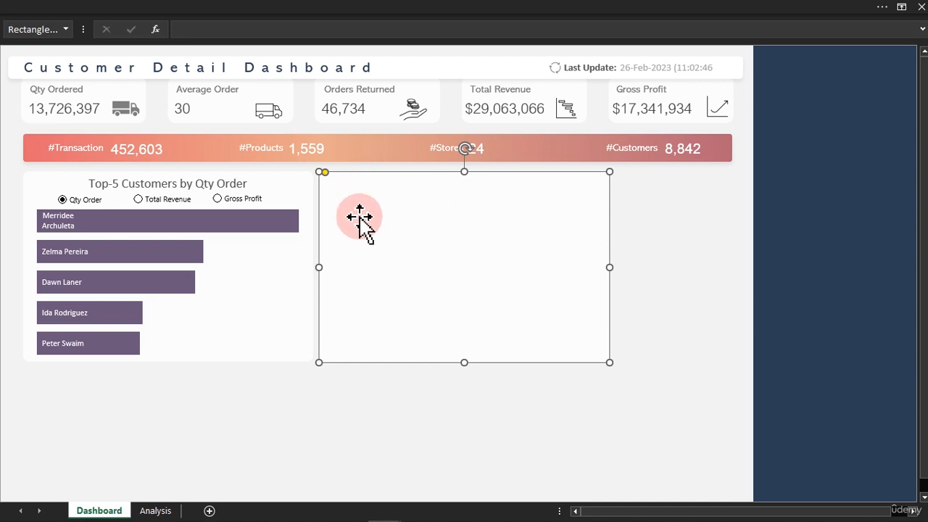
- Set the width of the blank white rectangle beside the Top-5 Customers card to 1.47"
left_click(428, 15)
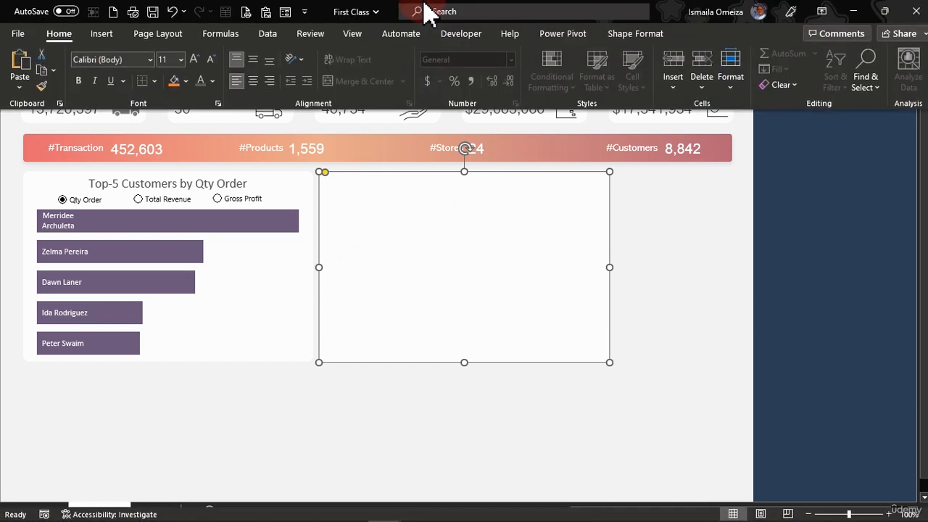
left_click(628, 37)
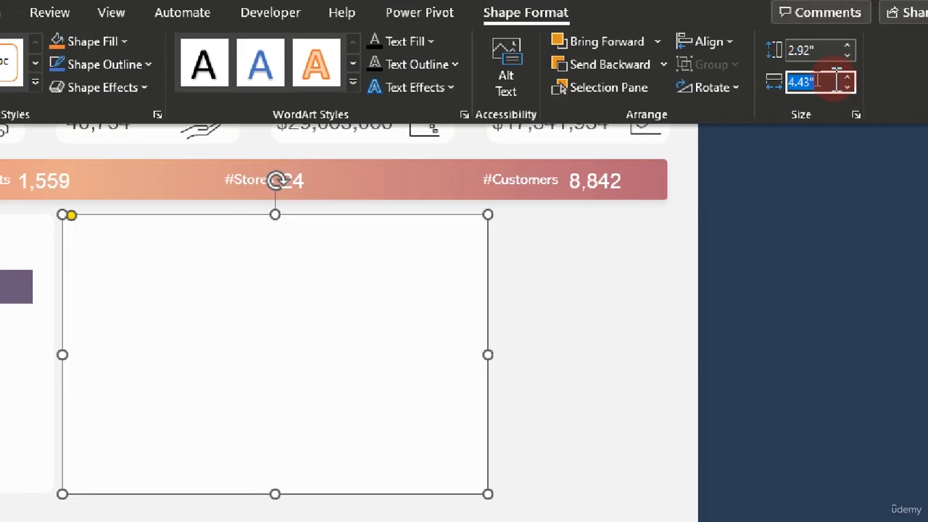
type("1.47\"")
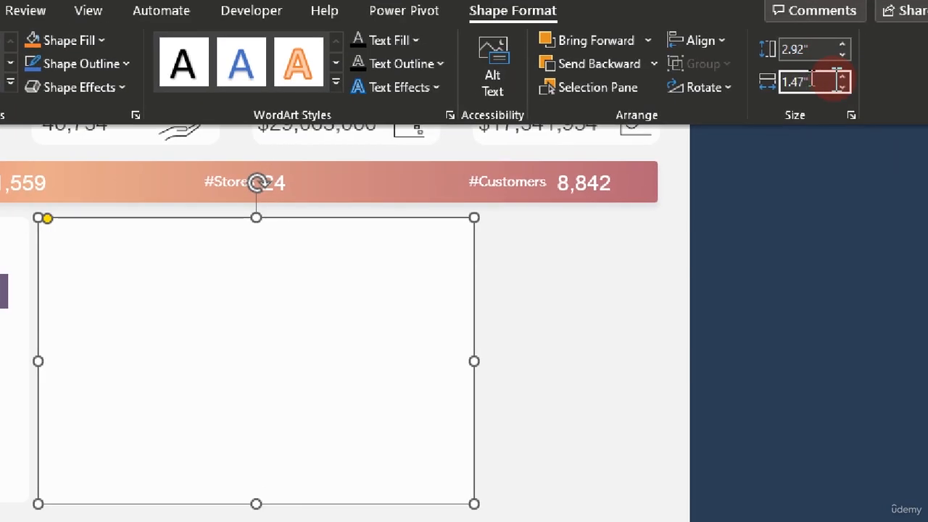
key("Return")
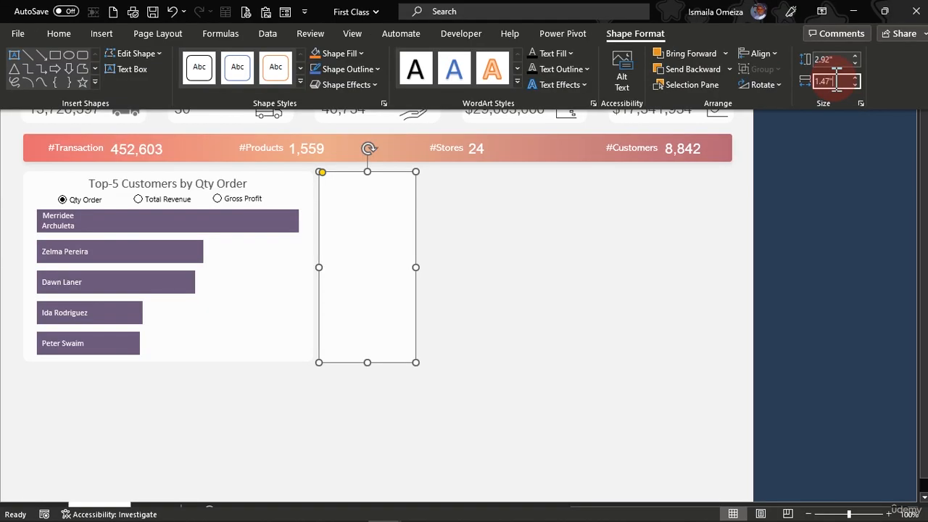
key("ctrl+shift+F1")
left_click(445, 312)
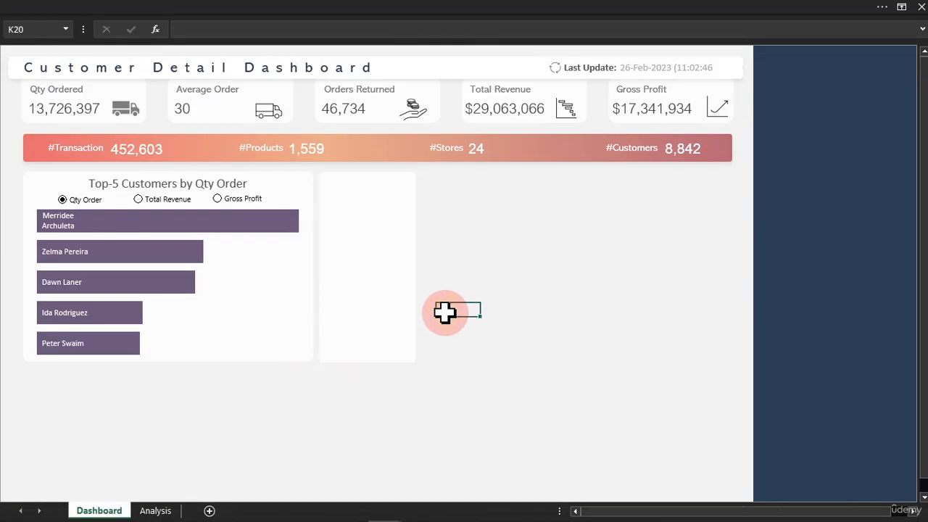
- Nudge the narrowed blank rectangle slightly closer to the Top-5 Customers card
left_click(386, 282)
key("Left")
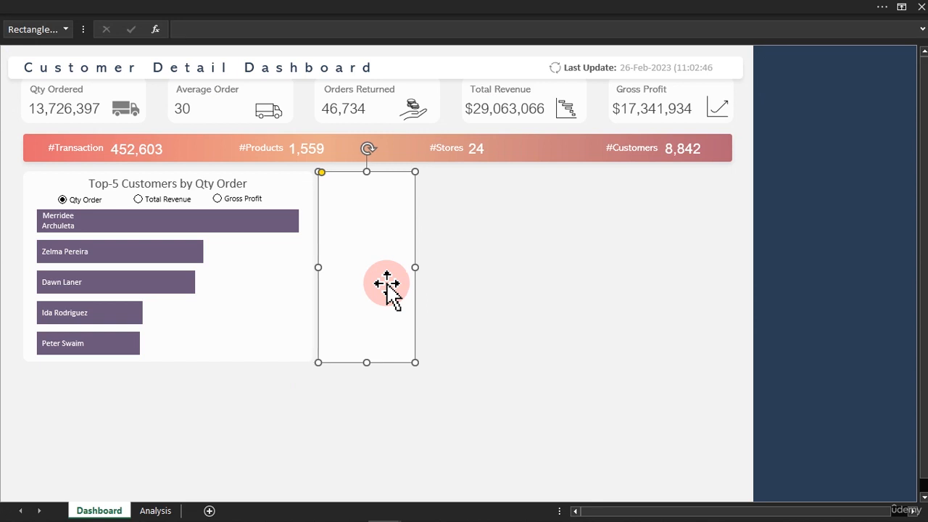
key("Left")
key("Right")
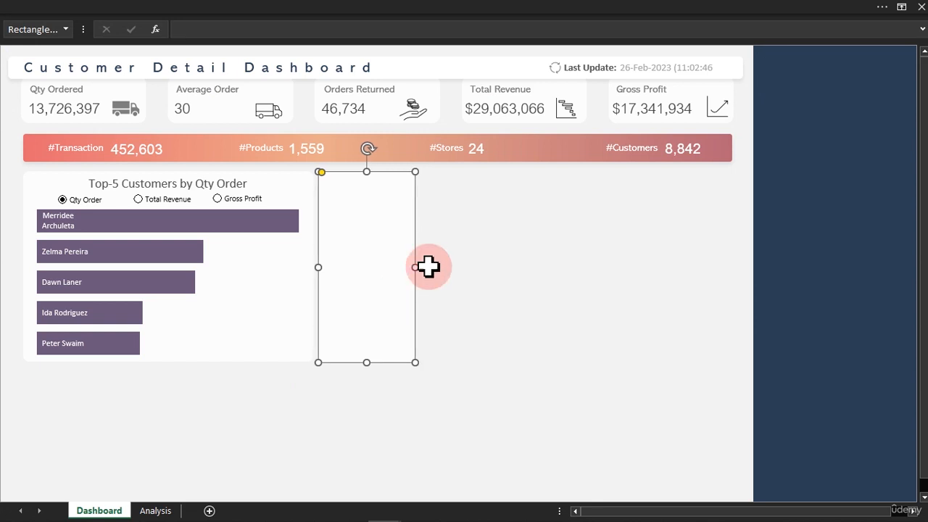
left_click(470, 241)
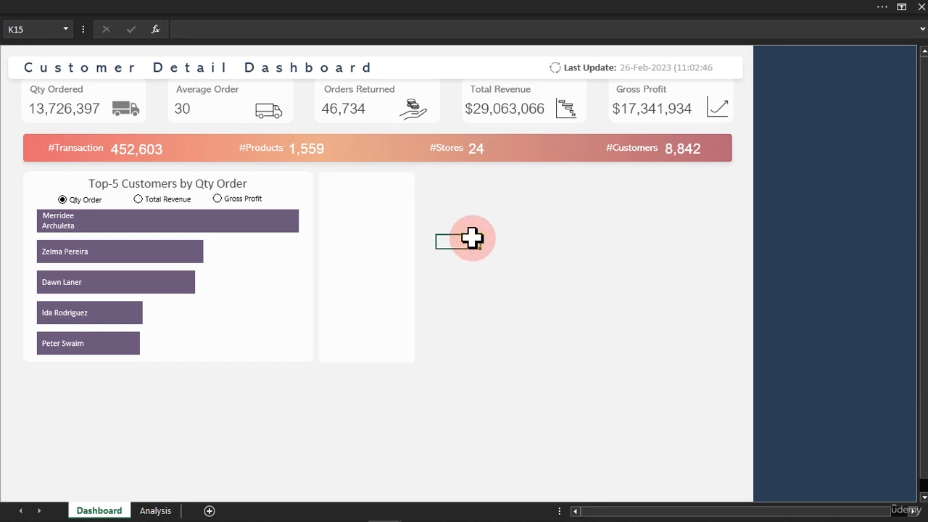
- Apply the outer shadow preset Offset: Center to the narrow blank rectangle
right_click(376, 235)
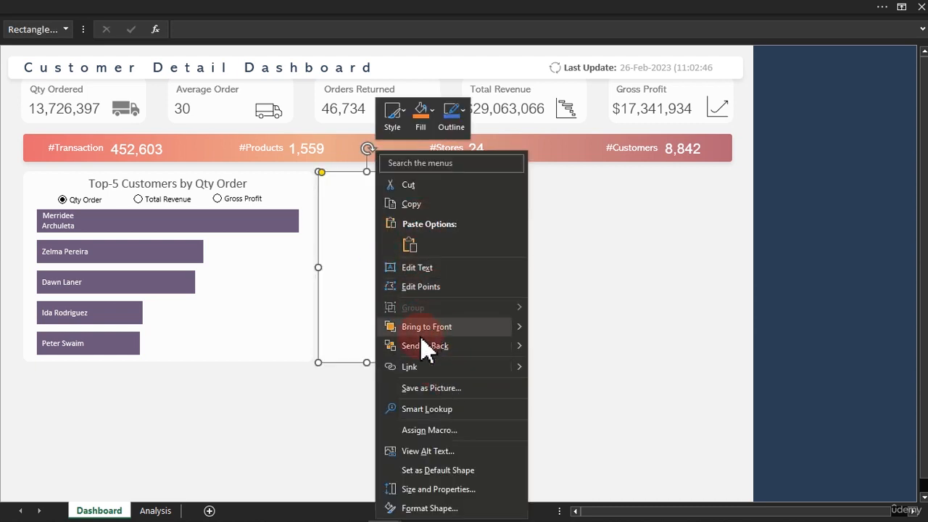
left_click(369, 331)
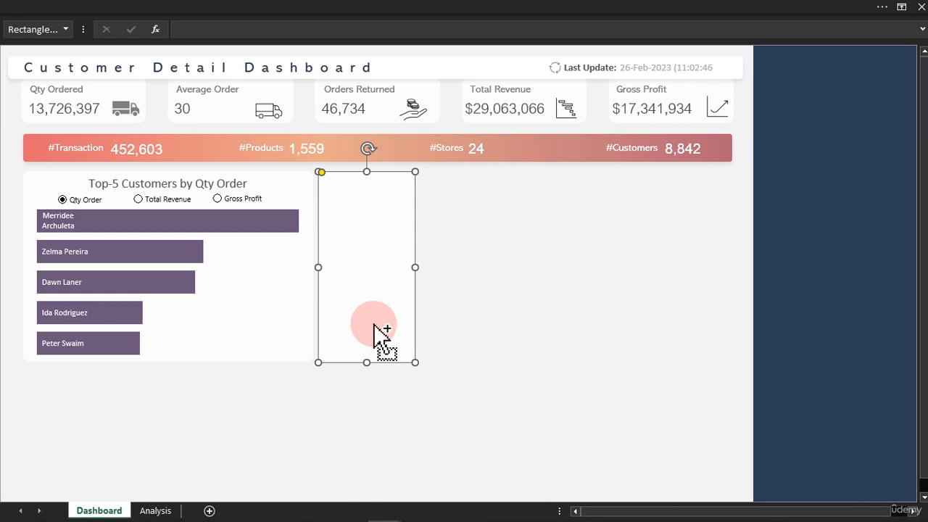
left_click(620, 189)
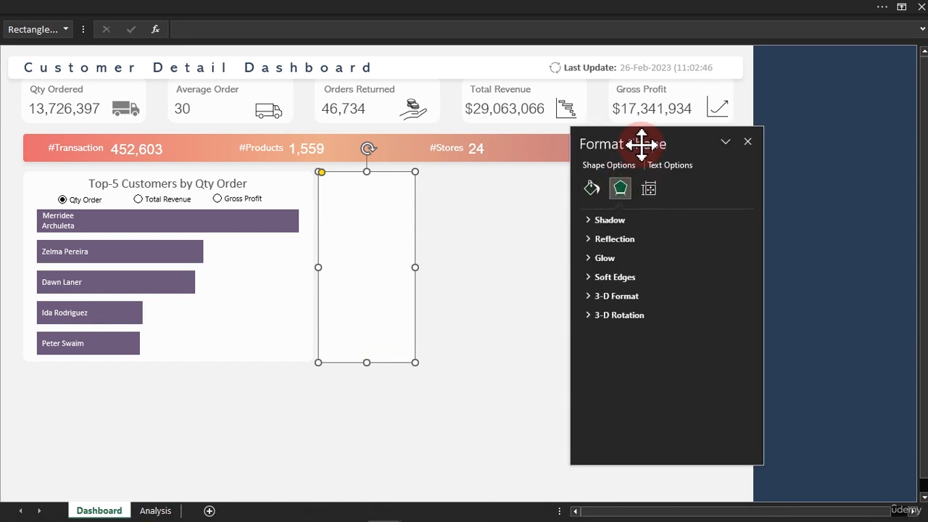
left_click_drag(642, 145, 567, 121)
left_click(547, 165)
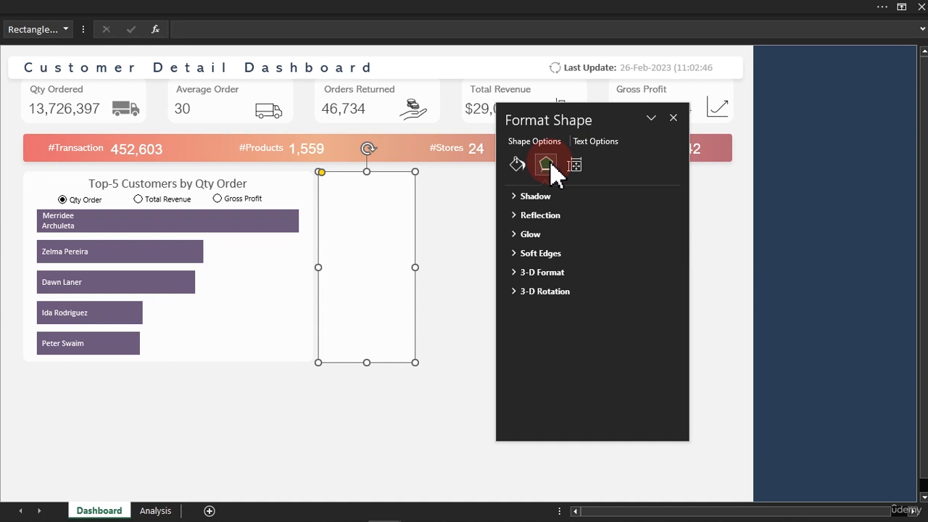
left_click(525, 197)
left_click(649, 217)
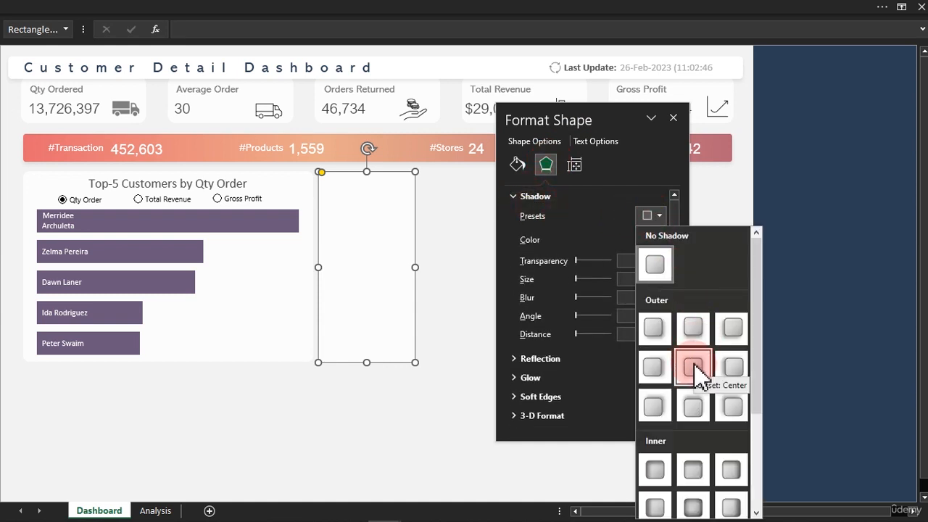
left_click(693, 368)
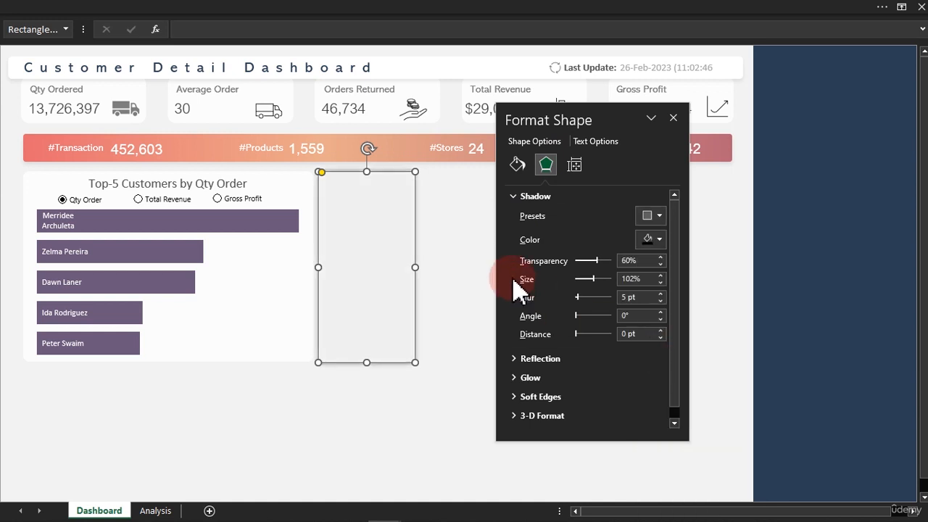
left_click(451, 223)
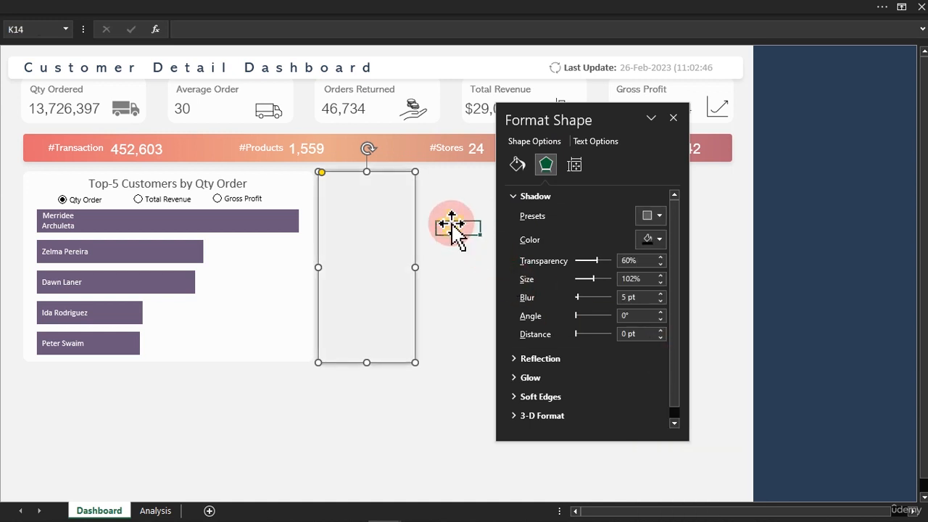
- Raise the narrow rectangle's shadow transparency to 93% and close the shape formatting options
left_click(366, 246)
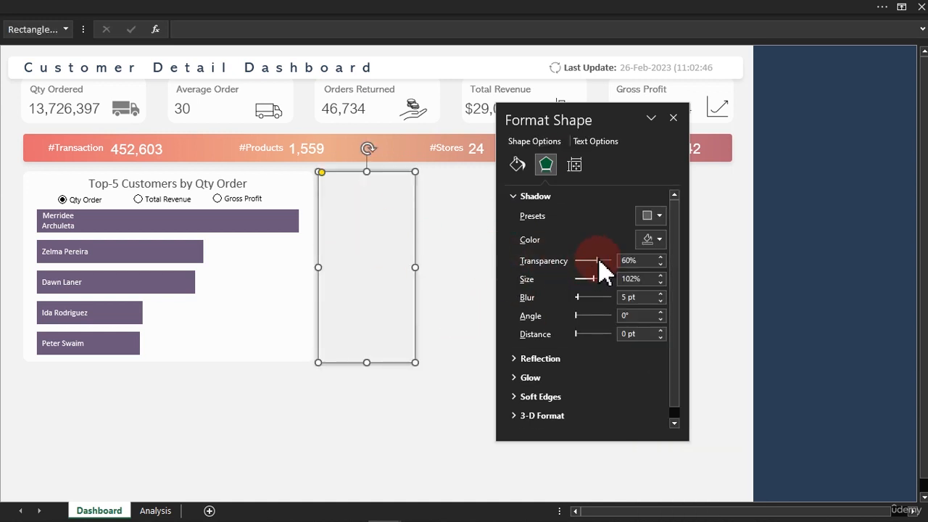
left_click_drag(599, 259, 604, 260)
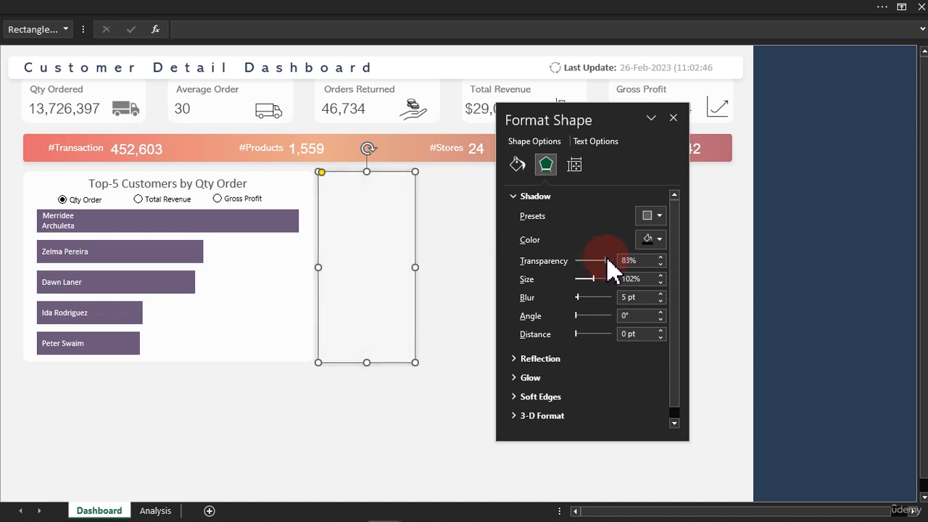
left_click(448, 231)
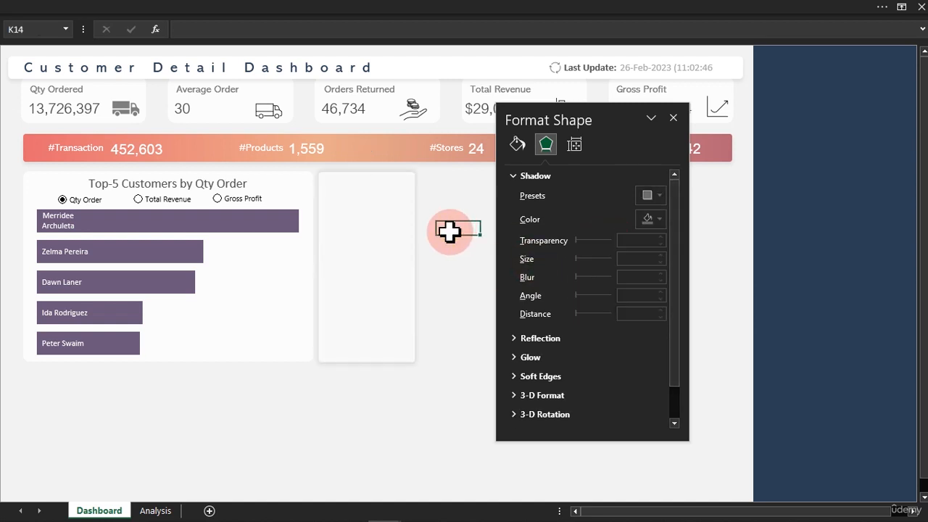
left_click(380, 254)
left_click(661, 277)
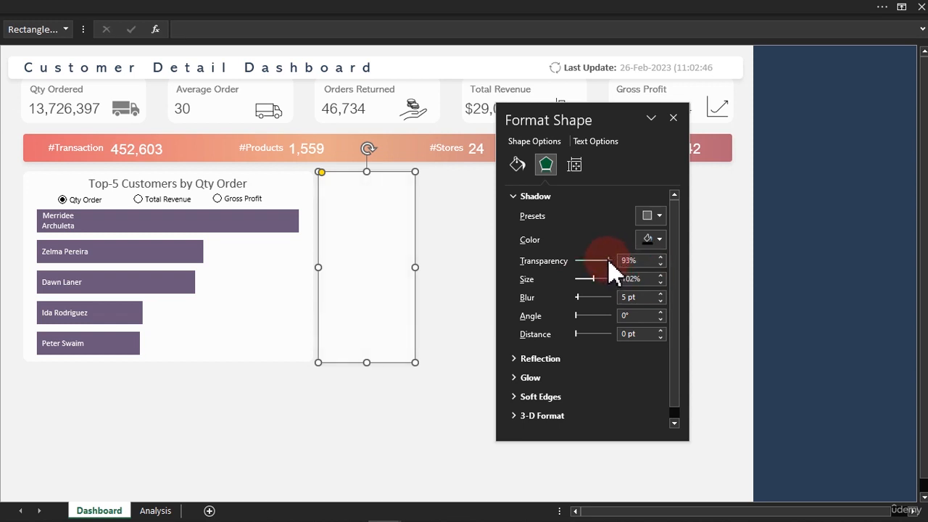
left_click(457, 228)
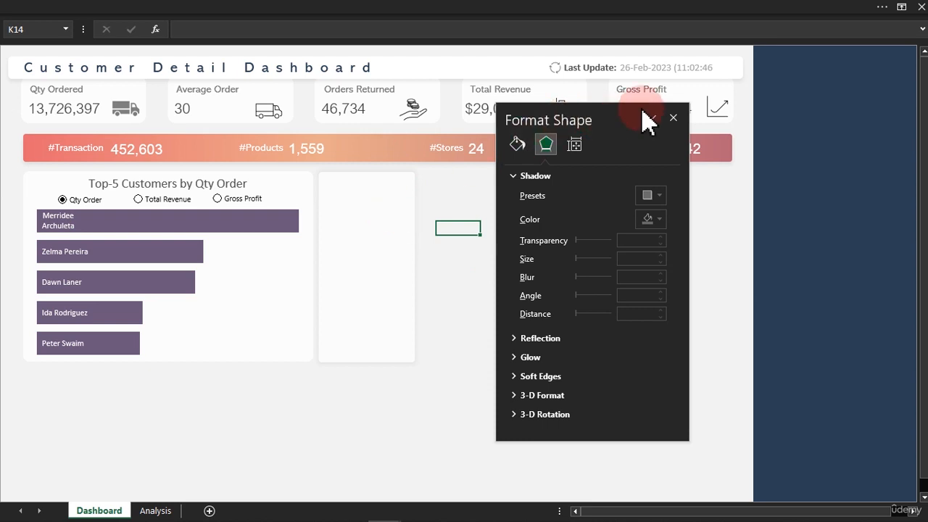
left_click(674, 118)
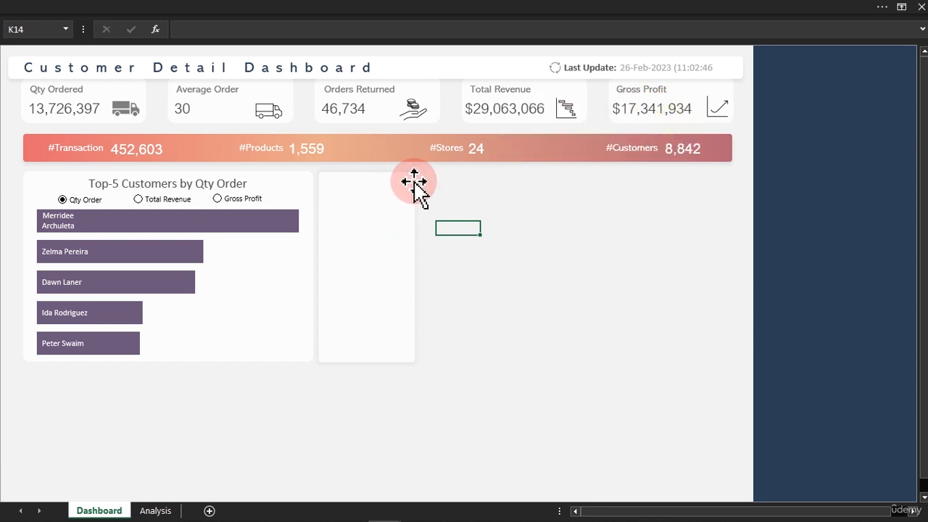
- Duplicate the Top-5 Customers title, change the copy's text to "Profit by" and place it at the top of the narrow card
left_click(225, 180)
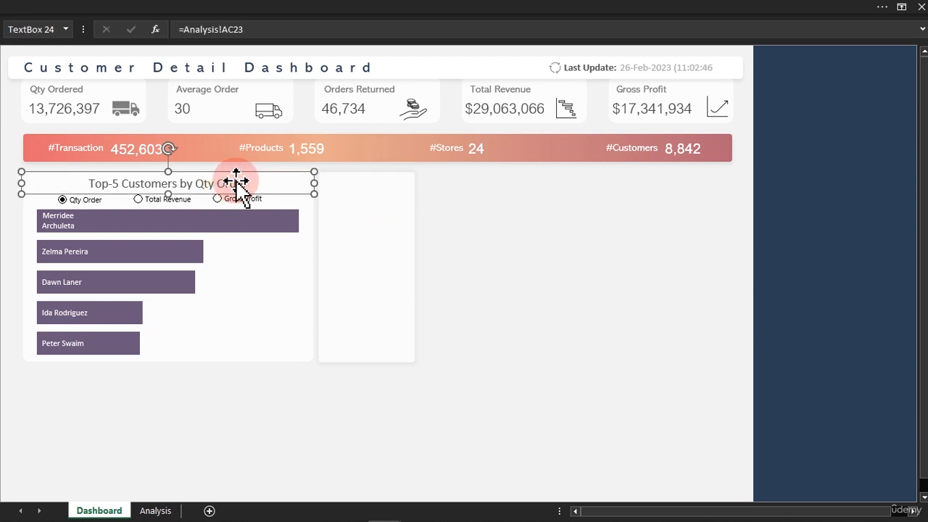
key("ctrl+d")
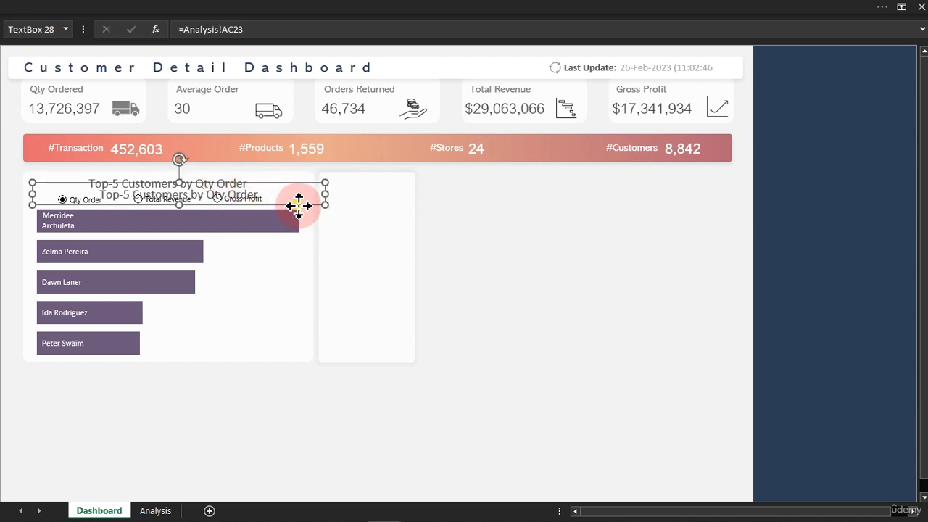
left_click_drag(298, 206, 467, 203)
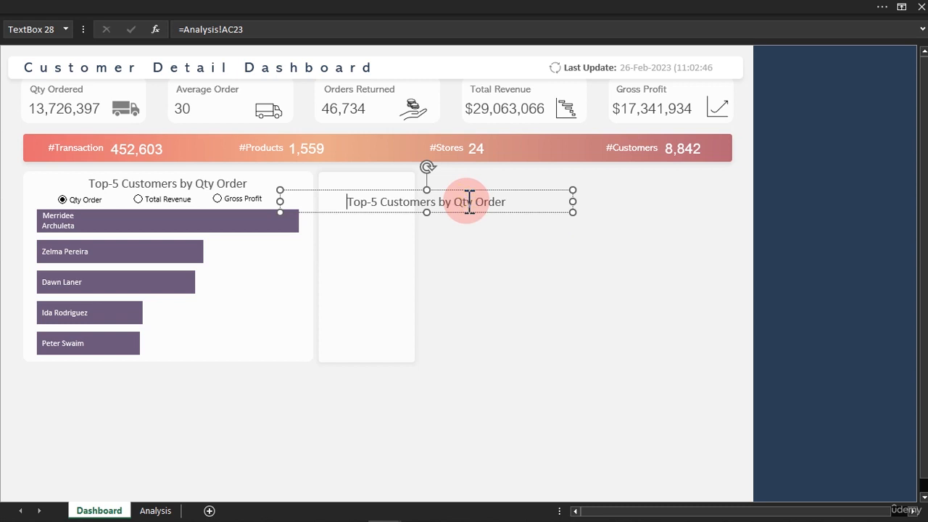
key("ctrl+a")
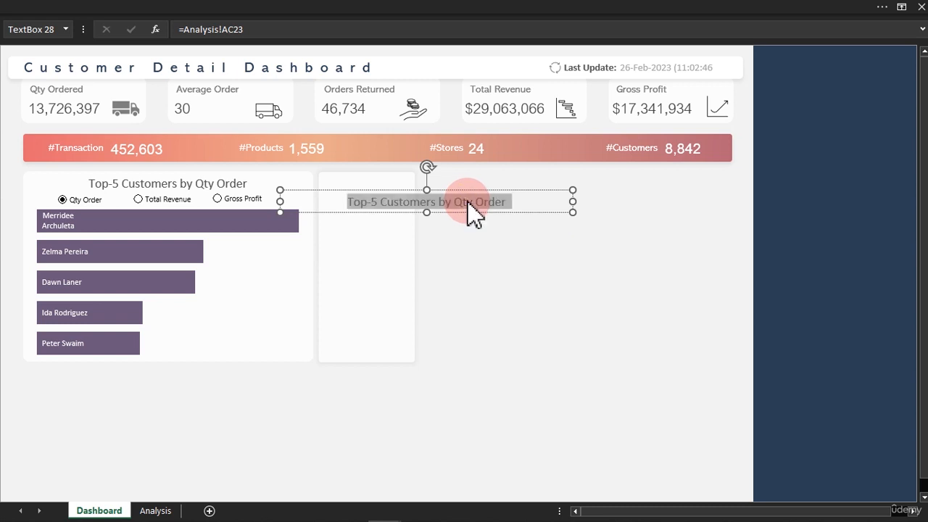
type("Profit by")
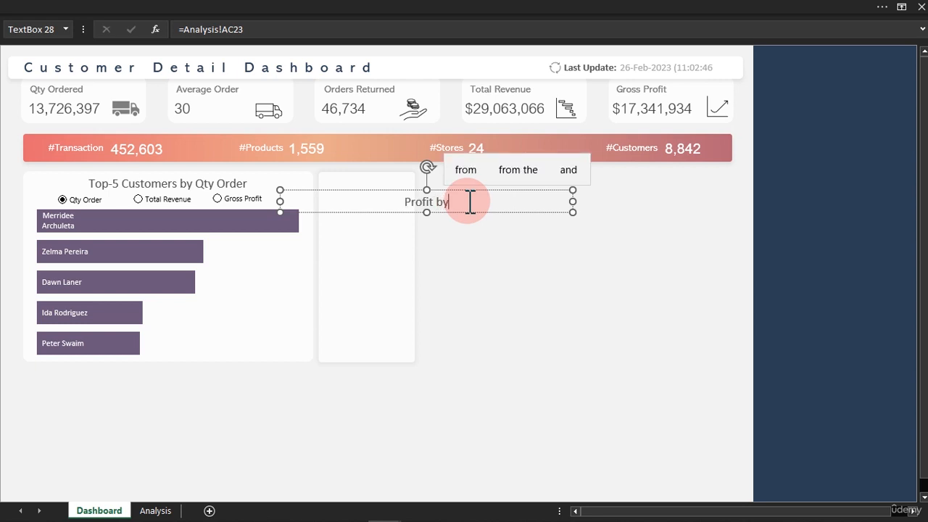
left_click(574, 198)
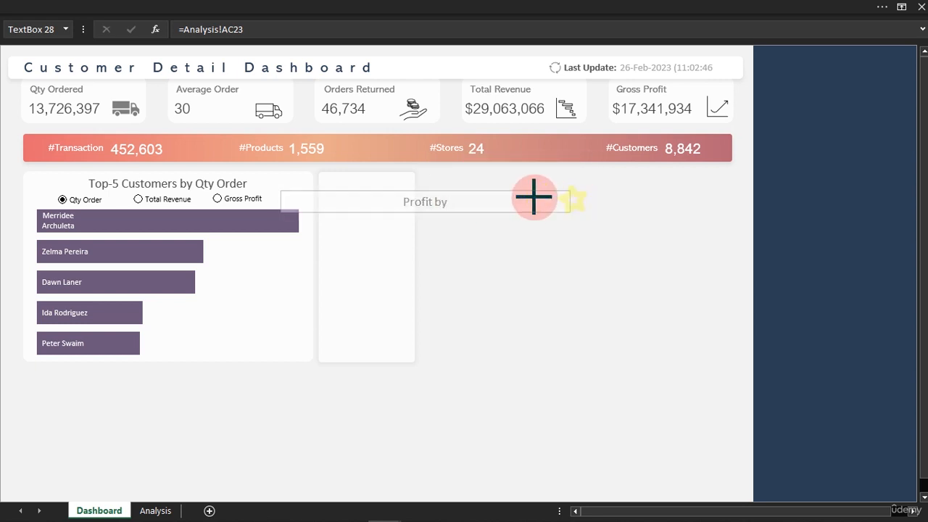
- Place a copy of the "Profit by" label in the empty area beside the narrow card and change its text to "Customer Age-Group"
left_click_drag(534, 197, 496, 270)
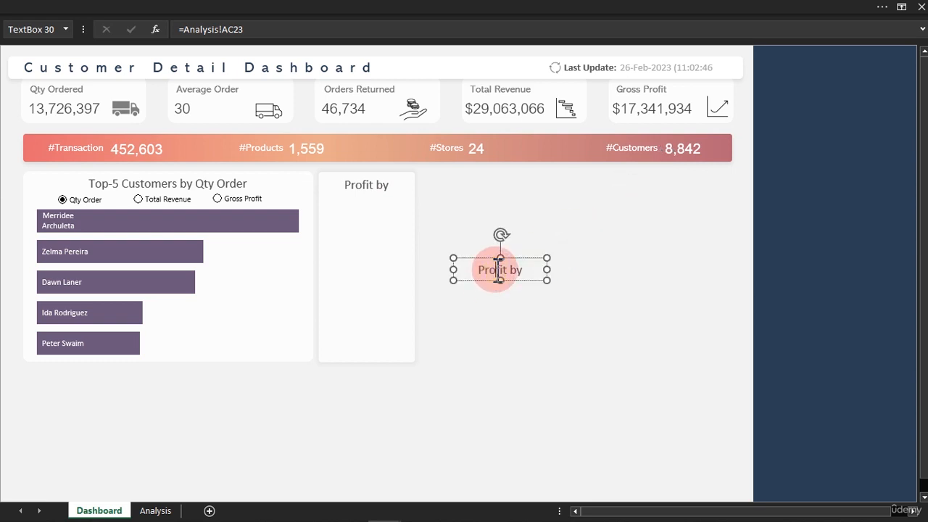
triple_click(497, 270)
type("Customer Age-Gu")
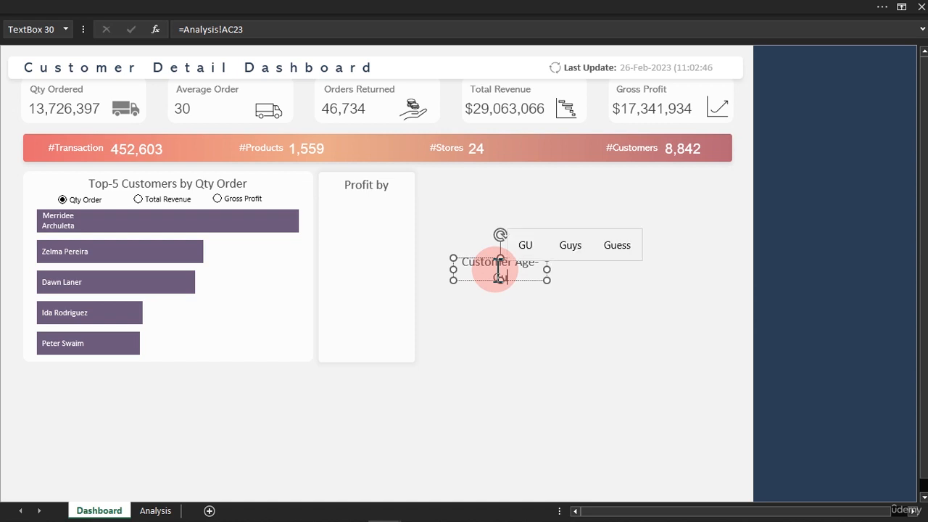
key("BackSpace")
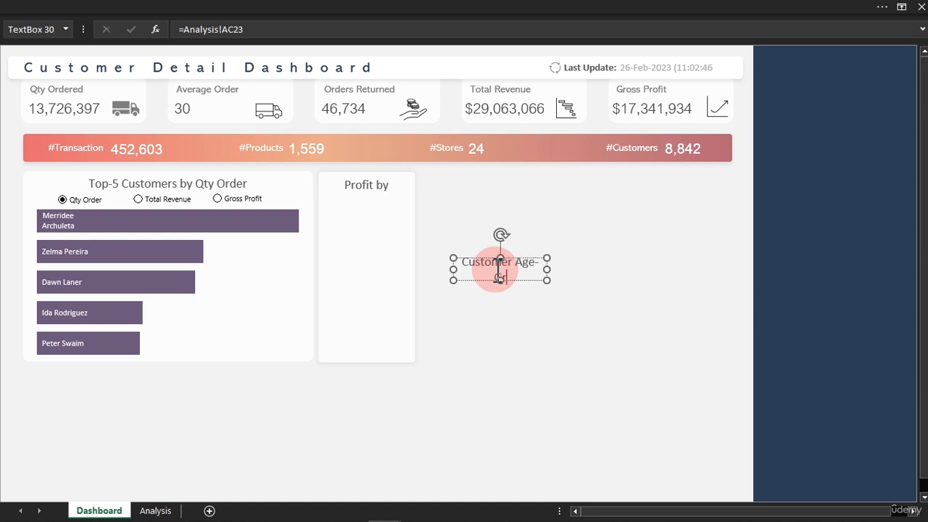
type("roup")
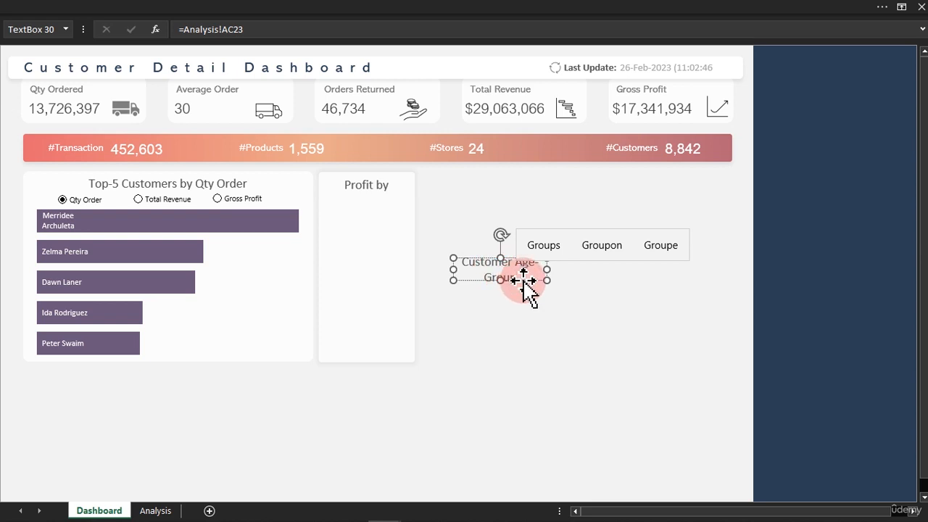
left_click(526, 280)
- Set the "Customer Age-Group" label's font size to 10 and give its text a slightly darker grey theme colour
left_click(163, 10)
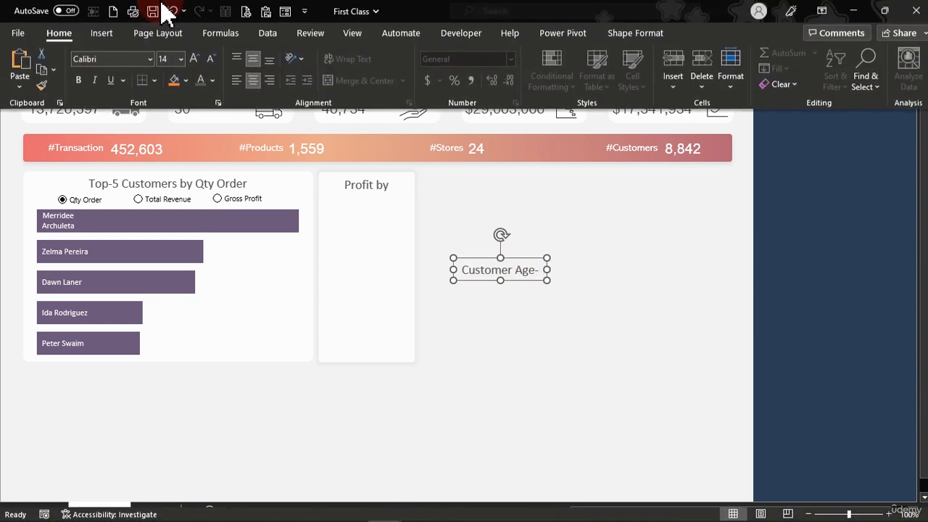
left_click(208, 60)
left_click(208, 59)
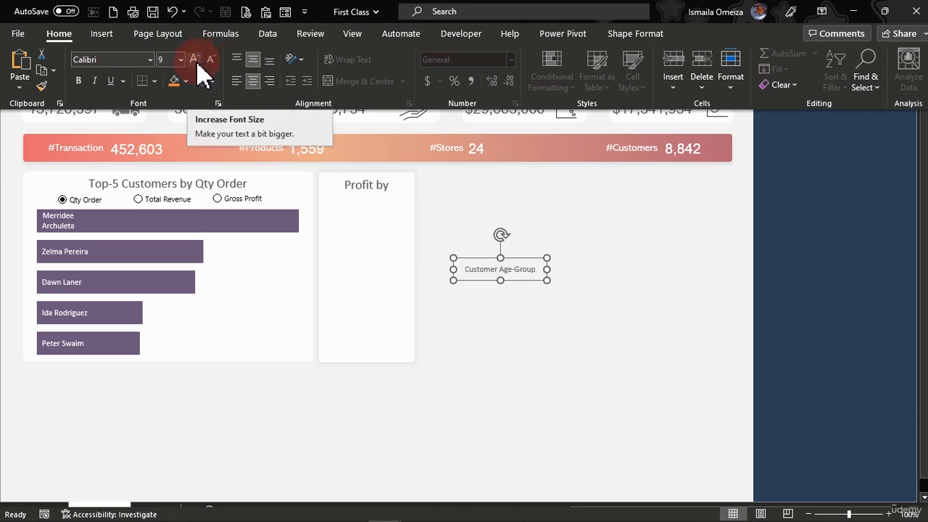
left_click(196, 59)
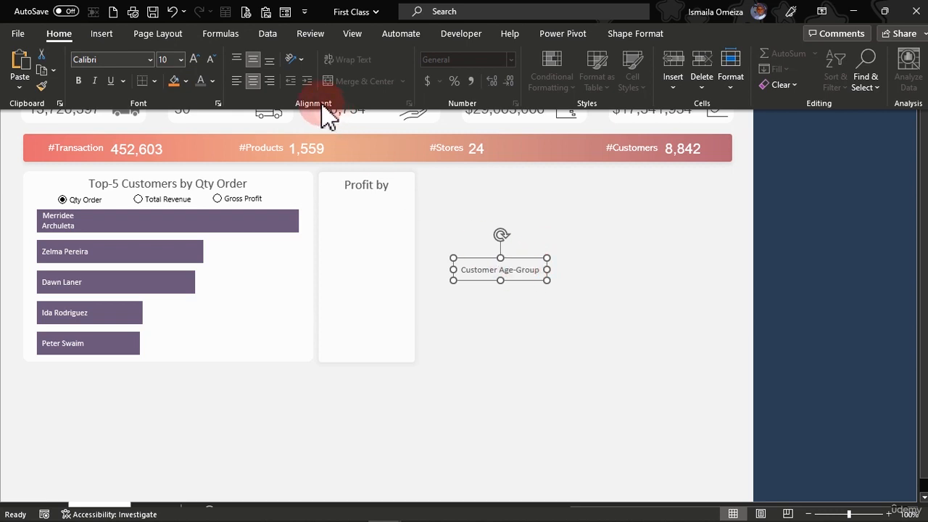
left_click(213, 81)
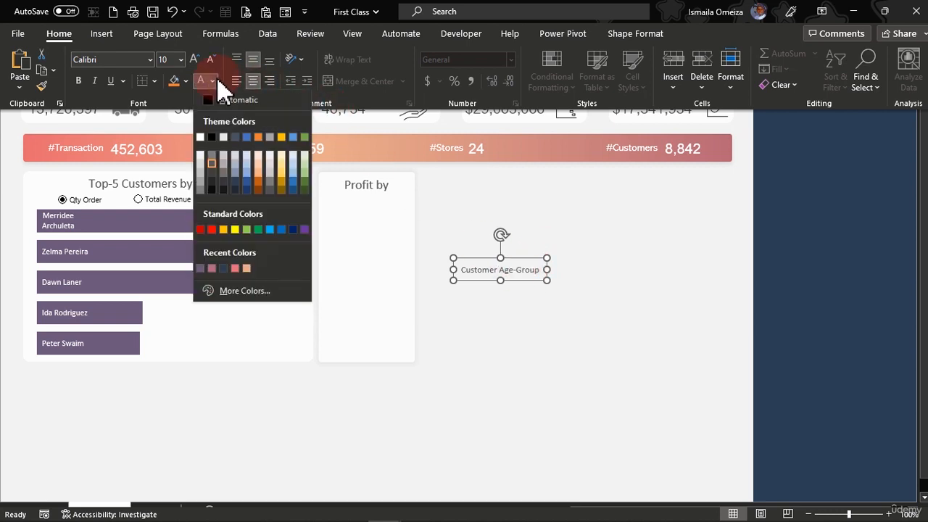
left_click(211, 171)
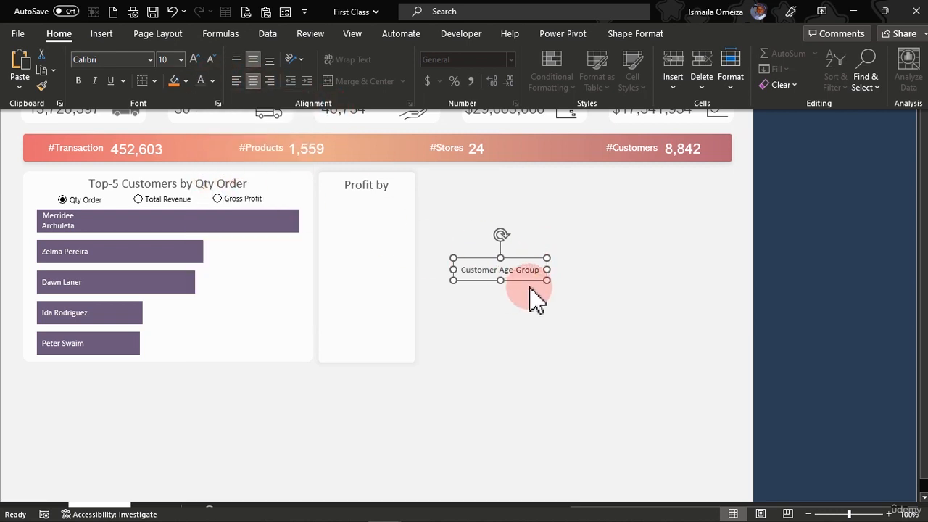
- Move the "Customer Age-Group" label onto the narrow card directly below "Profit by" and deselect it
key("ctrl+shift+F1")
left_click_drag(533, 283, 391, 203)
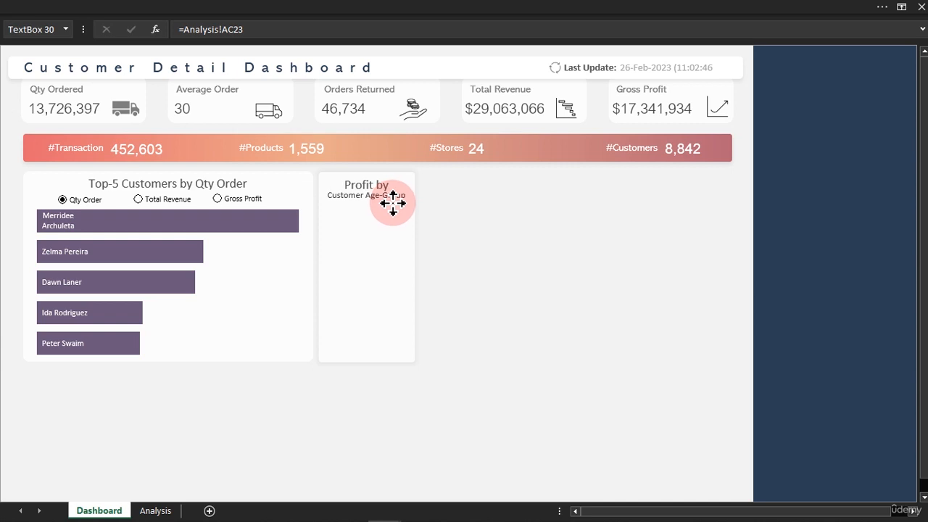
left_click(553, 244)
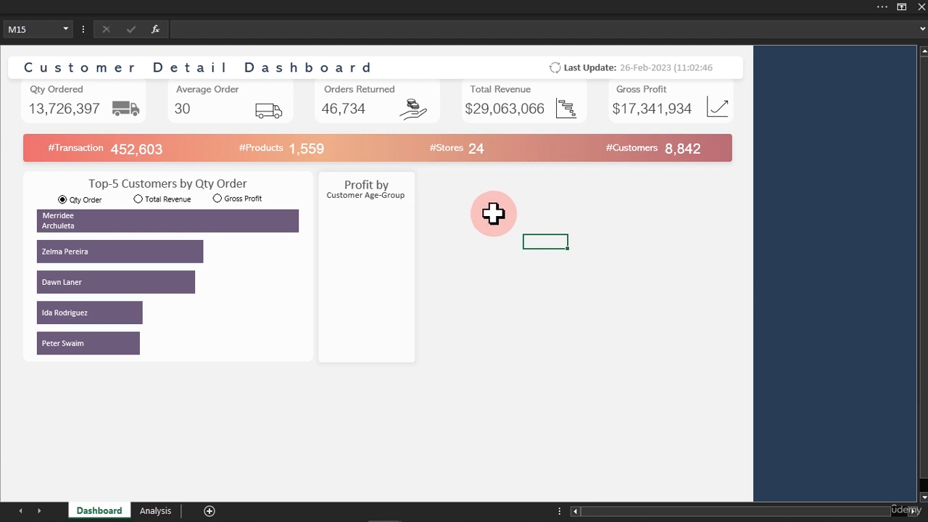
- Copy the Date Last Refreshed PivotTable on the Analysis sheet and paste it at cell AH10
left_click(156, 511)
left_click_drag(794, 510, 535, 503)
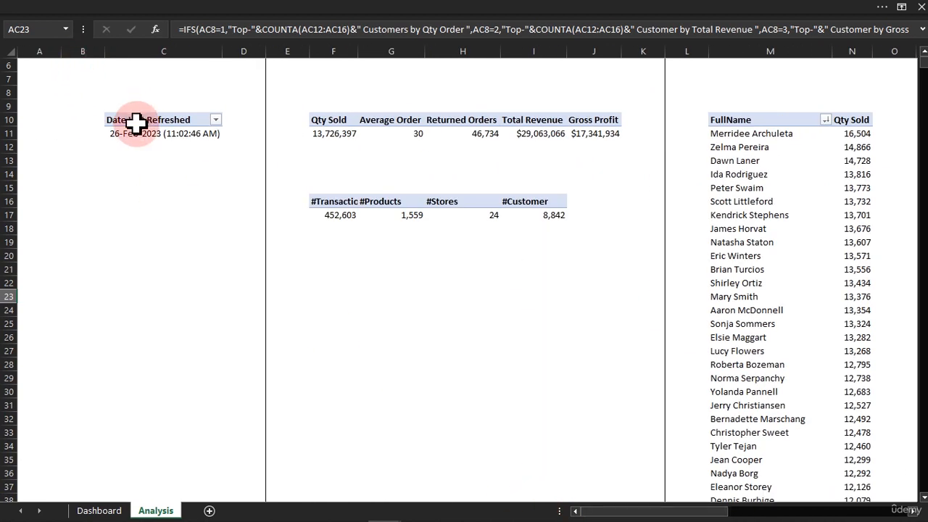
left_click_drag(135, 124, 150, 129)
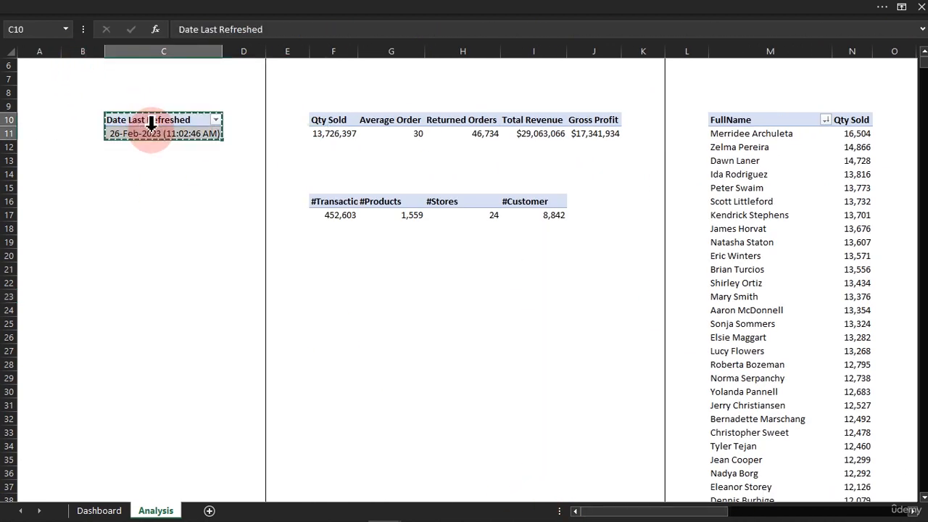
left_click_drag(689, 510, 900, 507)
left_click(914, 512)
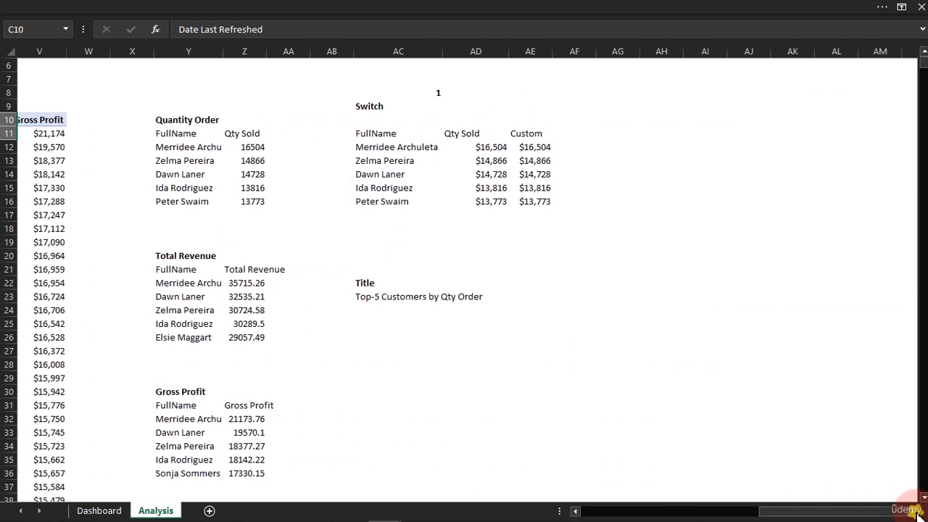
left_click(914, 512)
left_click(915, 512)
left_click(468, 122)
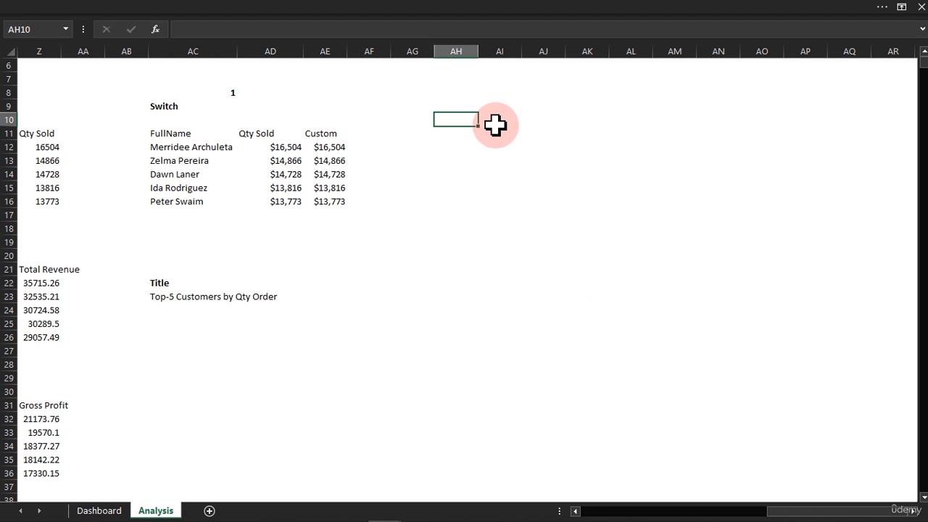
type("Date Last Refreshed")
- Add a right border to the entire column AF as a divider before the pasted PivotTable
left_click(372, 45)
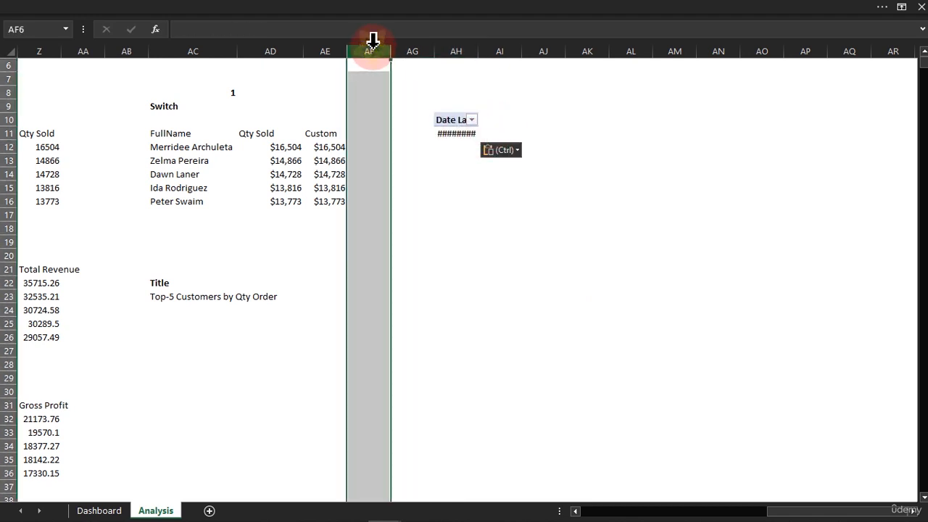
left_click(77, 9)
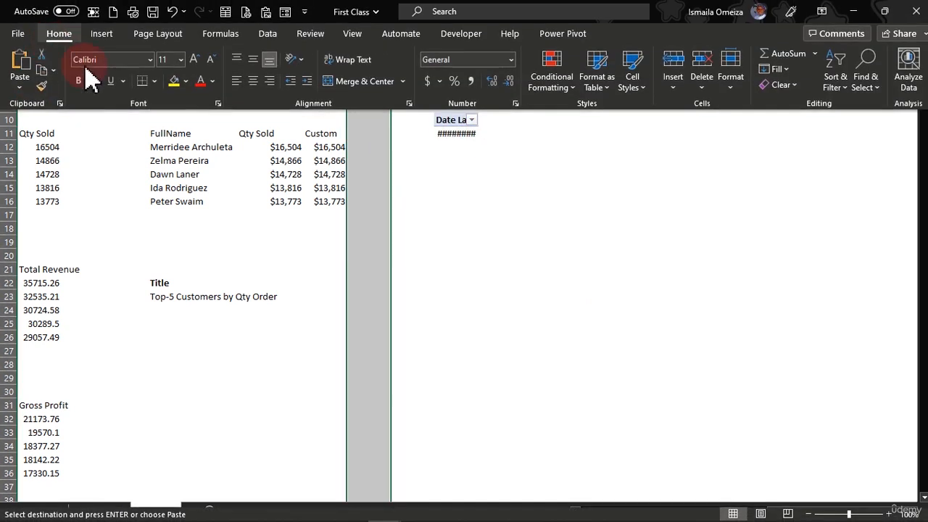
left_click(154, 81)
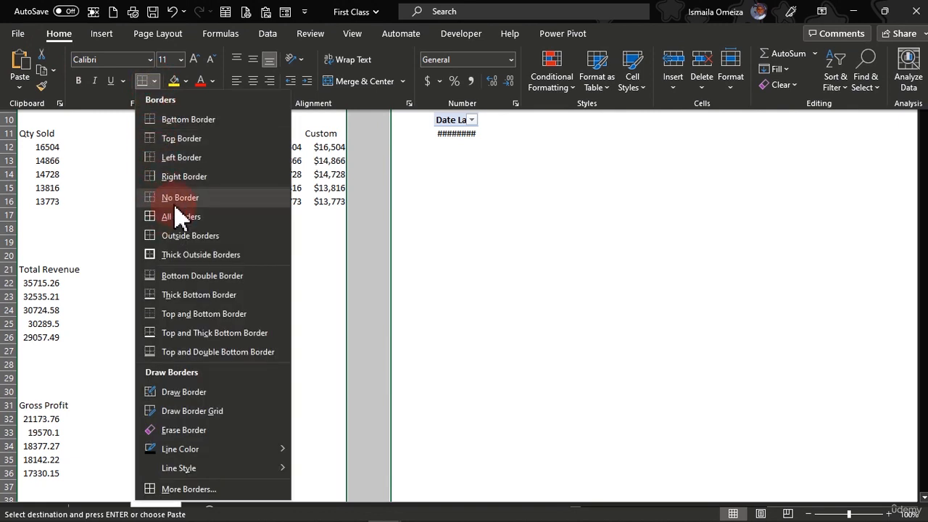
left_click(191, 182)
left_click(258, 214)
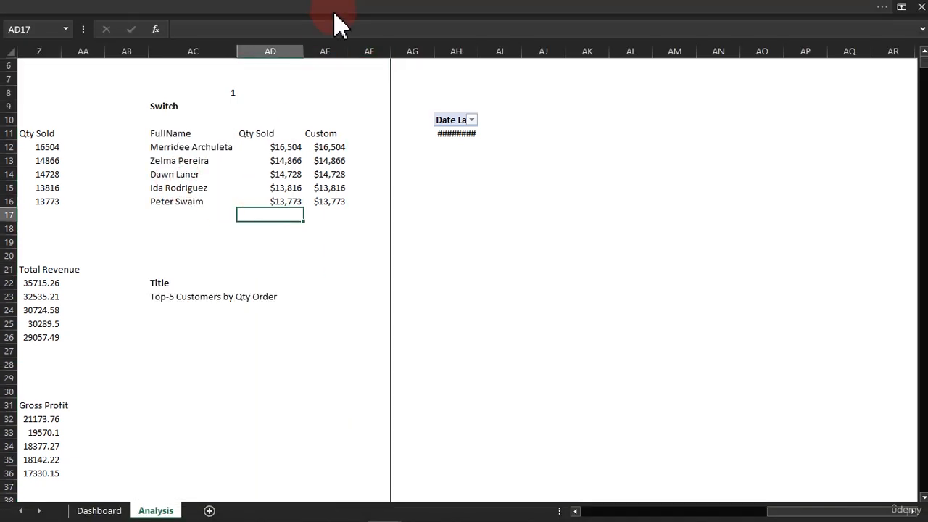
- Show the field list of the PivotTable at AH10, remove Date Last Refreshed from its rows and add Gross Profit as the value
left_click_drag(781, 510, 829, 504)
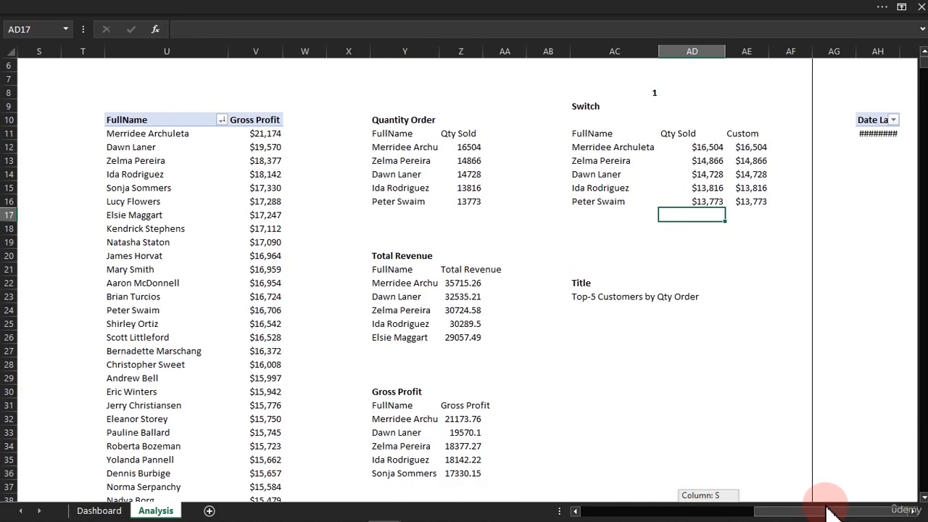
left_click(913, 514)
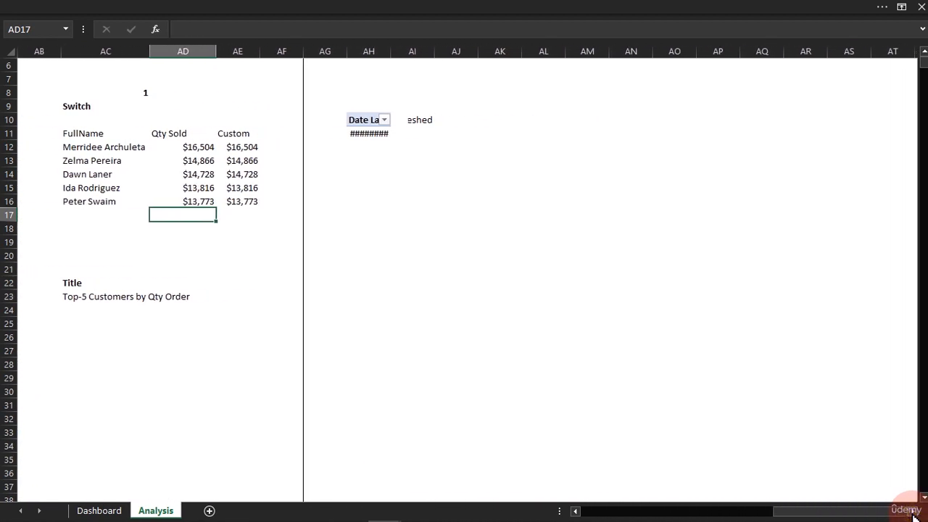
left_click(369, 133)
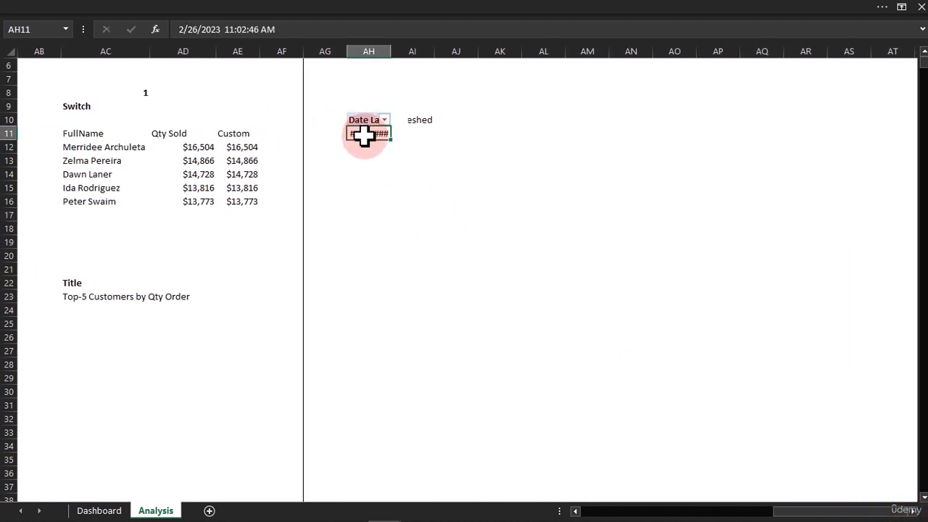
right_click(364, 135)
left_click(438, 485)
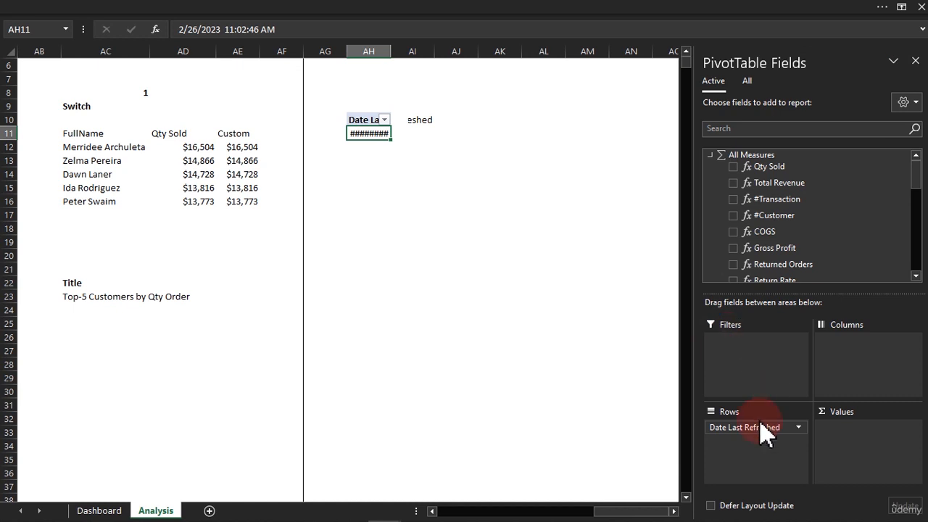
left_click_drag(758, 426, 536, 379)
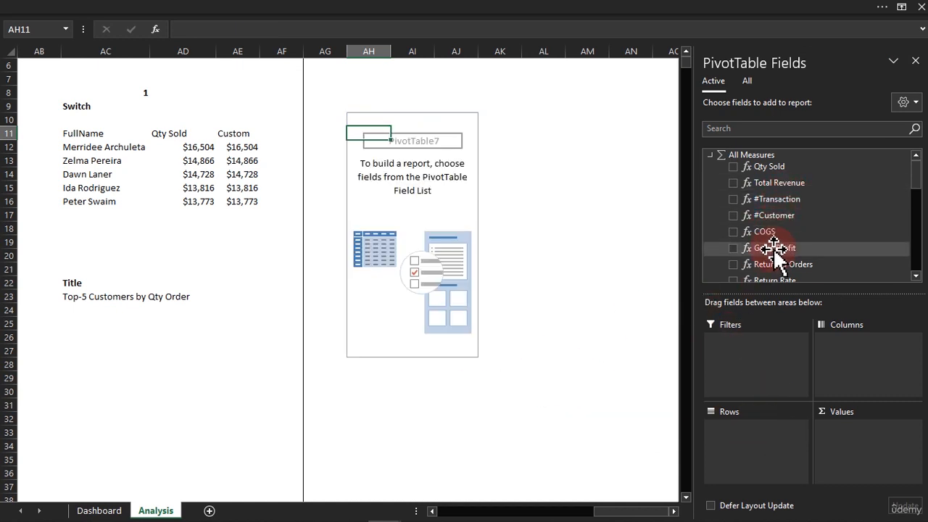
left_click_drag(774, 248, 854, 435)
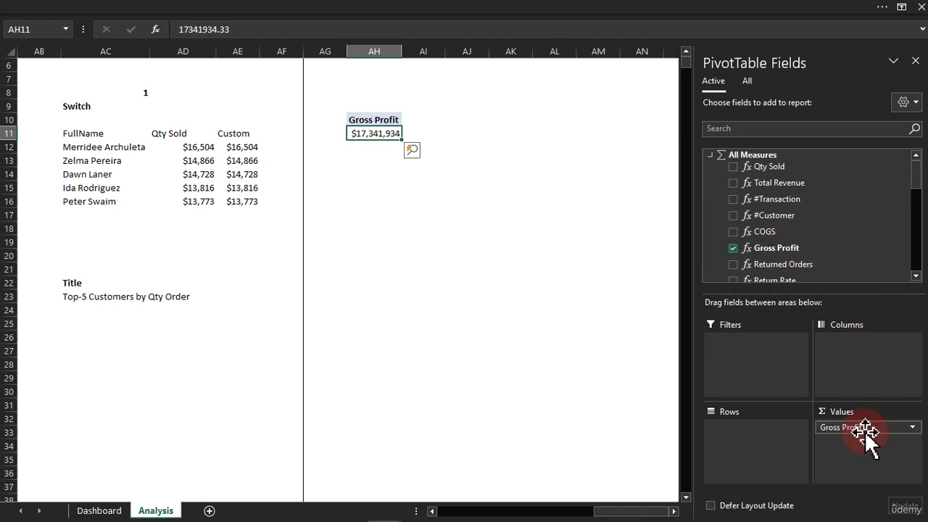
- Add Age Bucket and Age-Group from the Customer-Lookup table to the PivotTable's rows
left_click(711, 155)
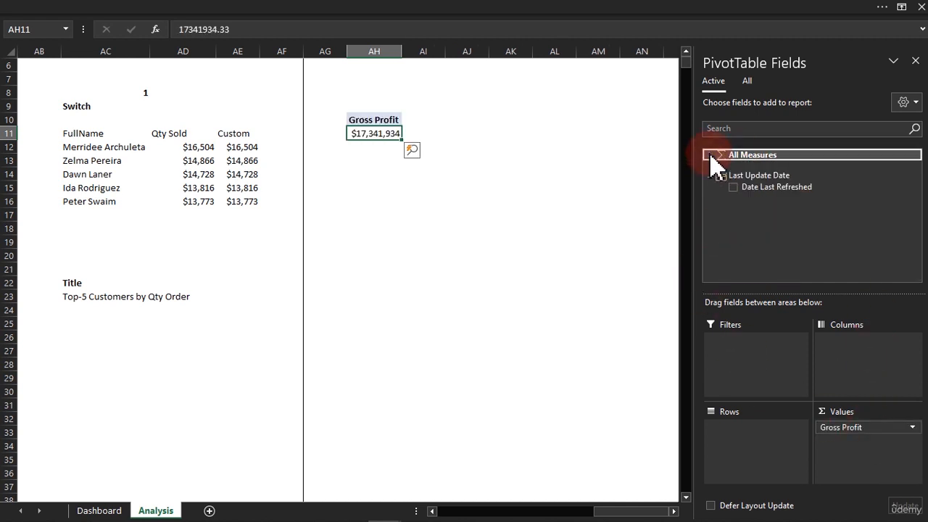
left_click(747, 82)
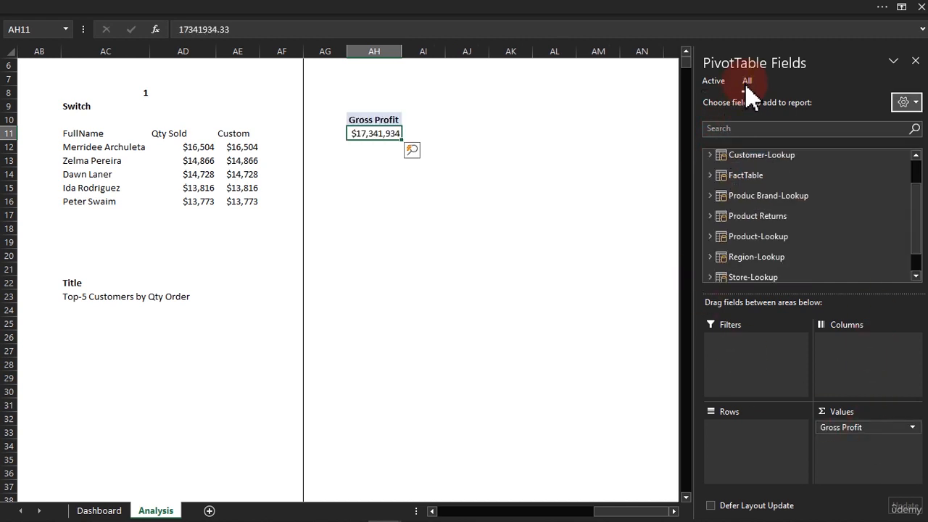
left_click(712, 155)
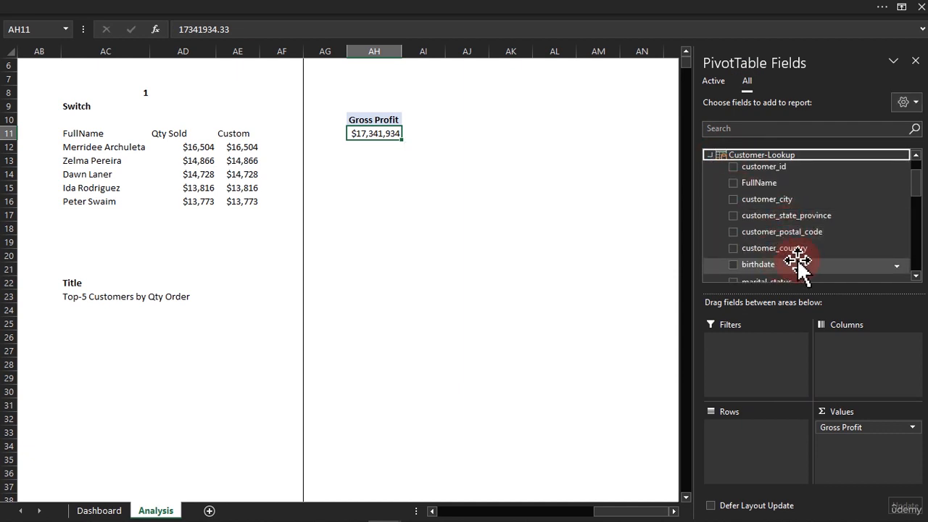
left_click_drag(919, 190, 918, 245)
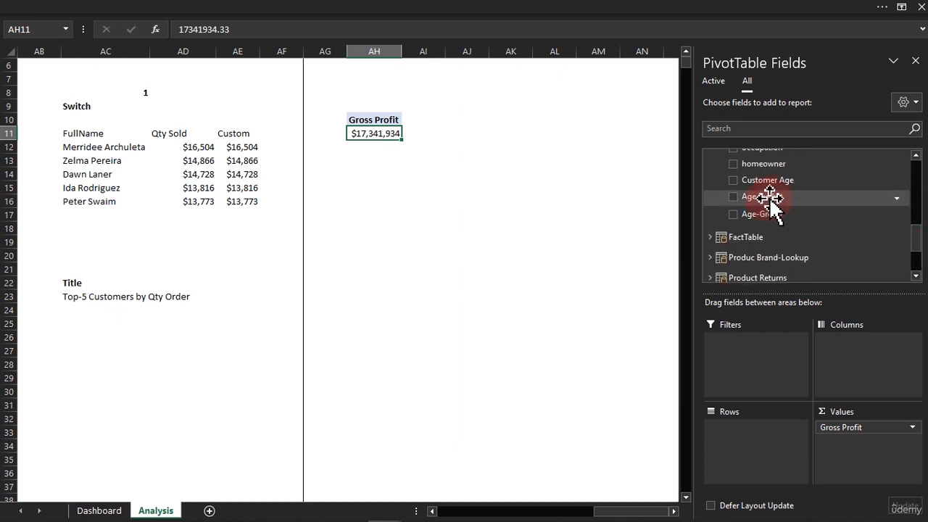
left_click_drag(771, 198, 775, 457)
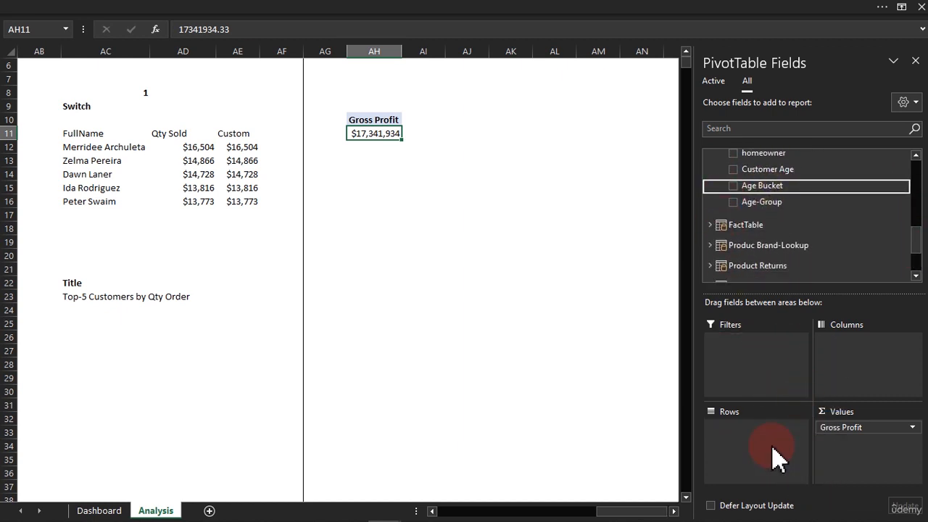
left_click_drag(741, 202, 758, 468)
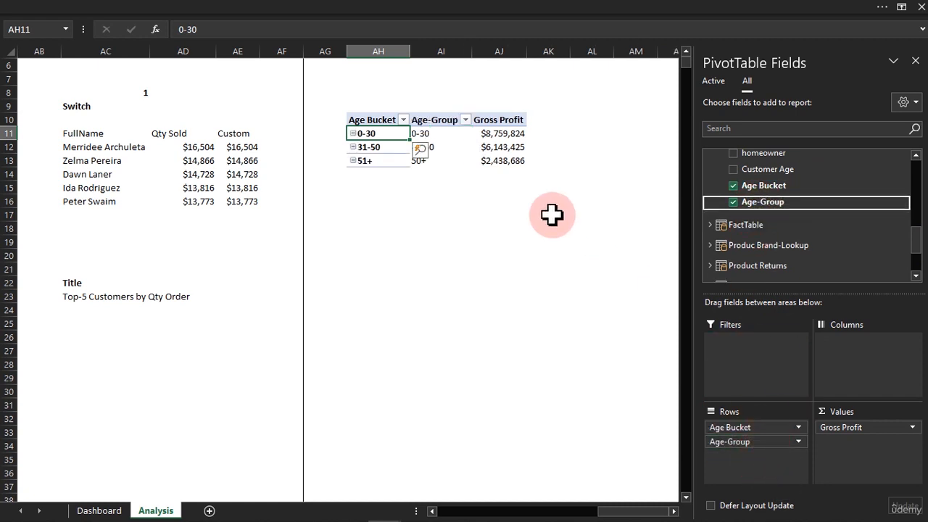
- Remove Age-Group from the PivotTable's rows, keeping Age Bucket, and slightly widen the Gross Profit column
left_click(499, 215)
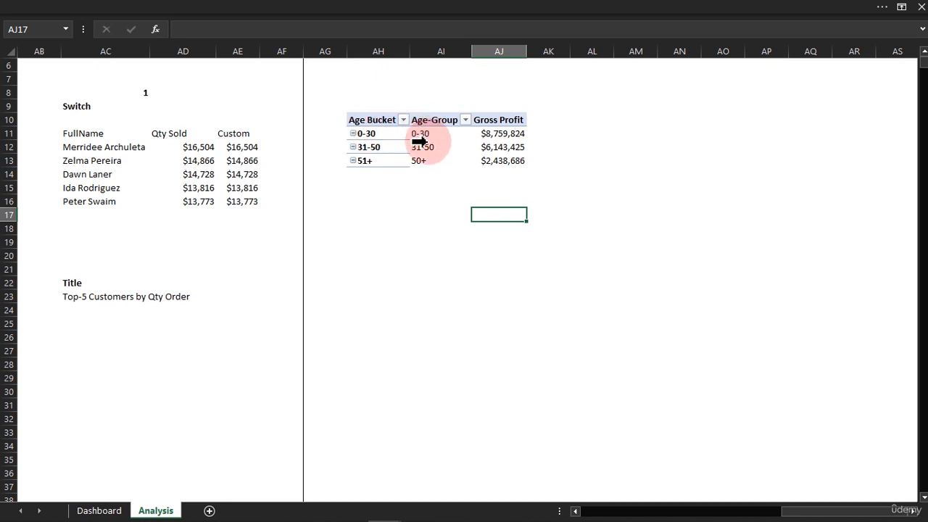
left_click(377, 135)
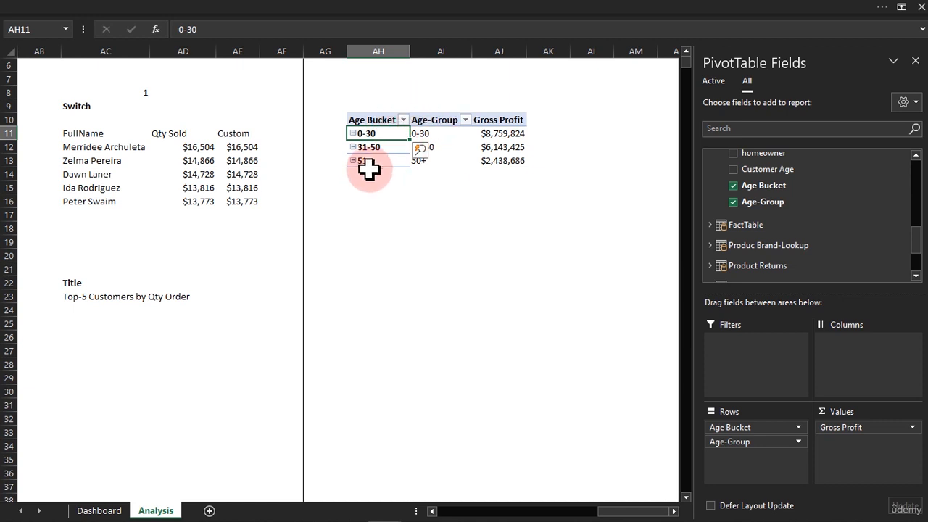
left_click(433, 125)
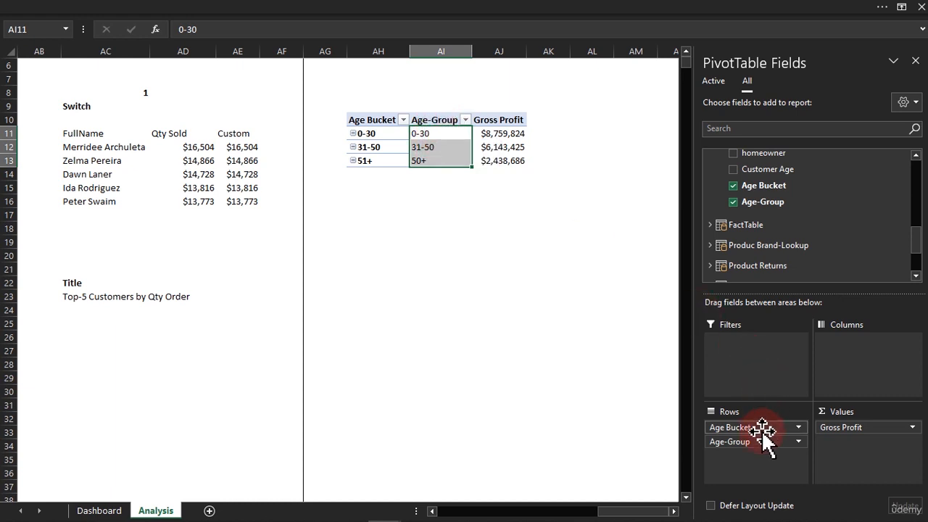
left_click_drag(767, 435, 527, 391)
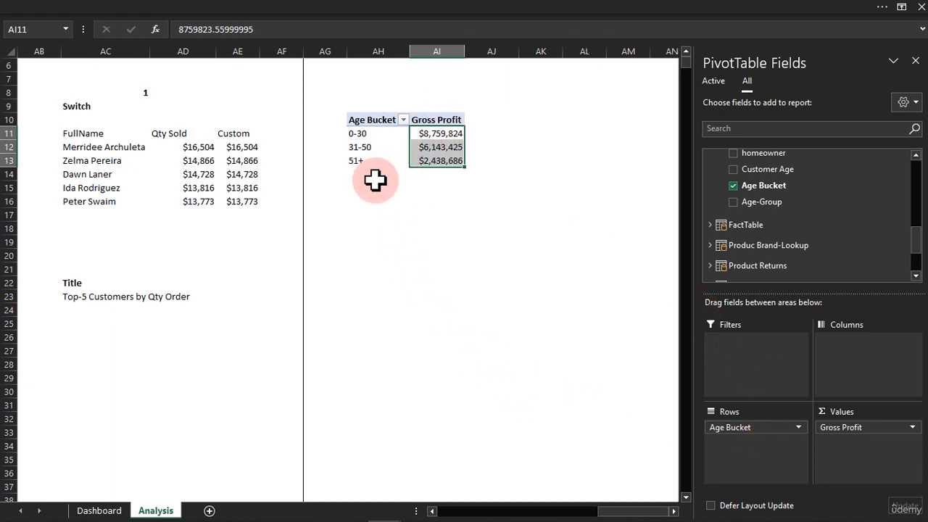
mouse_move(425, 136)
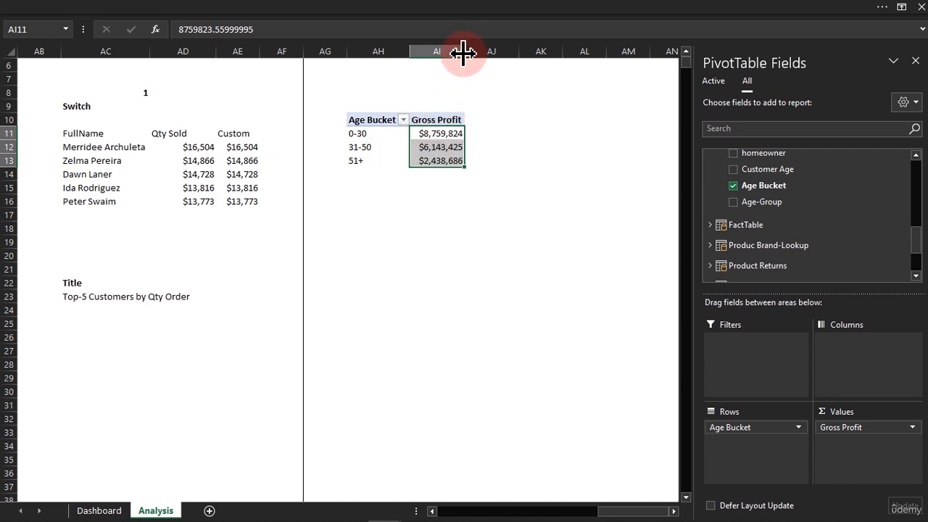
left_click_drag(463, 52, 472, 53)
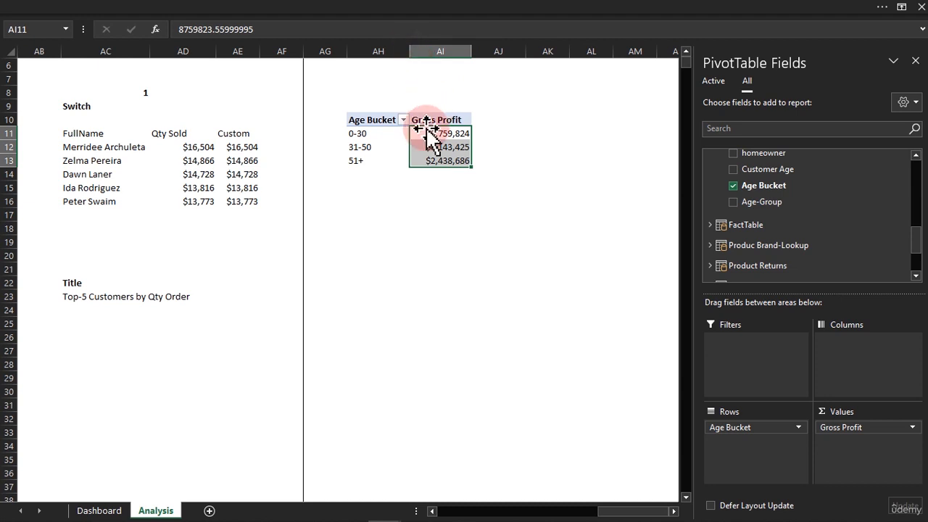
- Copy the Age Bucket and Gross Profit PivotTable at AH10 and paste the duplicate at AK10
left_click_drag(371, 118, 417, 148)
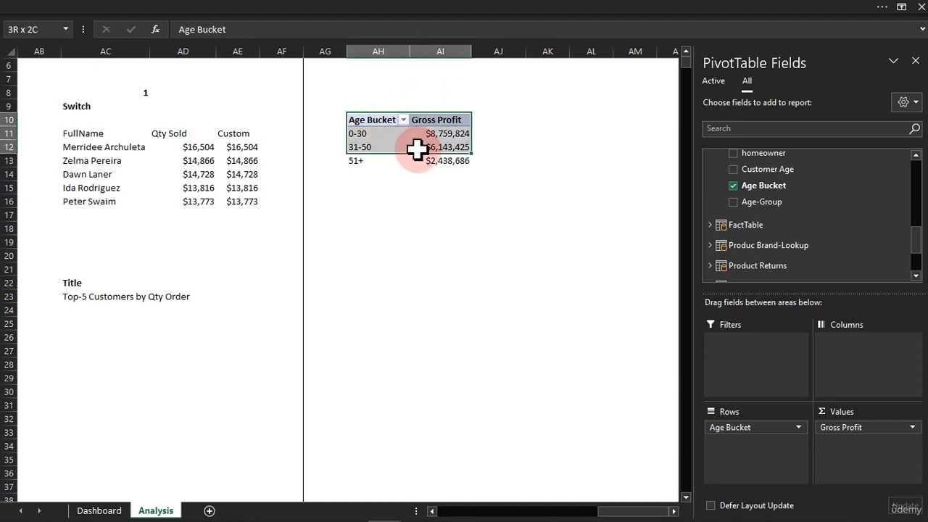
left_click(566, 119)
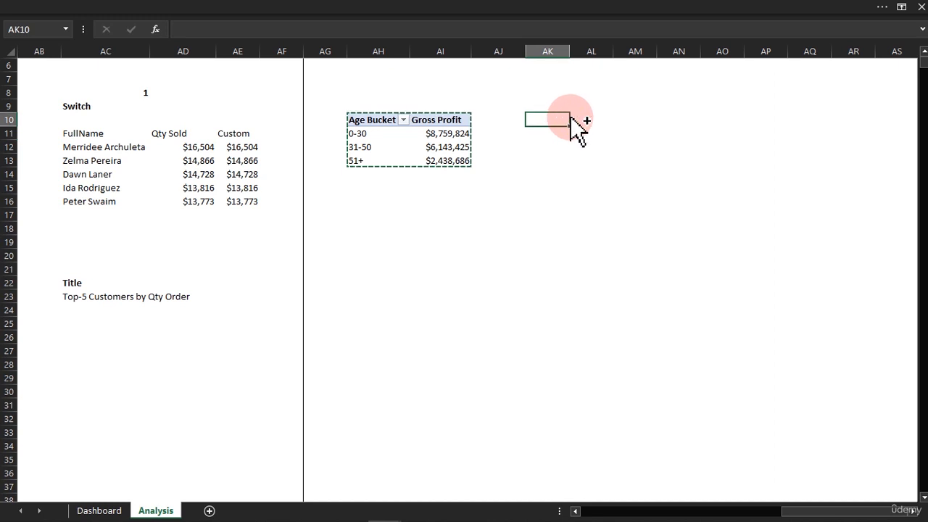
key("ctrl+v")
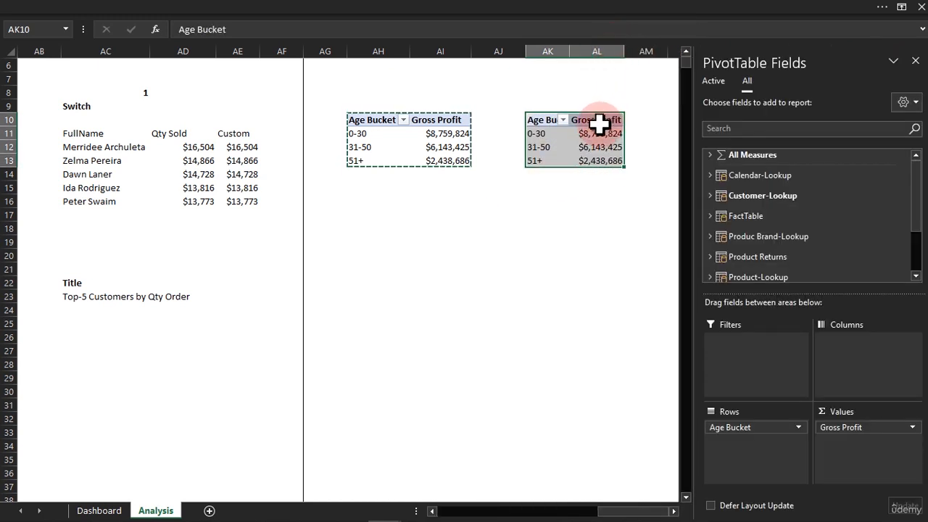
- Enter =AH10 in AH18, fill it down to AH22 to mirror the age buckets, and clear the surplus cell AH22
left_click(356, 227)
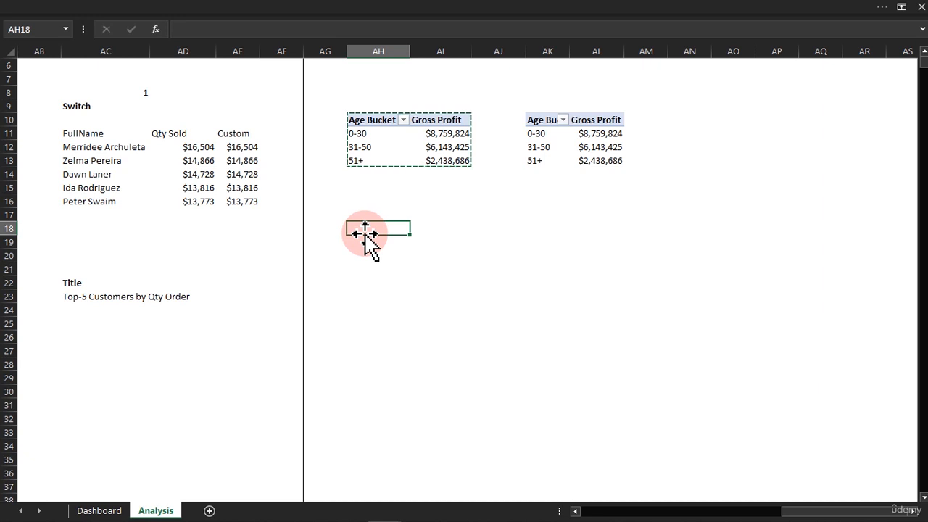
type("=")
left_click(367, 120)
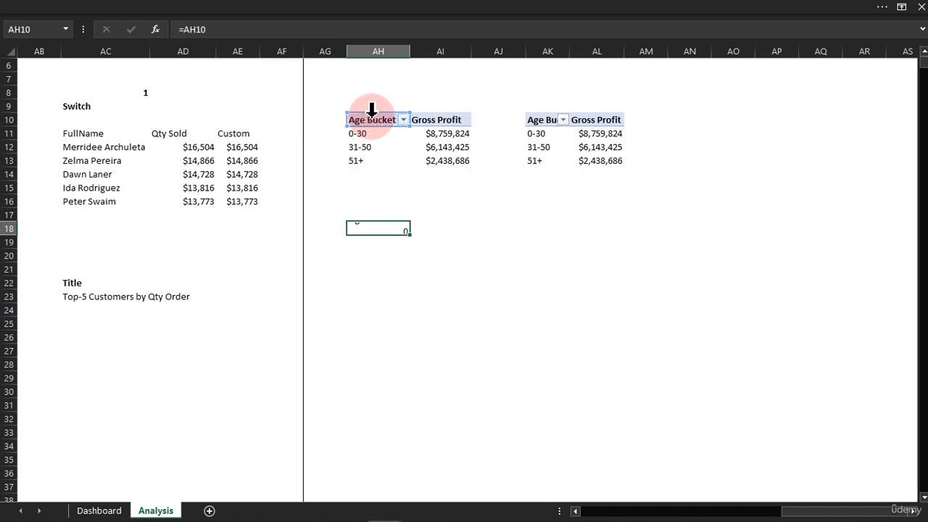
key("Return")
left_click(382, 229)
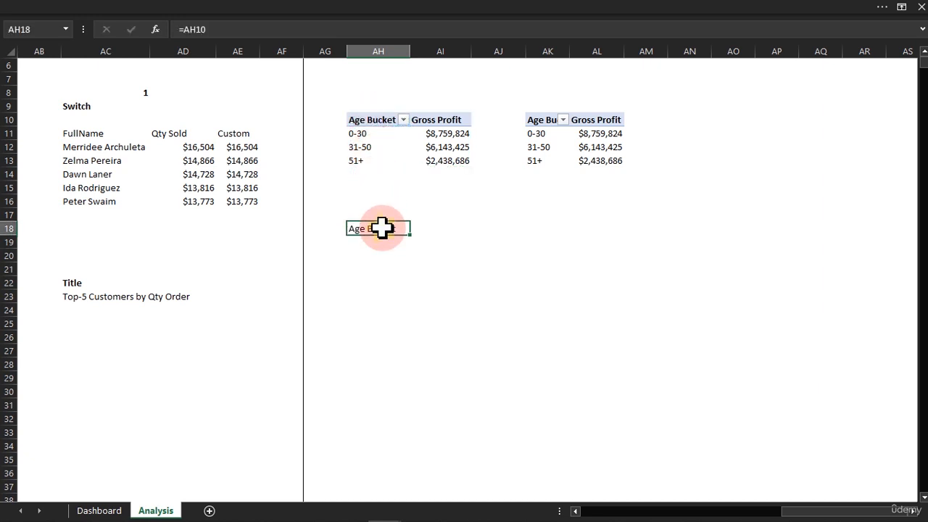
left_click_drag(411, 234, 412, 286)
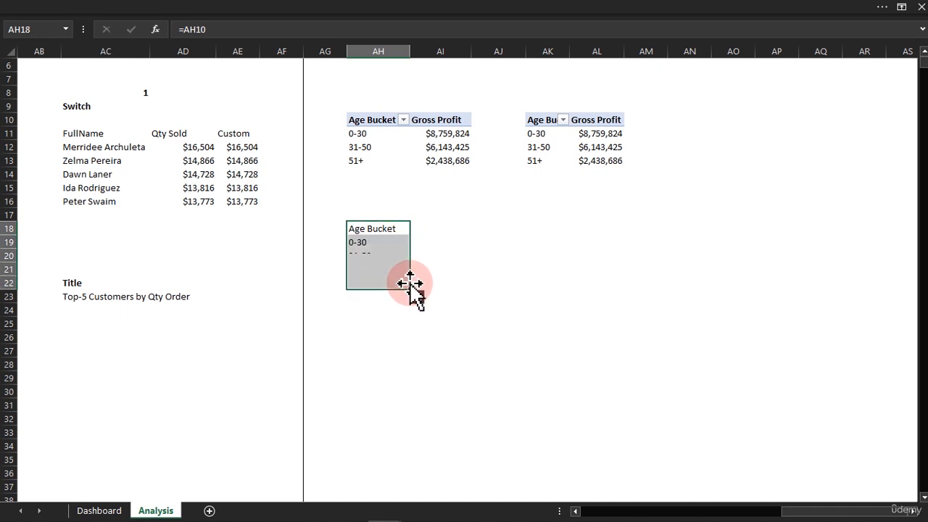
left_click(370, 283)
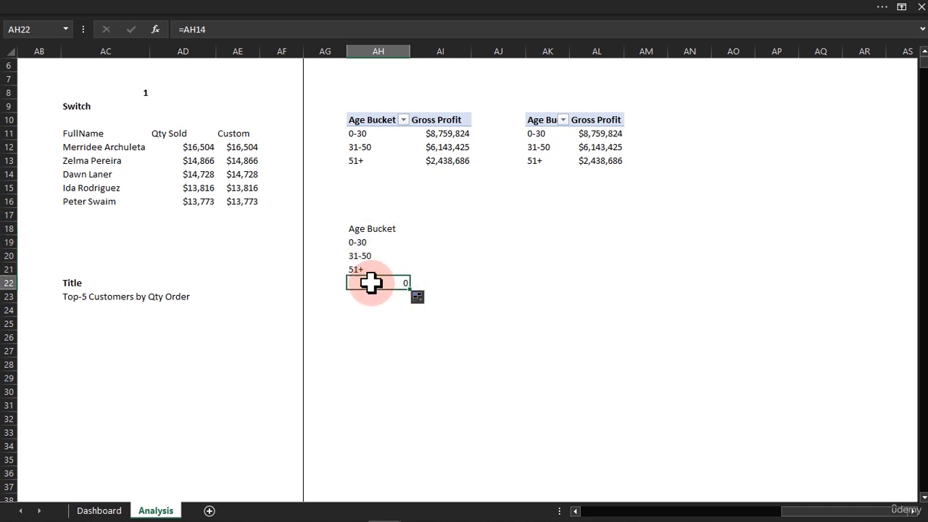
- Enter the heading % GP in AI18, beside the Age Bucket heading of the linked table
left_click(409, 234)
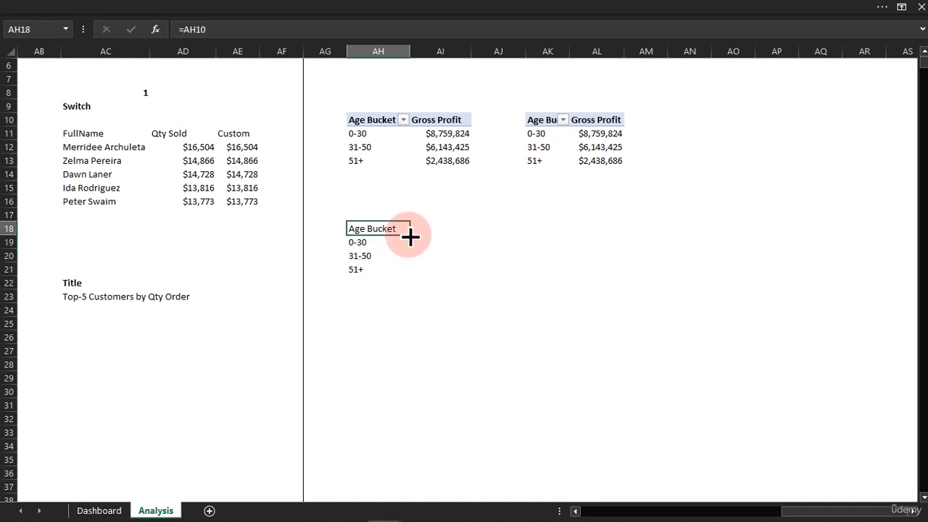
left_click(420, 229)
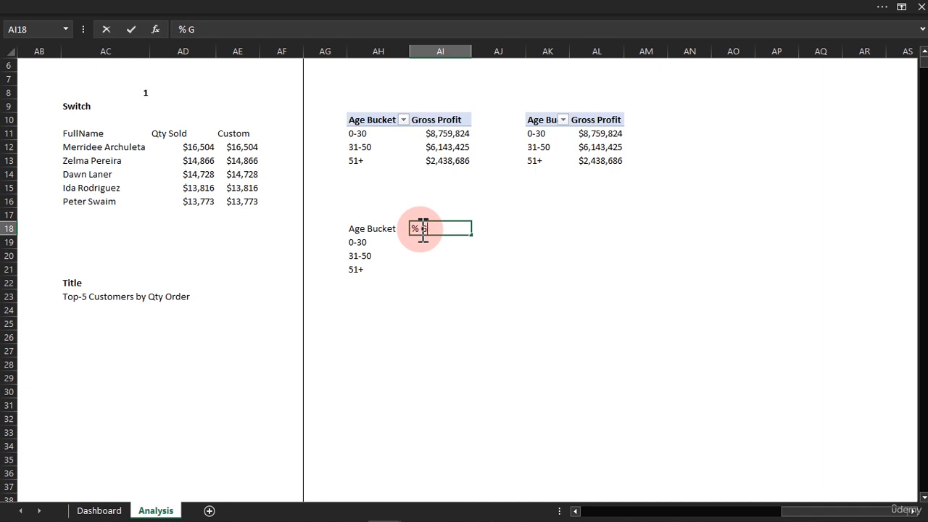
key("Return")
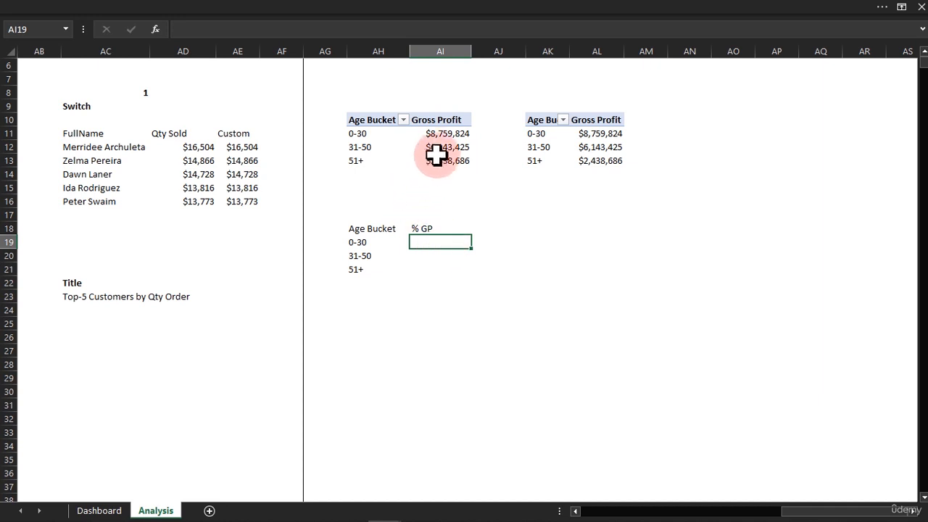
- Show the Gross Profit values of the PivotTable at AH10 as % of Column Total
right_click(450, 135)
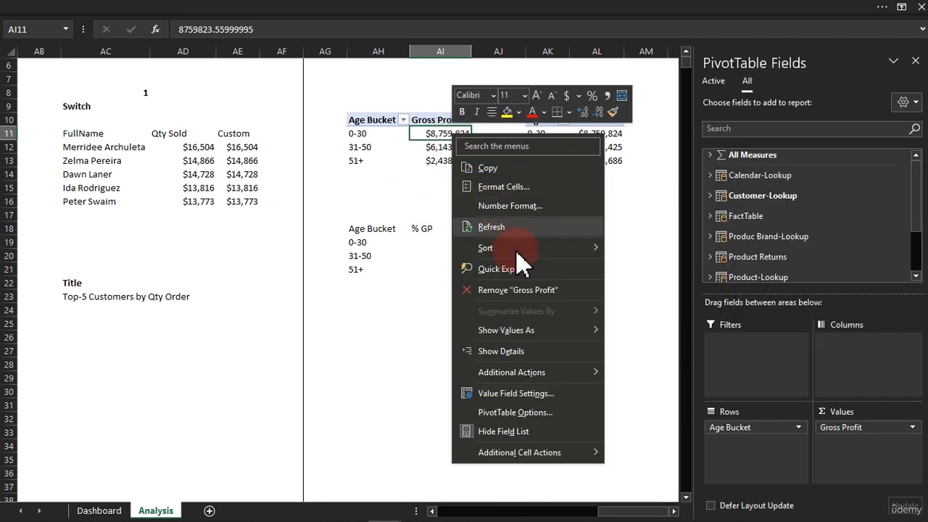
mouse_move(528, 333)
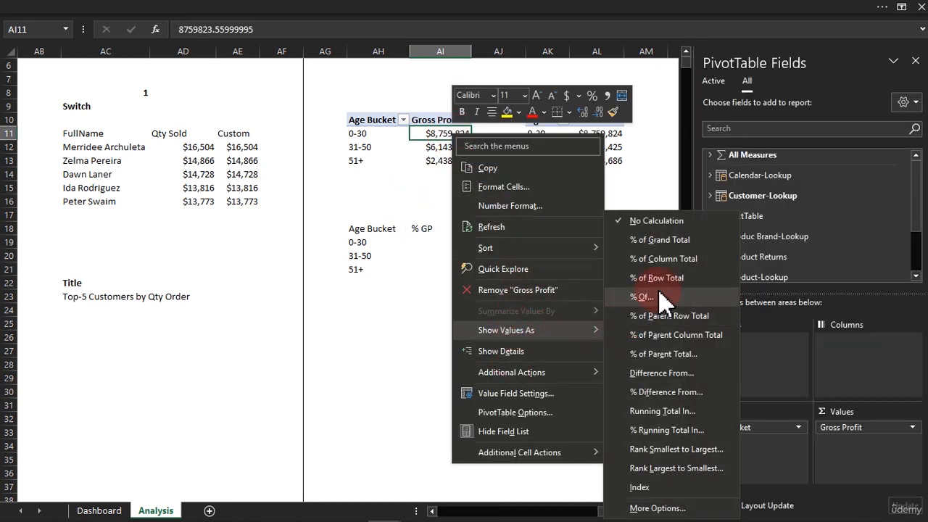
left_click(661, 258)
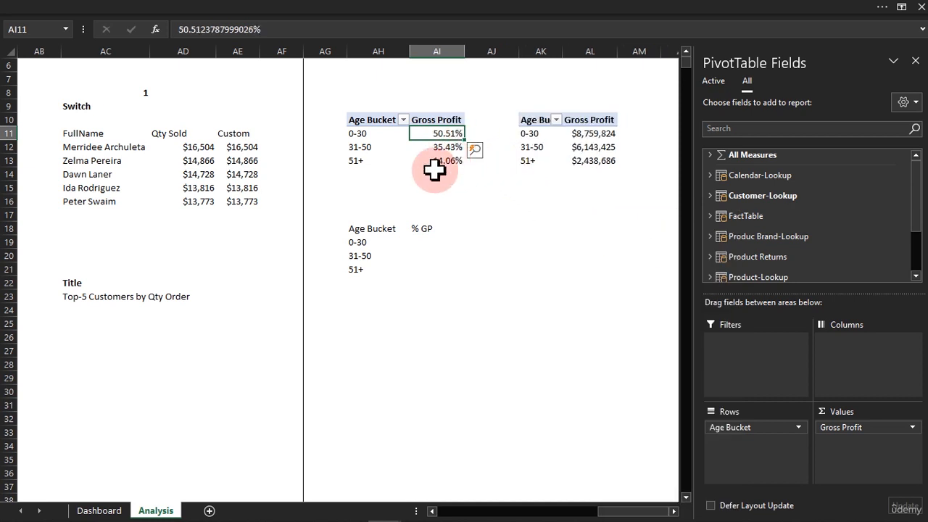
- Enter =AI11 in AI19 and fill it down to AI21 to link the gross profit percentages
left_click(419, 240)
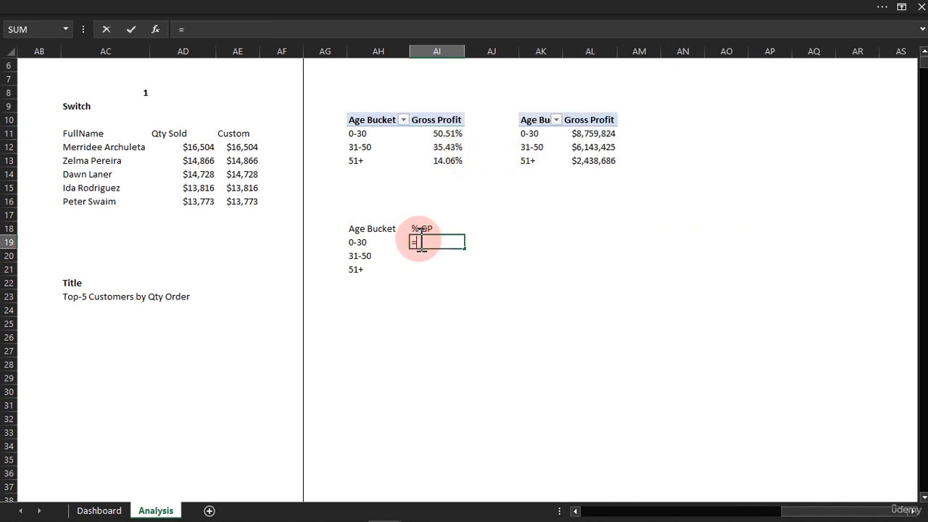
type("=")
left_click(435, 134)
key("Return")
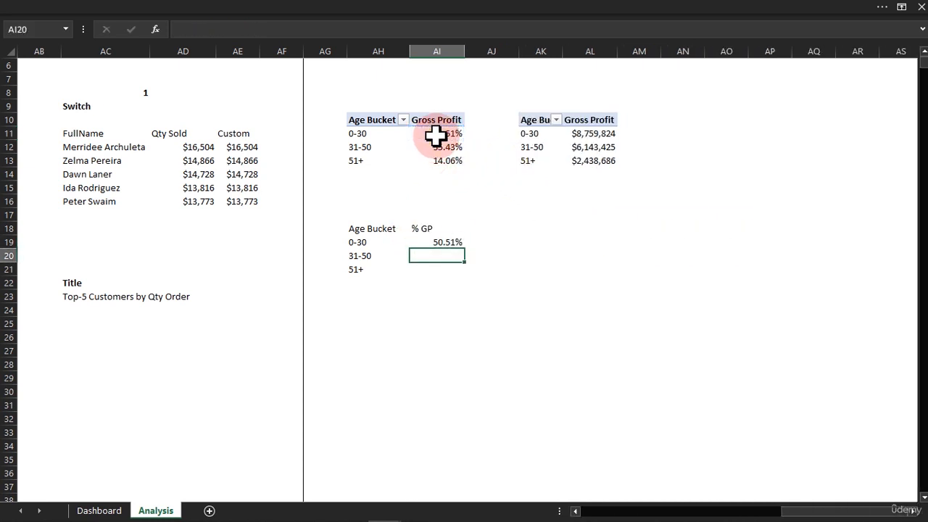
left_click(448, 240)
left_click_drag(465, 249, 455, 276)
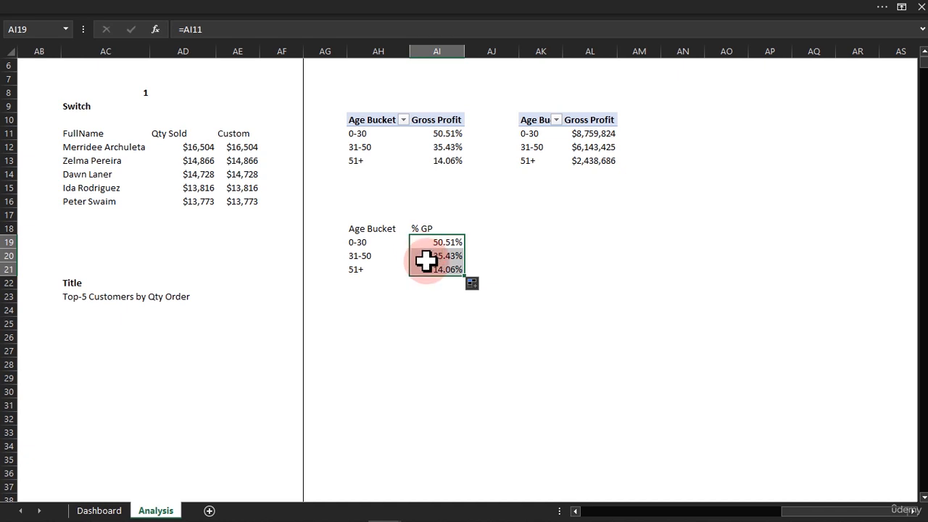
- Format the % GP values in AI19:AI21 as percentages with 0 decimal places
key("ctrl+1")
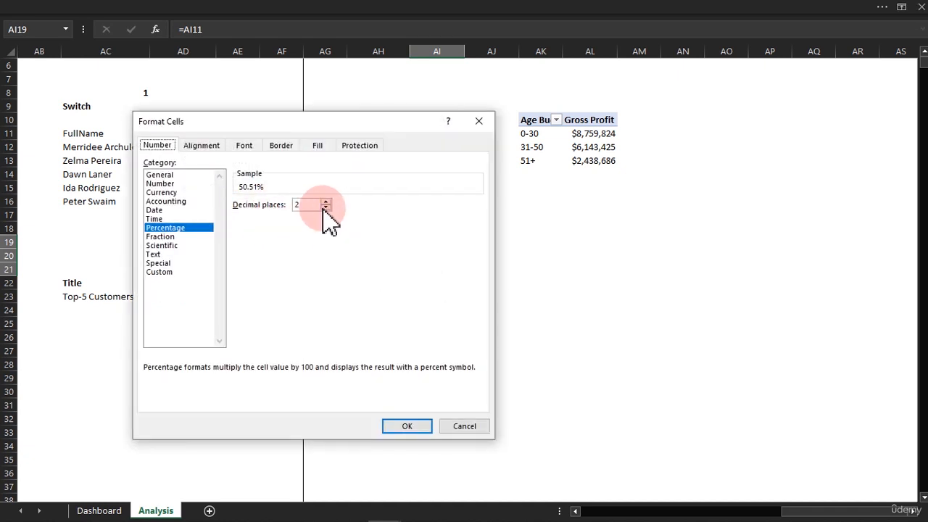
left_click(326, 208)
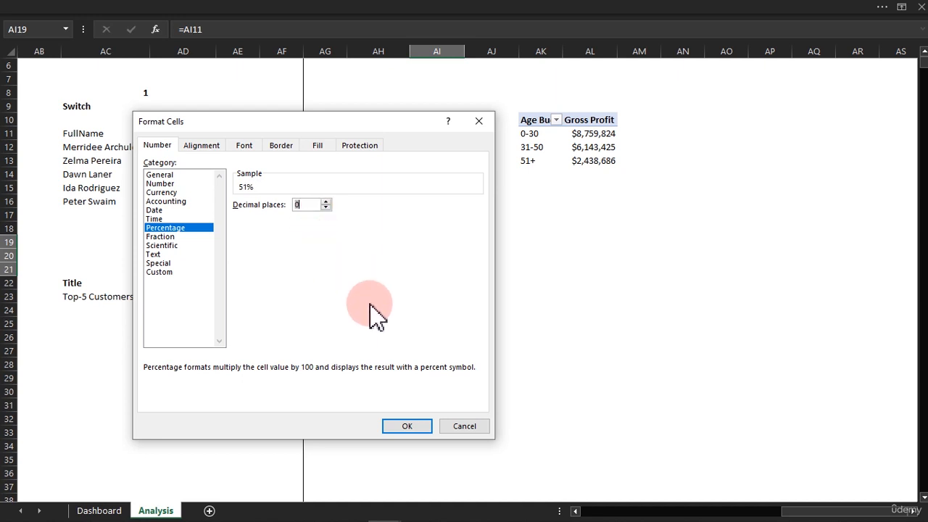
left_click(411, 429)
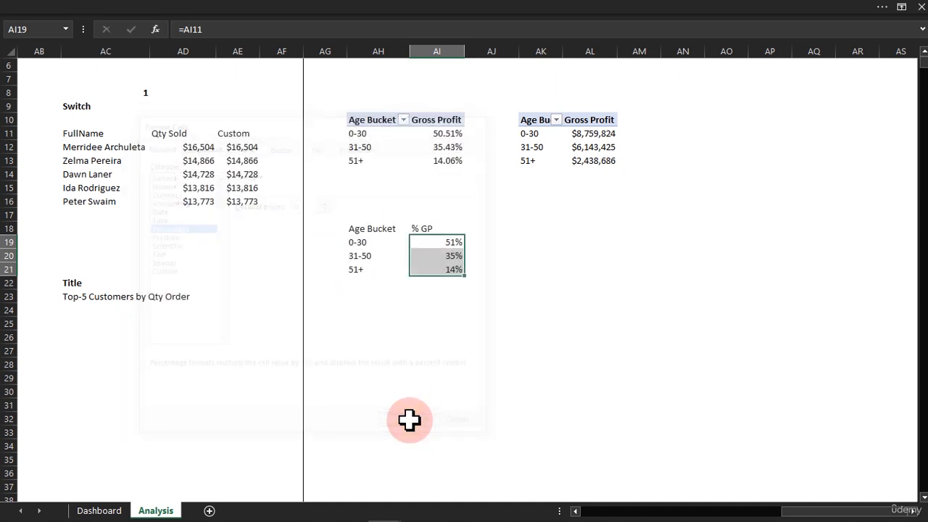
- Add a % Left column with its heading in AJ18 and the formula =100%-AI19 filled from AJ19 to AJ21
left_click(474, 227)
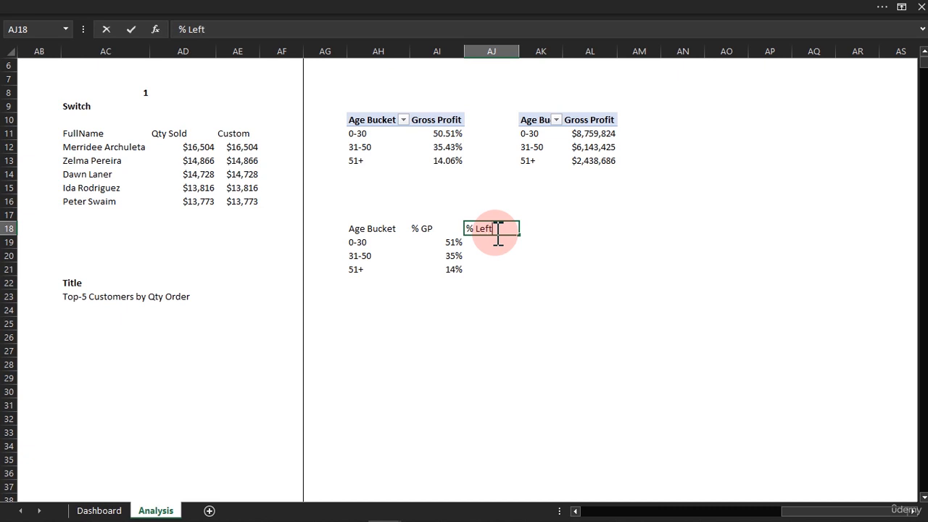
key("Return")
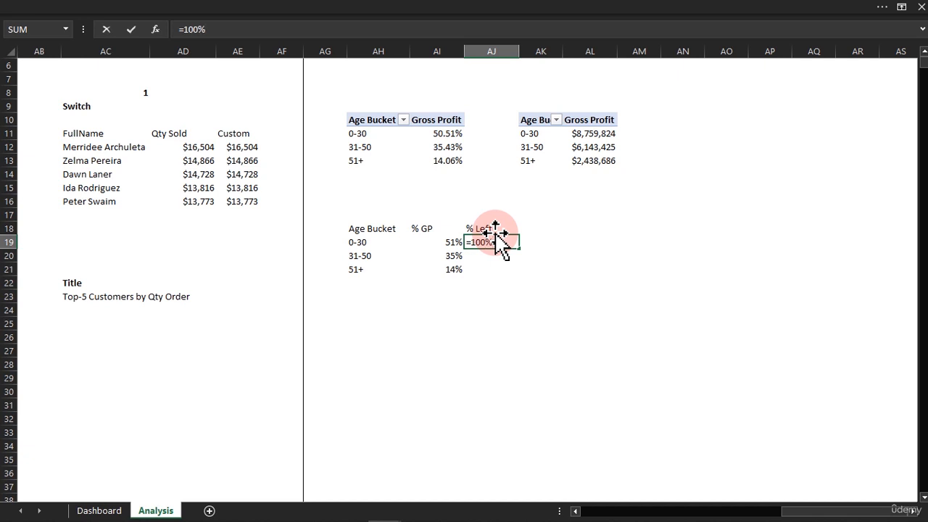
left_click(434, 242)
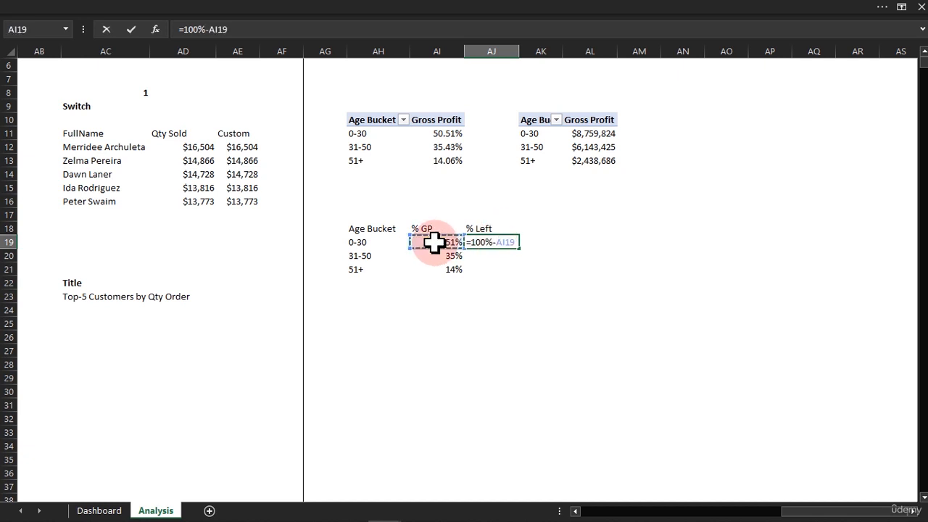
key("ctrl+Return")
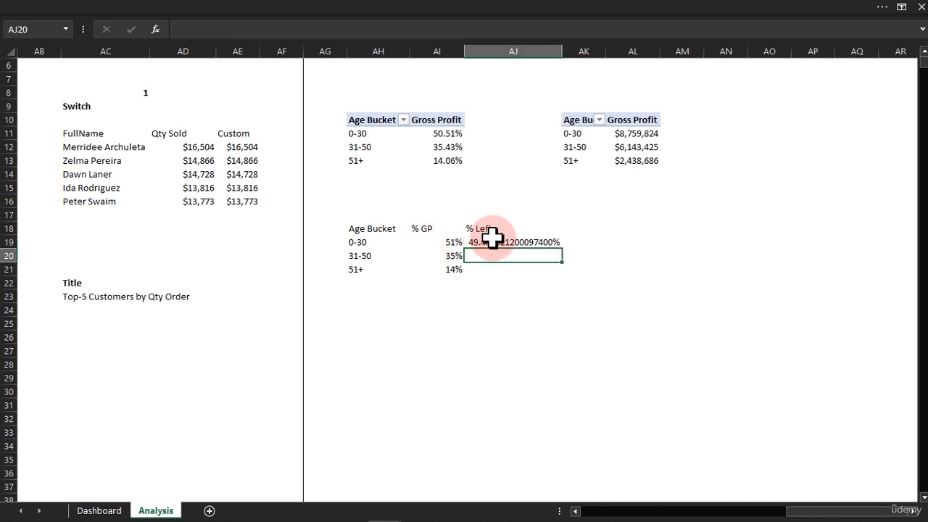
left_click_drag(563, 250, 556, 280)
- Format the % Left values in AJ19:AJ21 as percentages with 0 decimal places
key("ctrl+1")
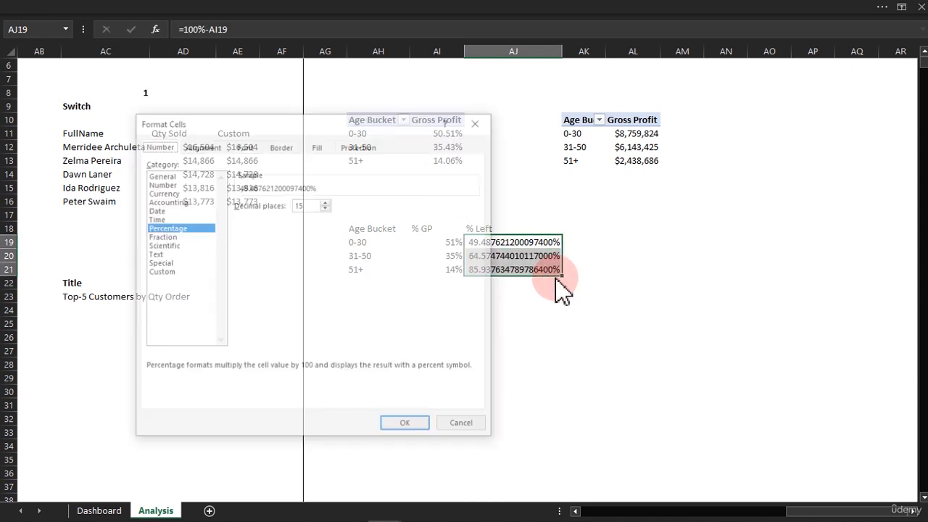
left_click_drag(317, 204, 274, 208)
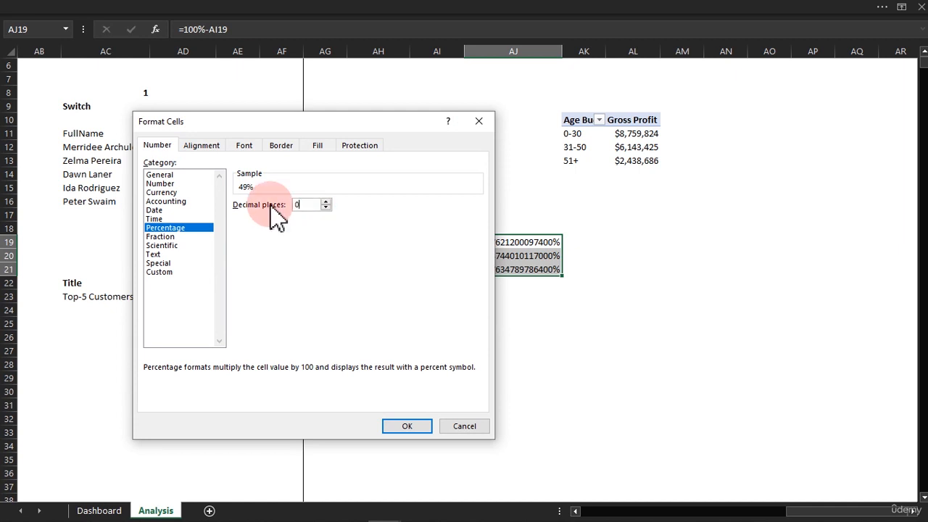
key("Return")
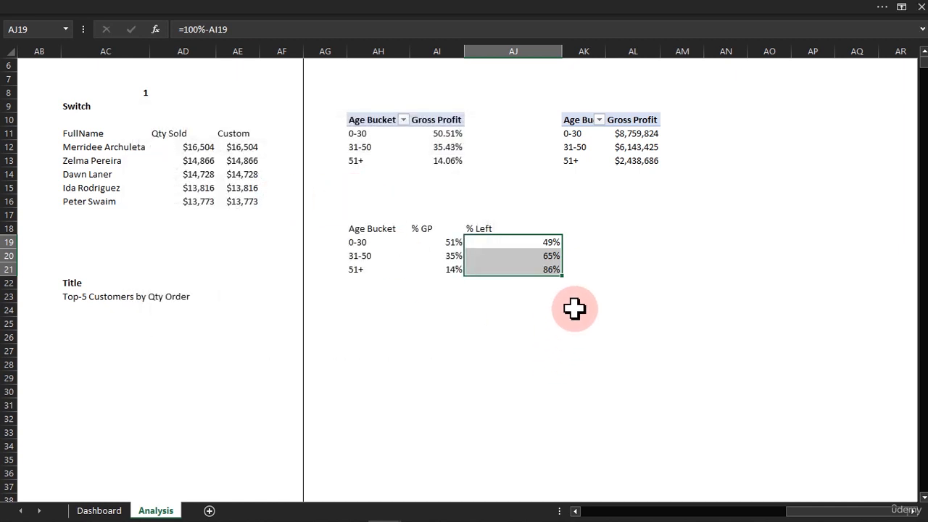
left_click(499, 301)
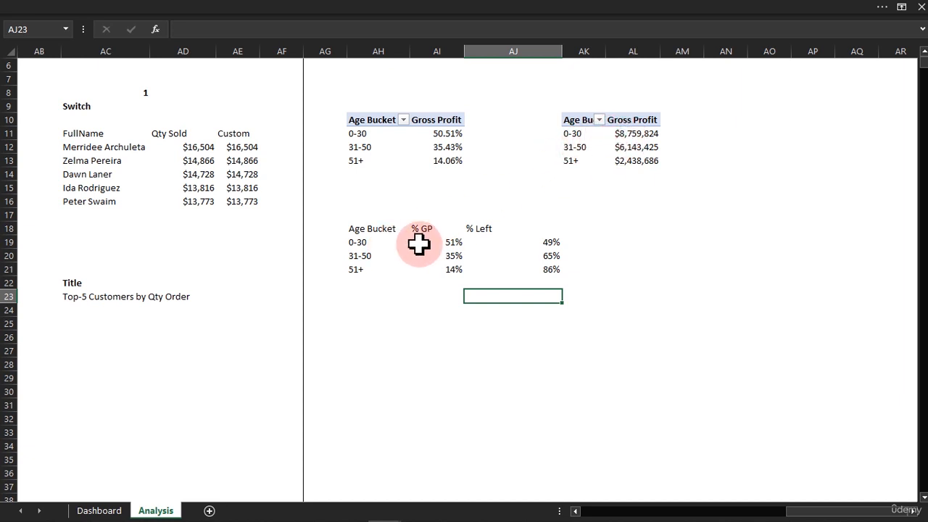
- Insert a doughnut chart from the 0-30 row, AH19:AJ19
left_click_drag(365, 242, 530, 241)
left_click(280, 10)
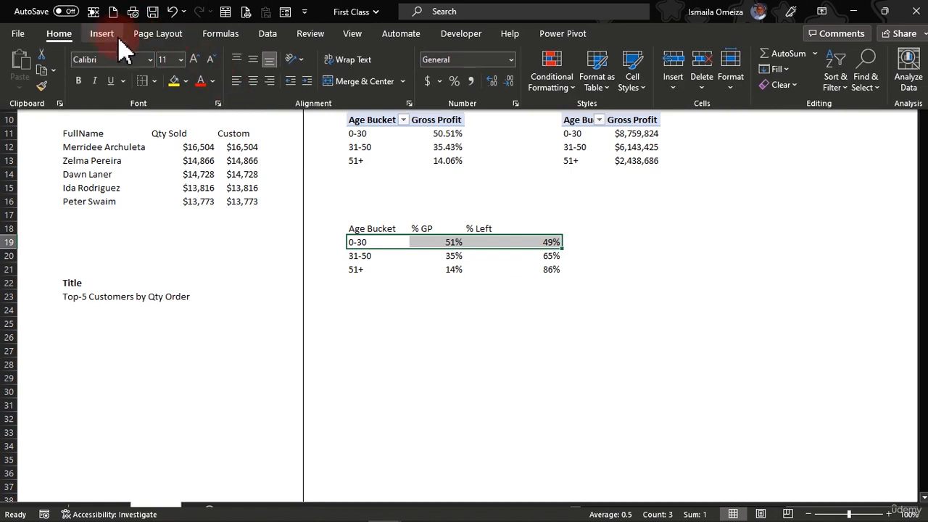
left_click(102, 34)
left_click(365, 84)
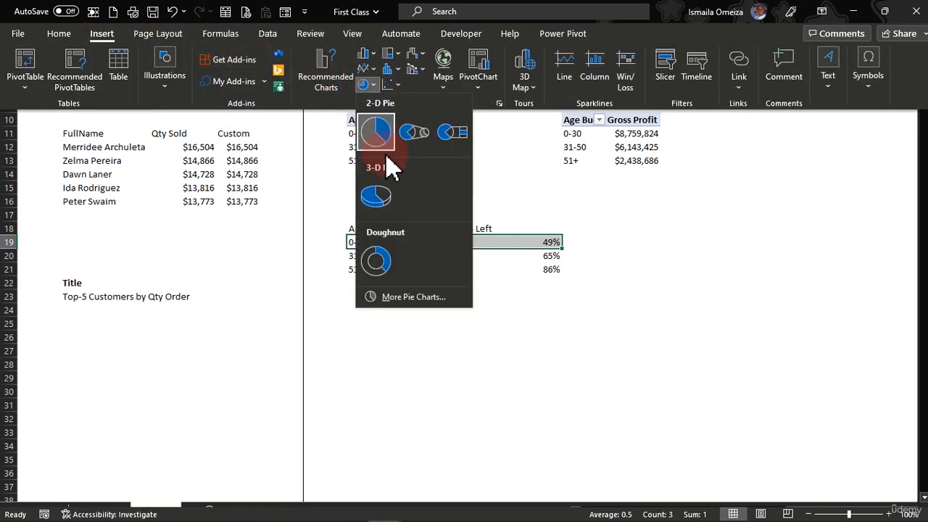
left_click(377, 259)
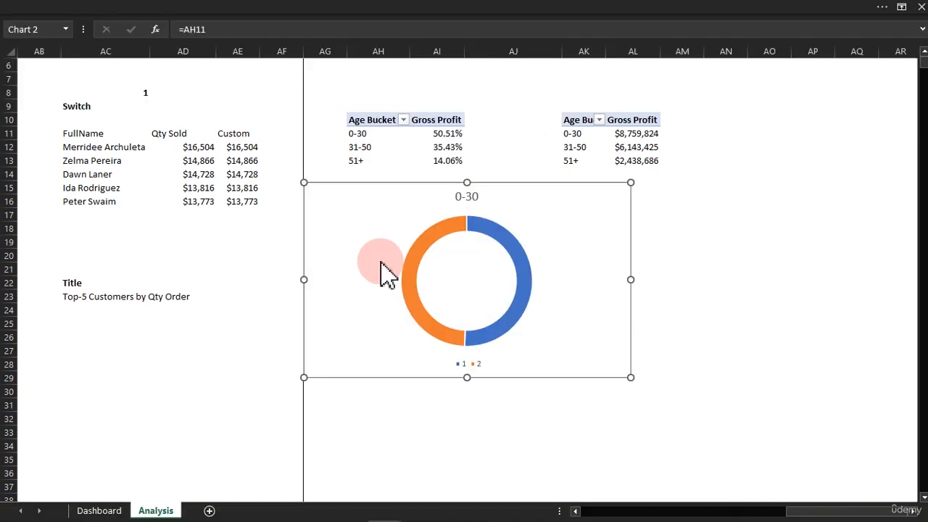
- Delete the doughnut chart's title and legend, and shrink the chart to about half its size below the 0-30 row
left_click(469, 197)
key("Delete")
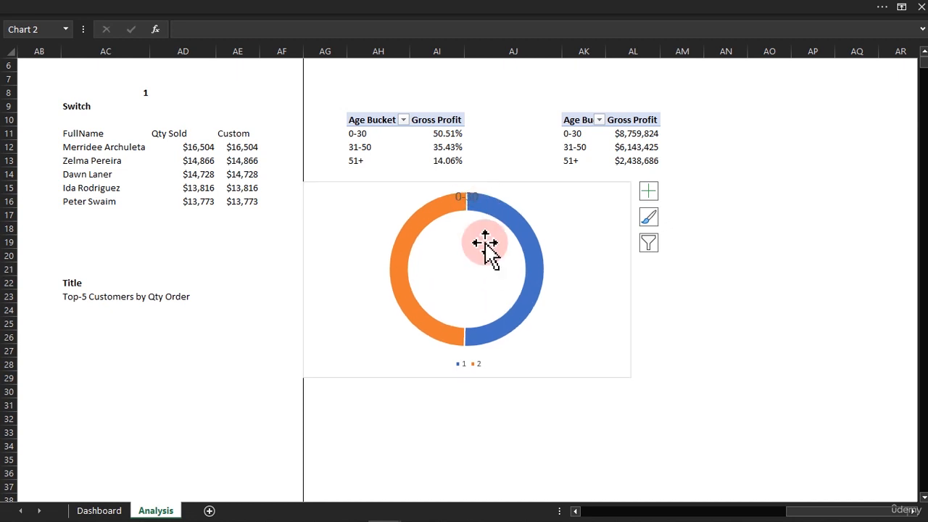
left_click(485, 247)
key("Delete")
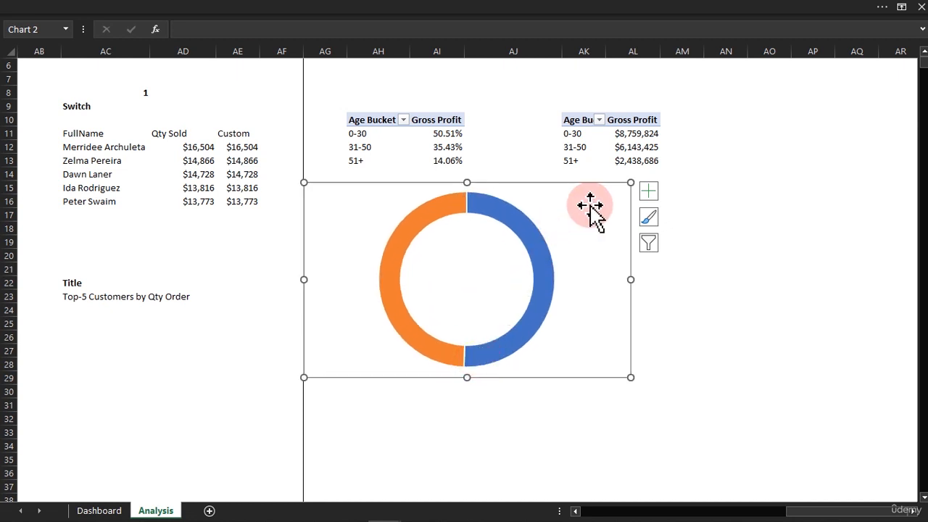
left_click_drag(631, 183, 483, 268)
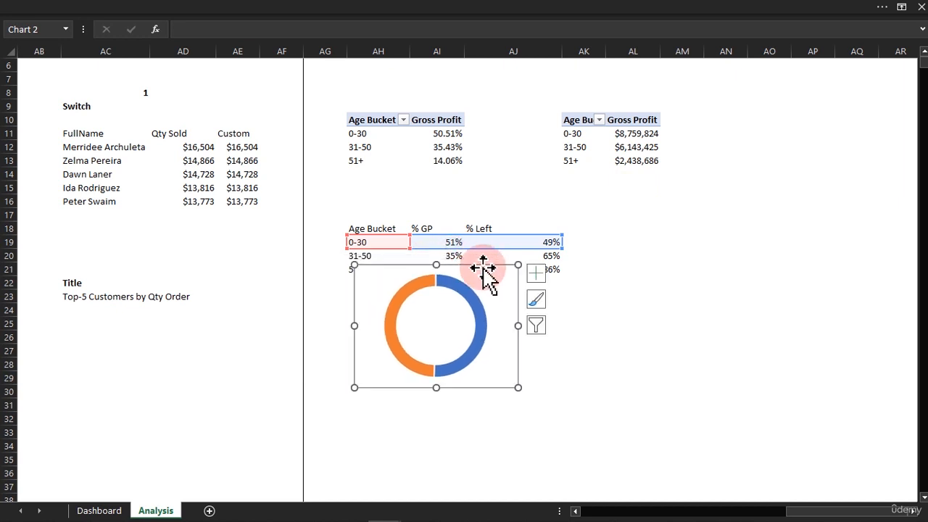
- Move the doughnut chart from the Analysis sheet to the Dashboard sheet, placing it beside the Profit by Customer Age-Group card
key("ctrl+x")
left_click(97, 510)
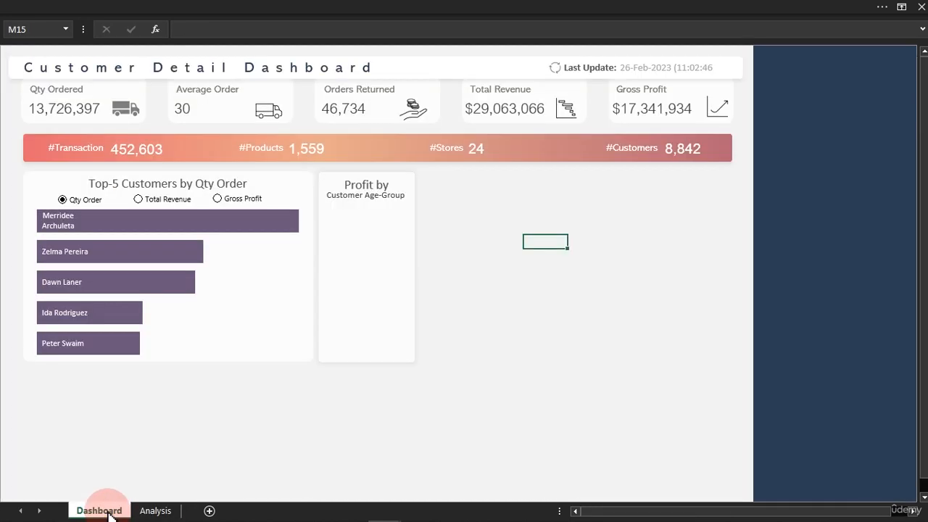
left_click(565, 289)
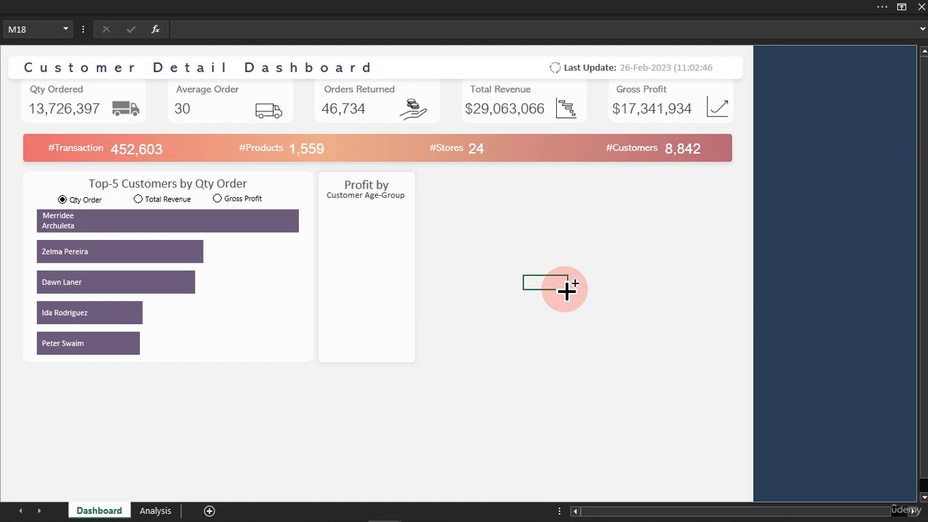
key("ctrl+v")
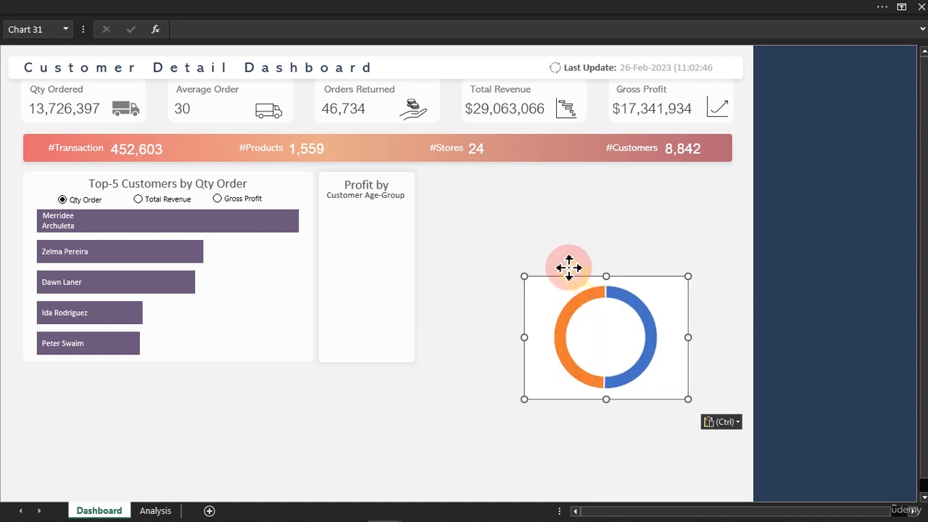
left_click_drag(577, 276, 520, 210)
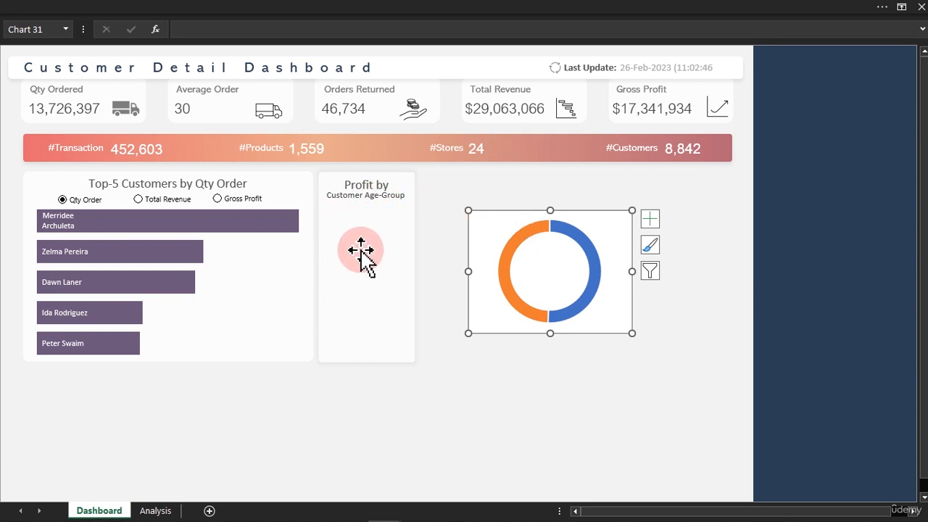
- Size the doughnut chart to 1.92" high by 0.87" wide, and shorten its height to about 0.98"
left_click(461, 11)
left_click(628, 32)
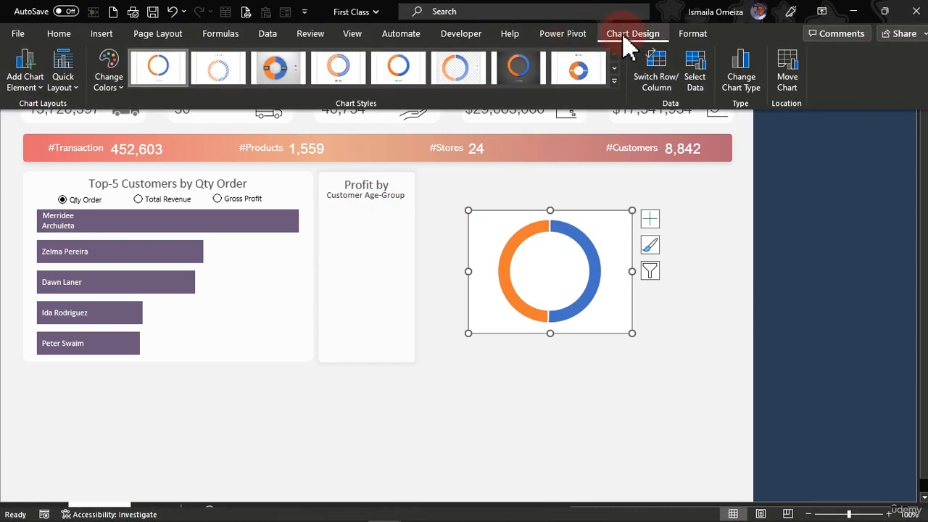
left_click(707, 40)
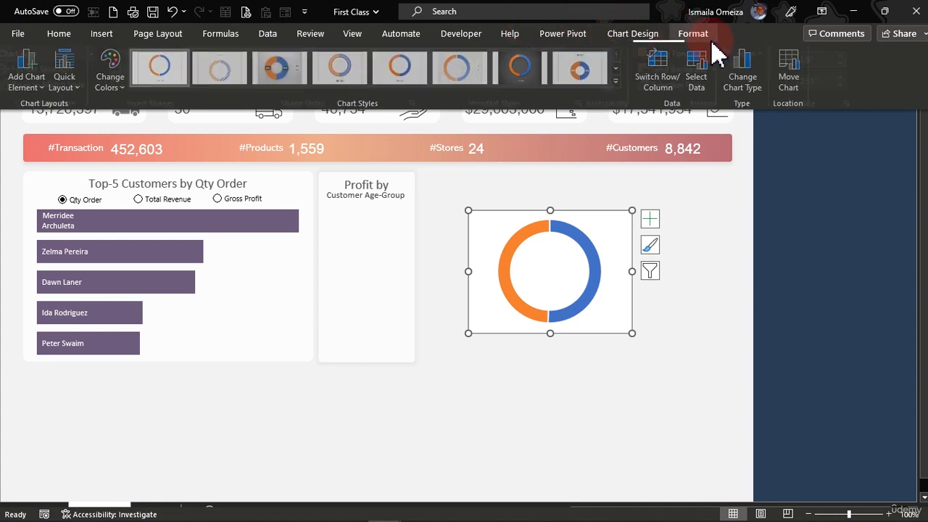
left_click(822, 59)
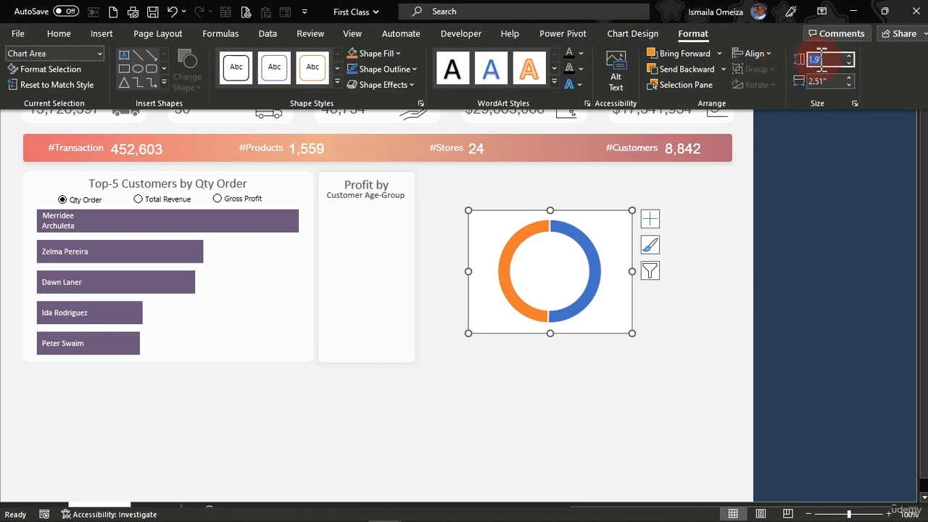
type("1")
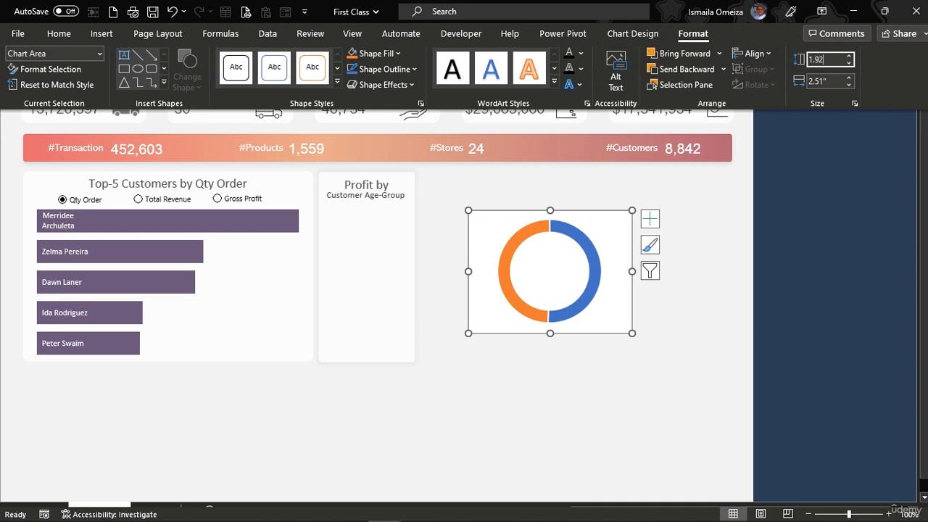
type(".92")
key("Tab")
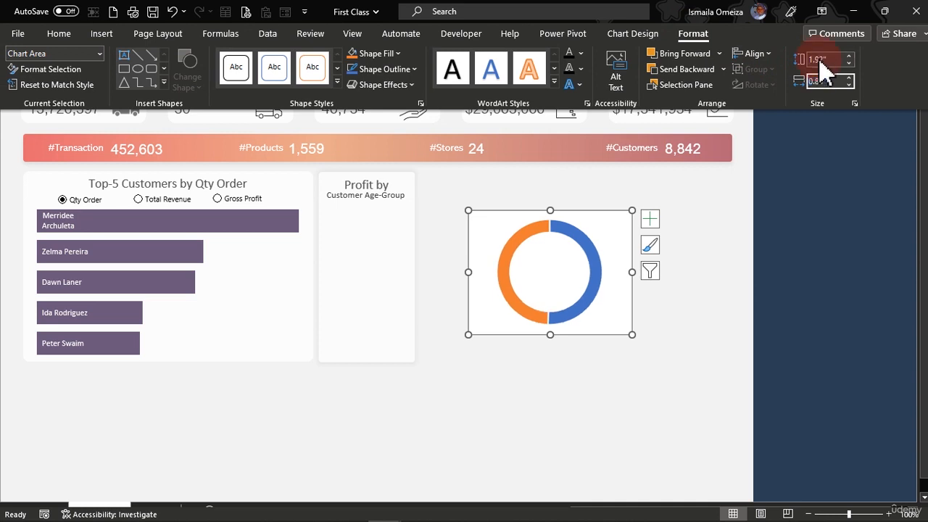
type("0.87")
key("Return")
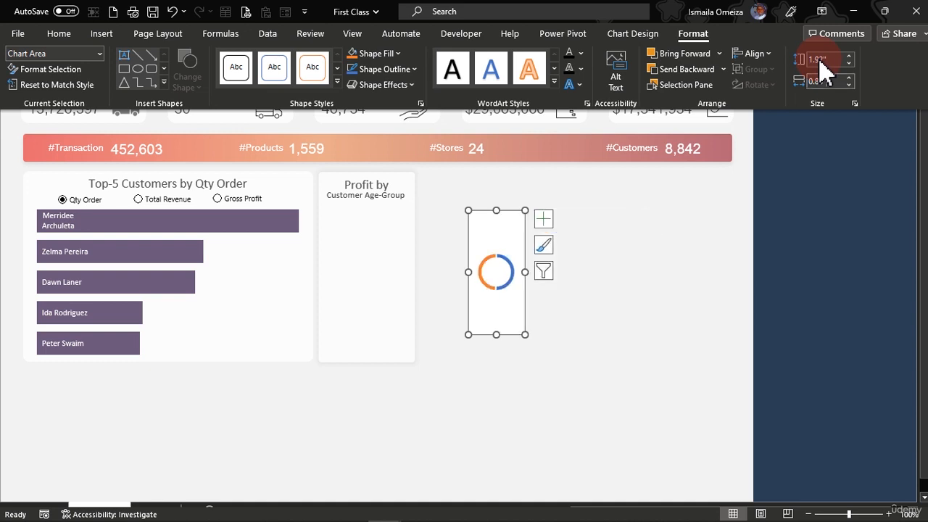
left_click(510, 319)
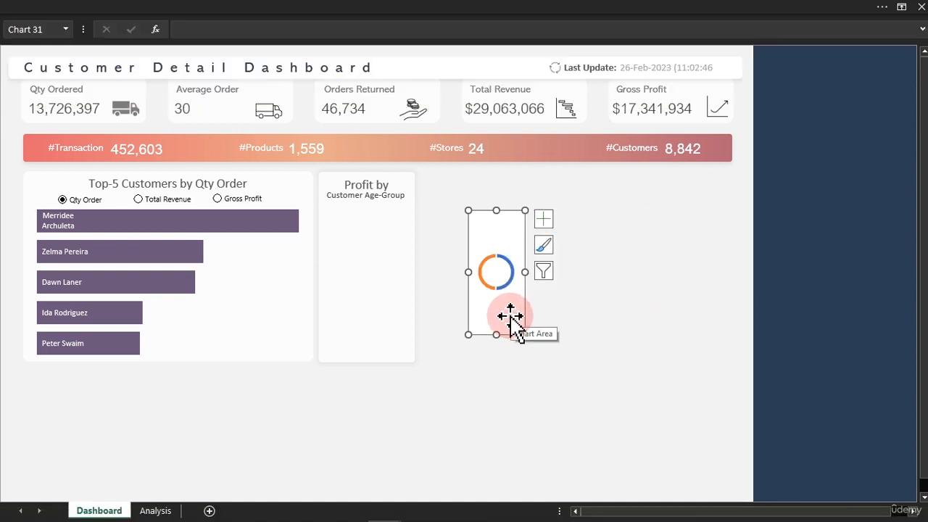
left_click_drag(497, 335, 497, 273)
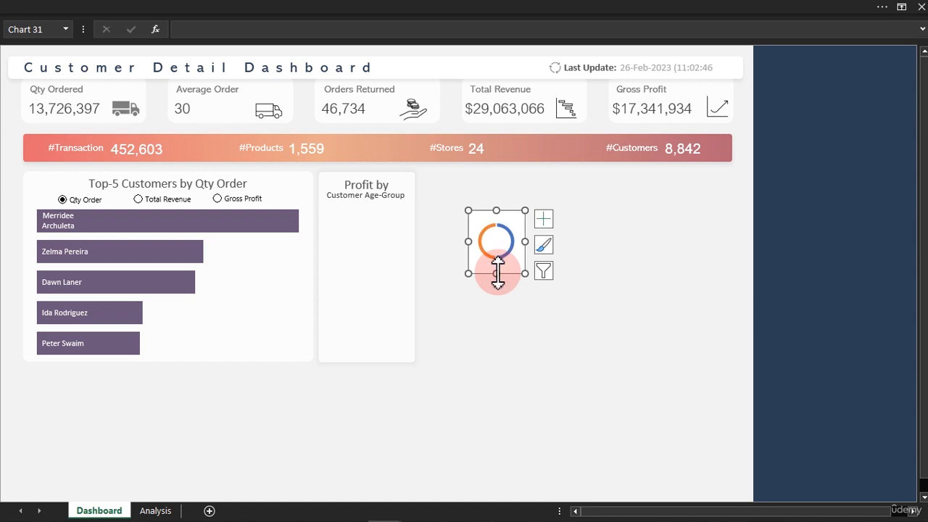
- Remove the fill and border from the doughnut chart's area, and the border from its data series
double_click(508, 280)
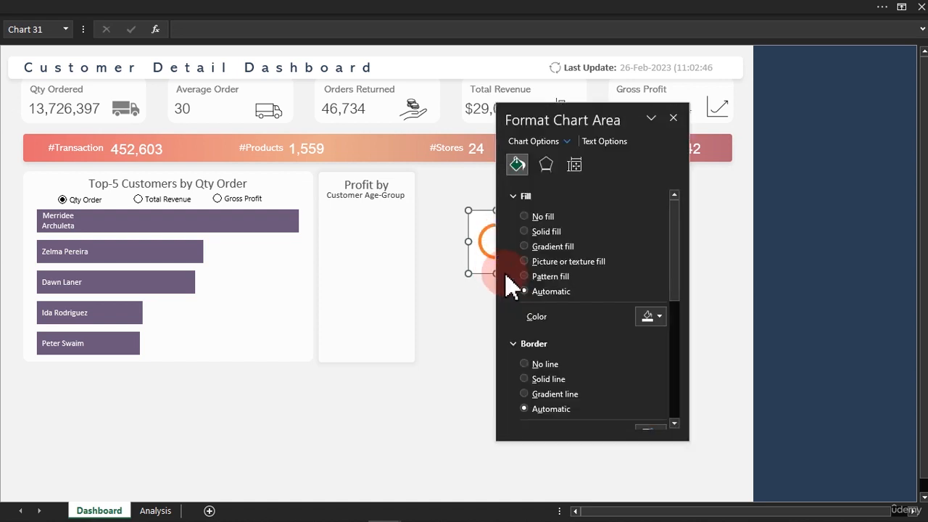
left_click_drag(570, 118, 732, 122)
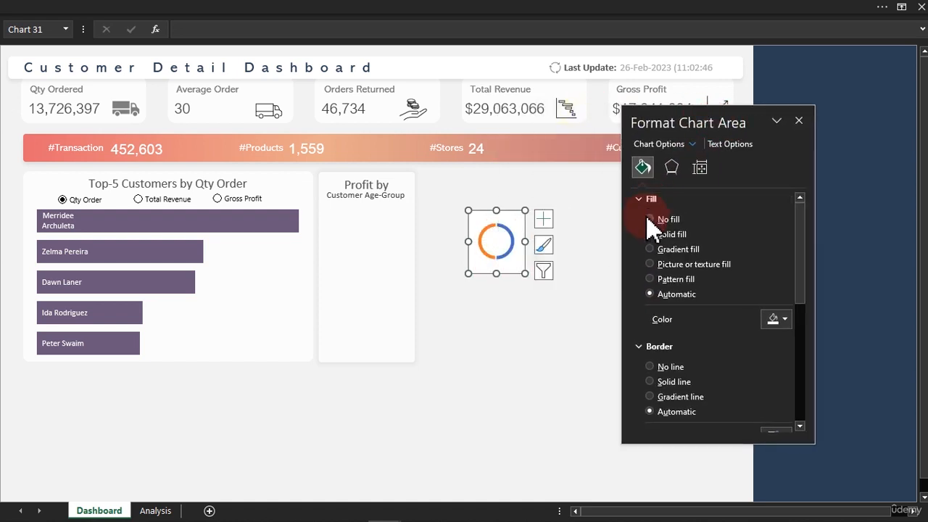
left_click(657, 219)
left_click(654, 338)
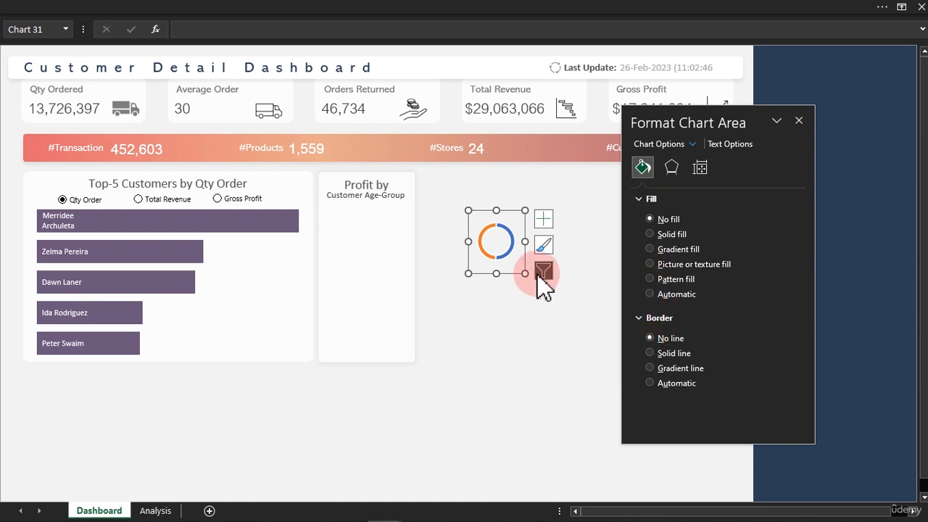
left_click(506, 254)
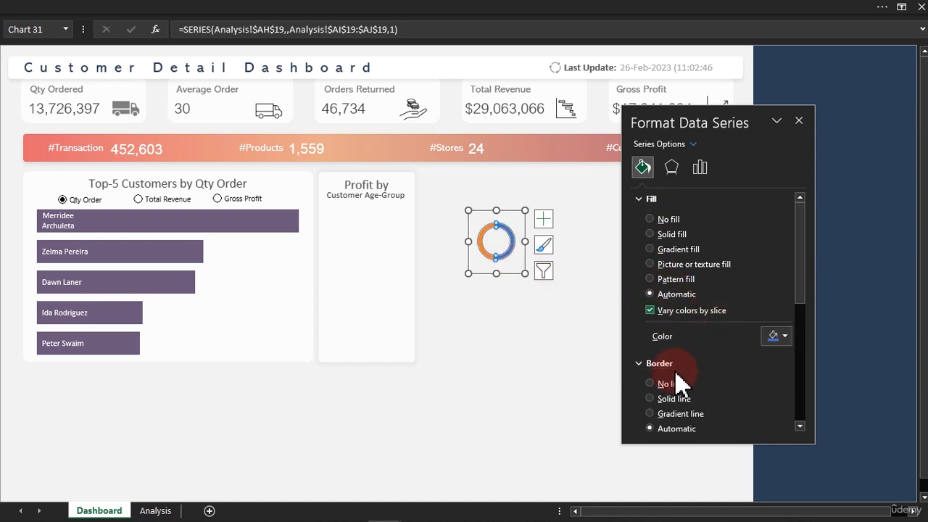
left_click(662, 384)
left_click(513, 323)
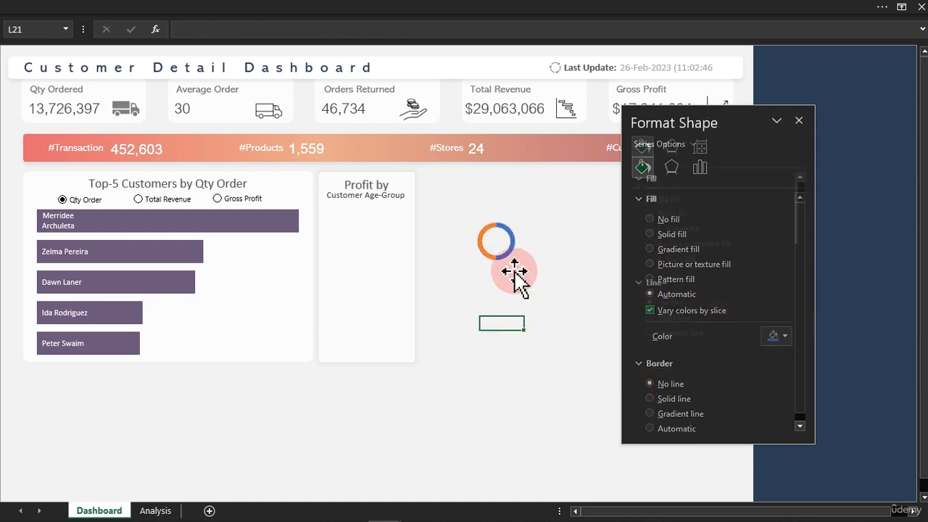
left_click(509, 255)
left_click(515, 272)
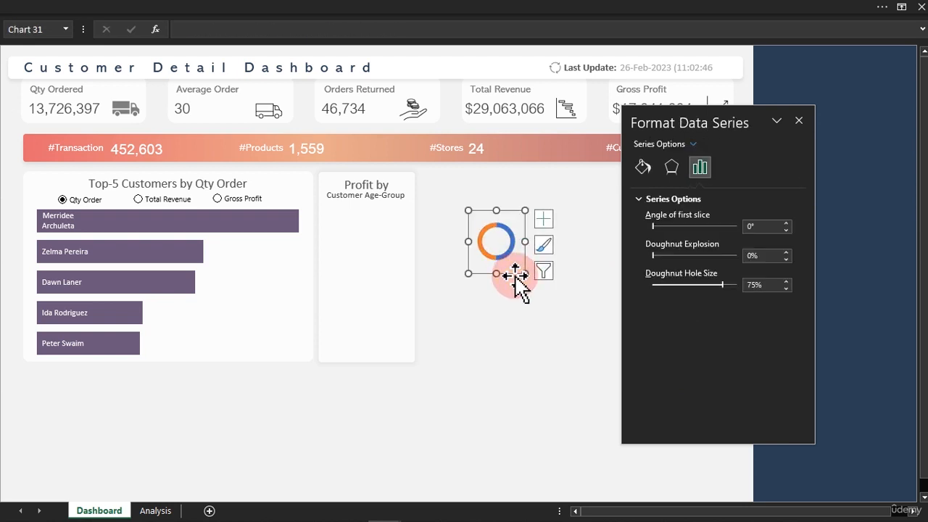
- Place the doughnut chart below the heading in the Profit by Customer Age-Group card and stack two copies beneath it
left_click_drag(464, 269, 364, 261)
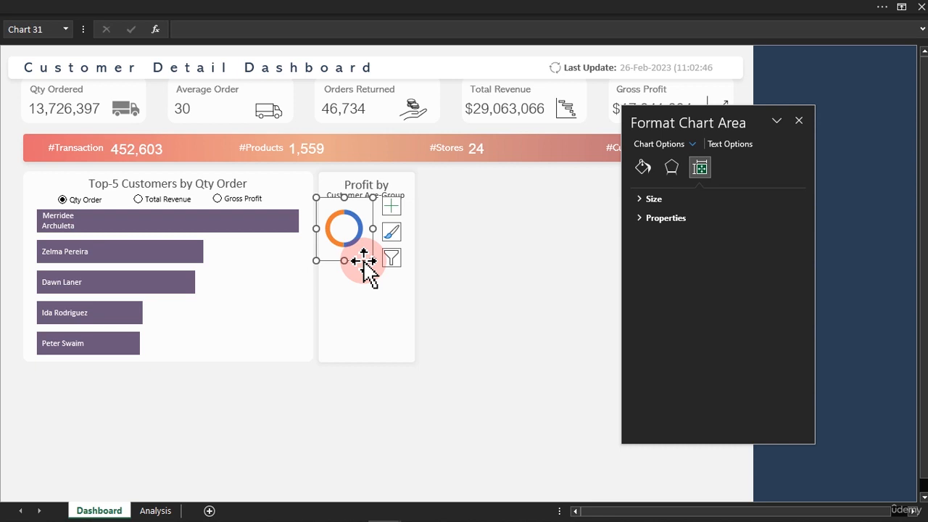
left_click_drag(364, 264, 359, 316)
key("ctrl+d")
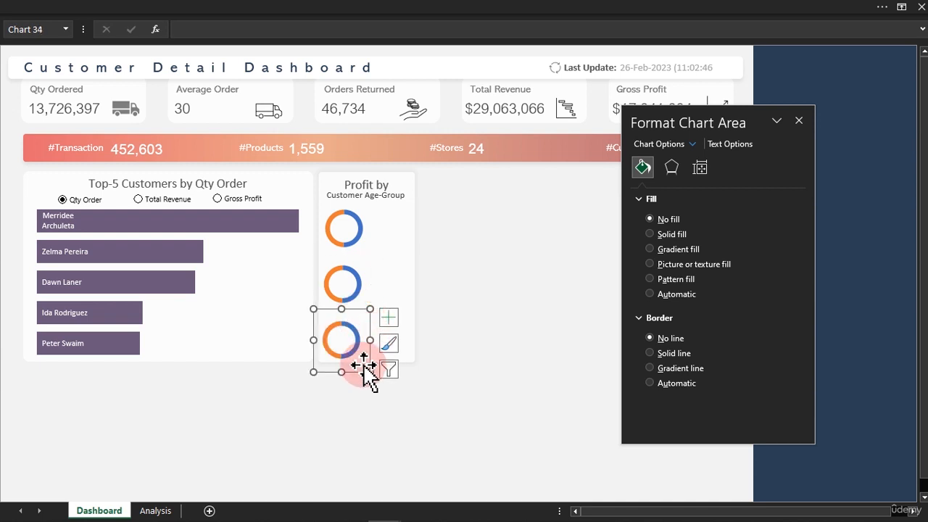
left_click_drag(360, 372, 365, 370)
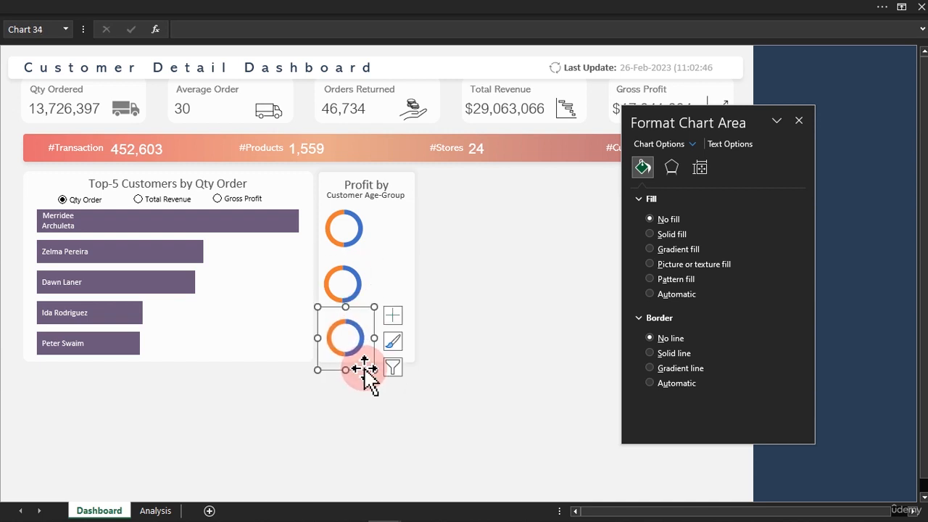
- Align the three doughnut charts in the Profit by Customer Age-Group card to their right edges
left_click(356, 289, "ctrl")
left_click(355, 225, "ctrl")
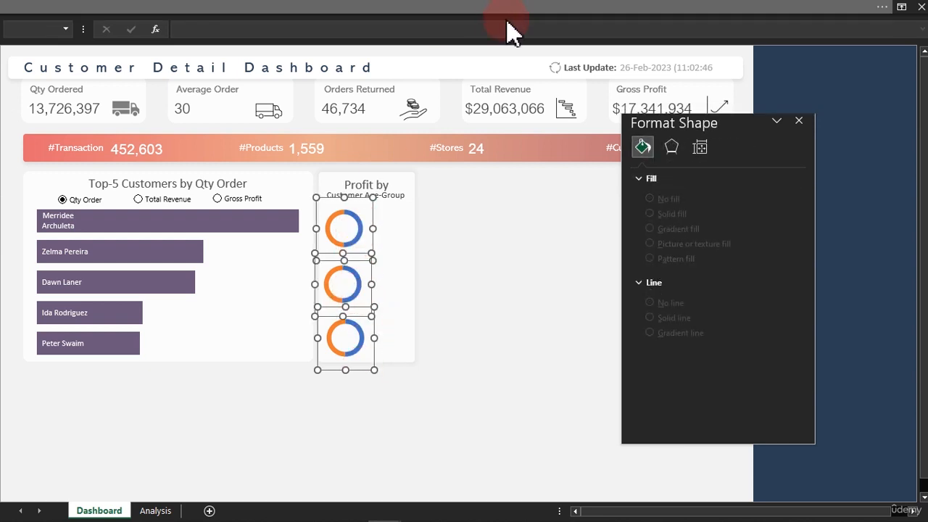
left_click(512, 7)
left_click(619, 37)
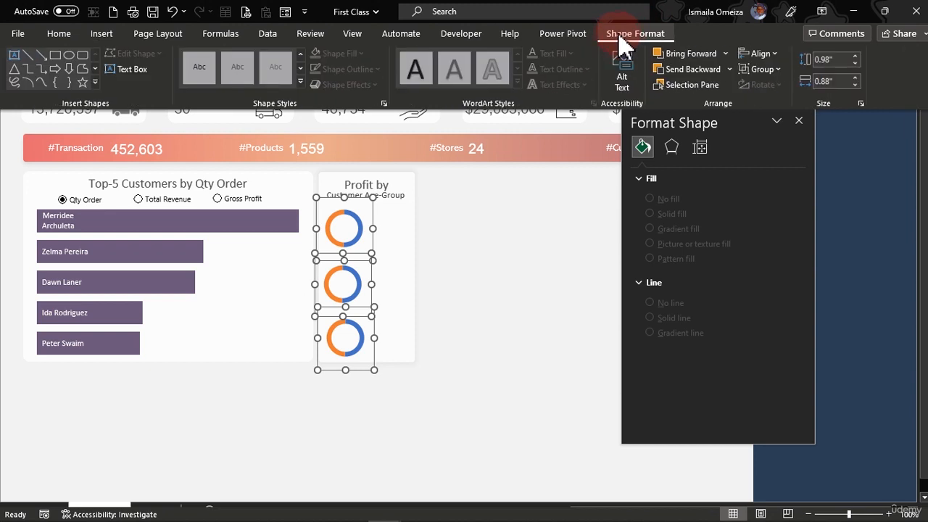
left_click(774, 56)
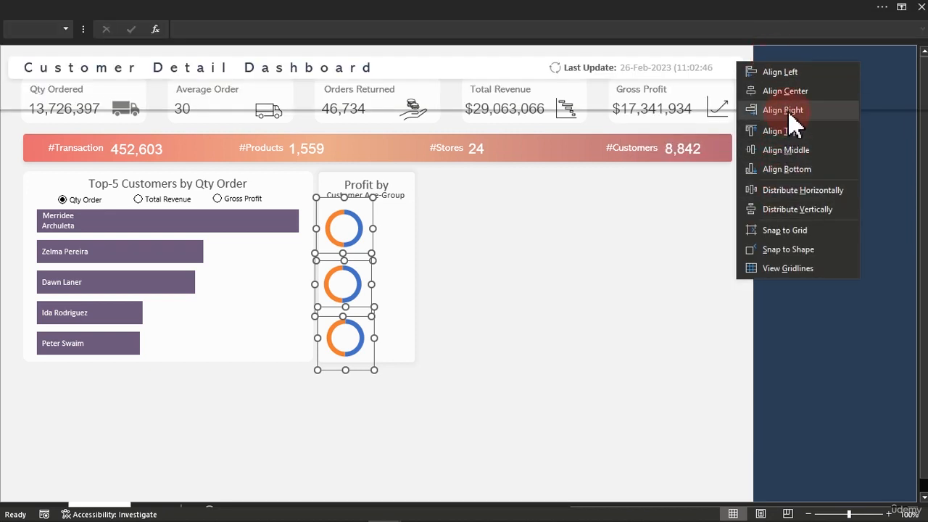
left_click(794, 110)
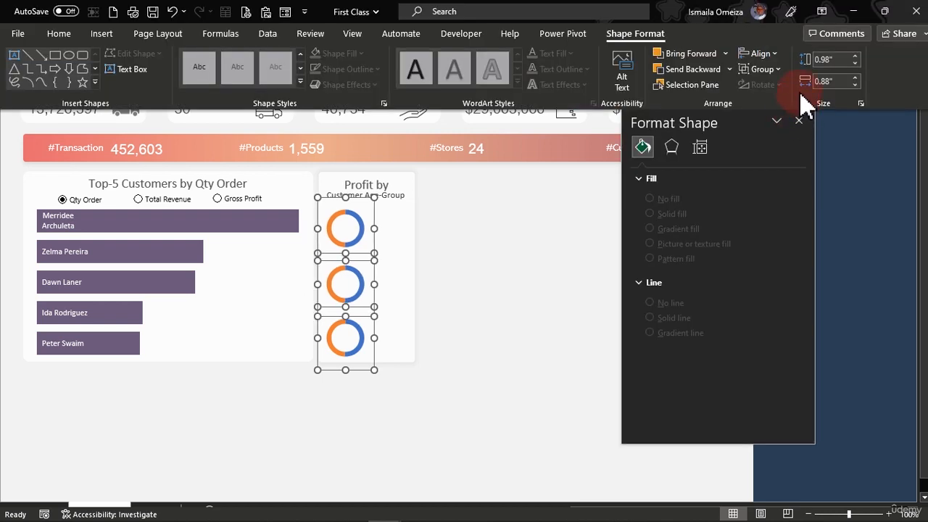
- Distribute the three doughnut charts vertically so they are evenly spaced in the card
left_click(768, 57)
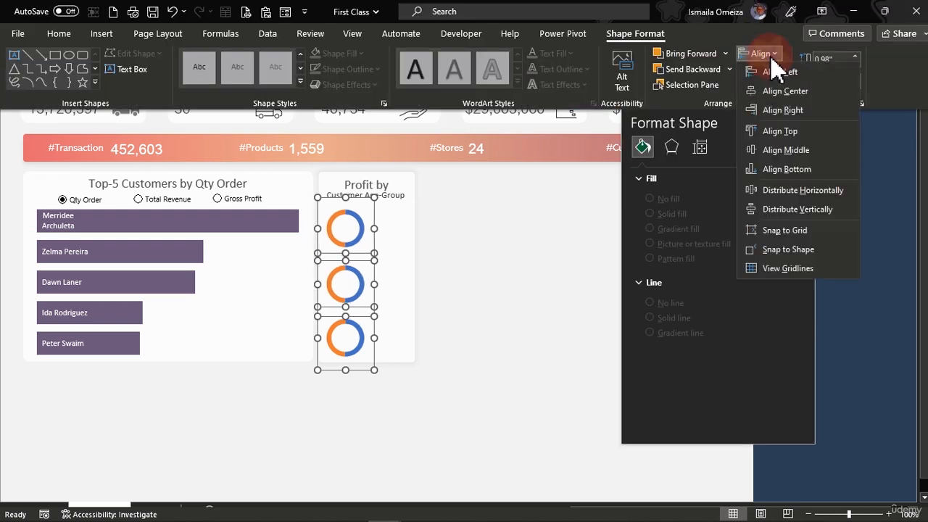
left_click(796, 194)
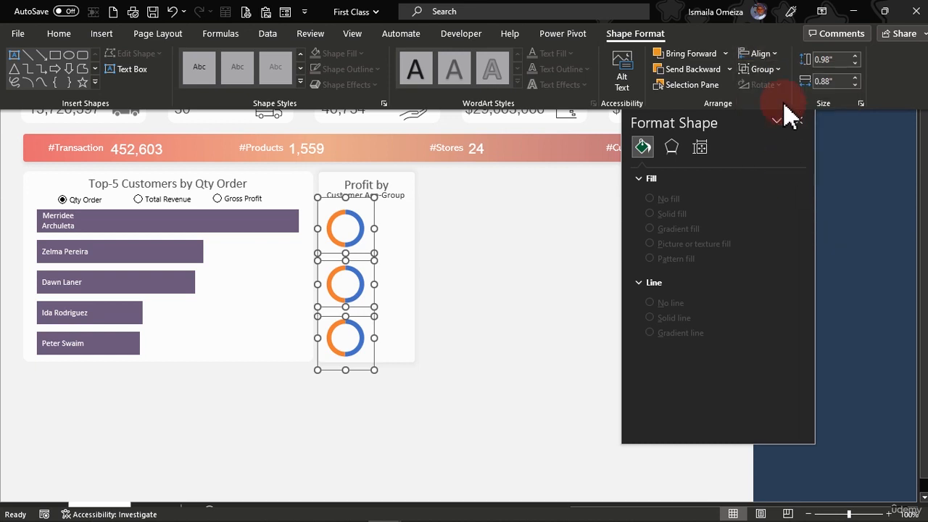
left_click(778, 58)
left_click(797, 208)
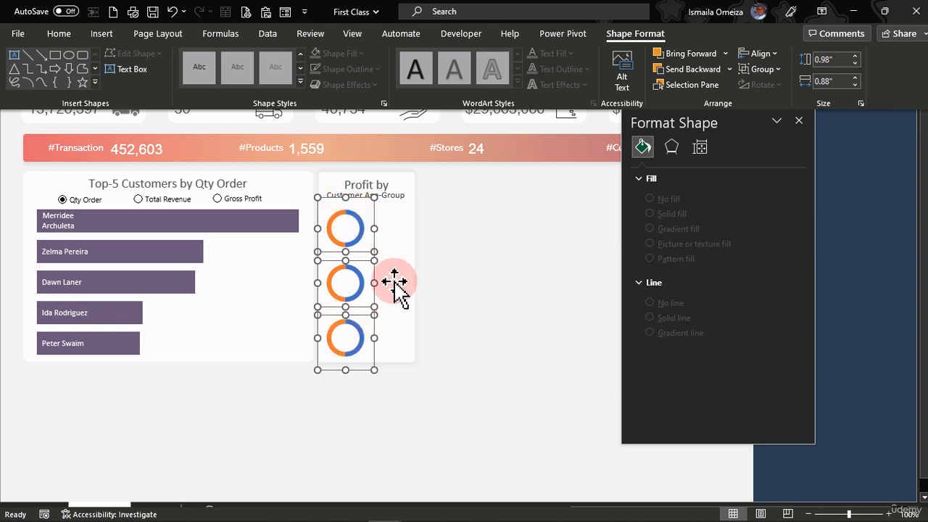
key("ctrl+shift+F1")
left_click(513, 256)
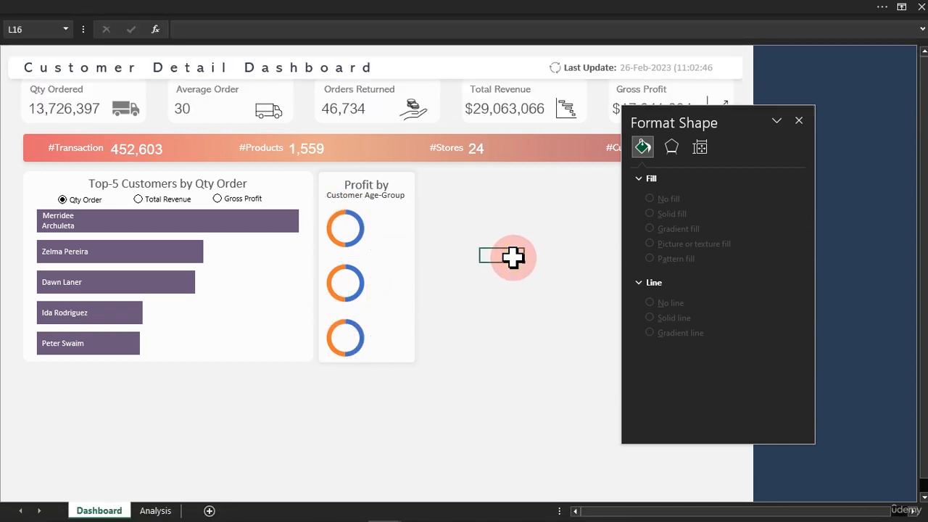
- Change the middle doughnut chart's data range to the 31-50 row, AH20:AJ20 on the Analysis sheet
left_click(360, 278)
right_click(361, 276)
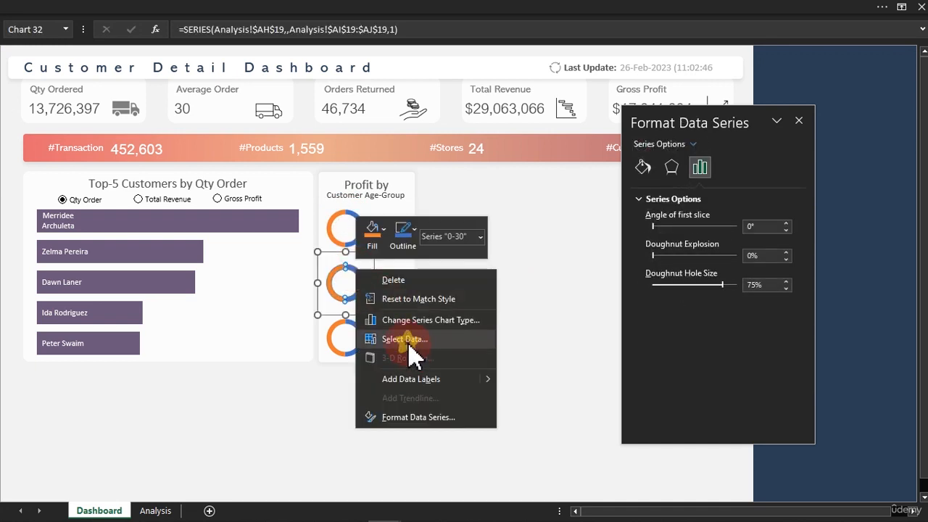
left_click(406, 341)
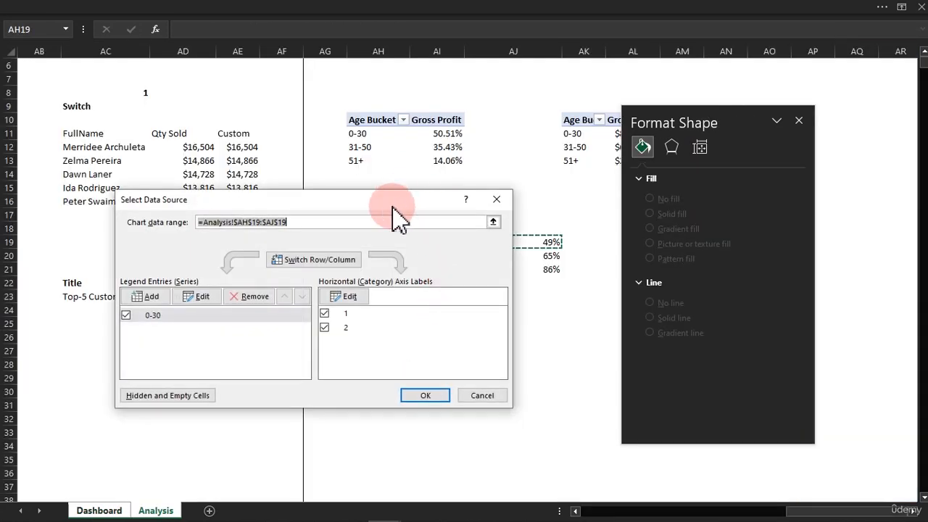
left_click_drag(393, 206, 385, 326)
left_click(397, 254)
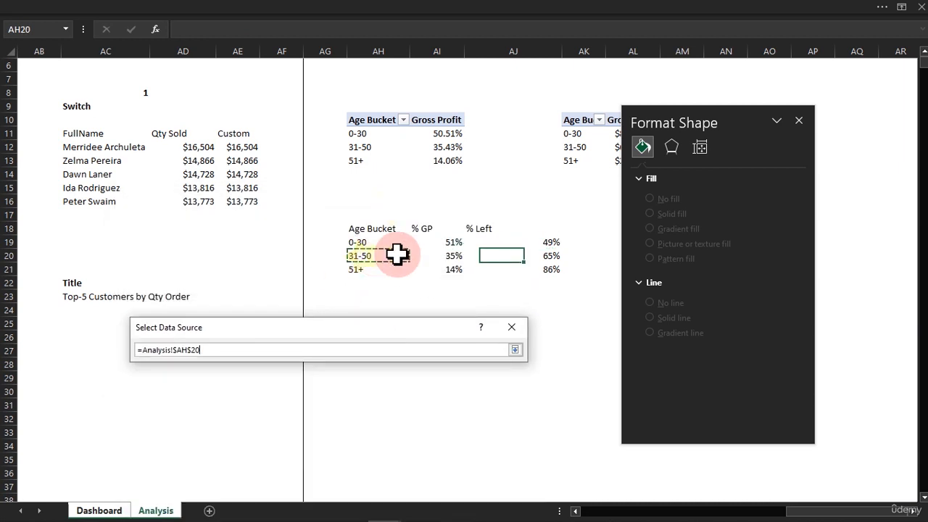
left_click_drag(397, 254, 562, 257)
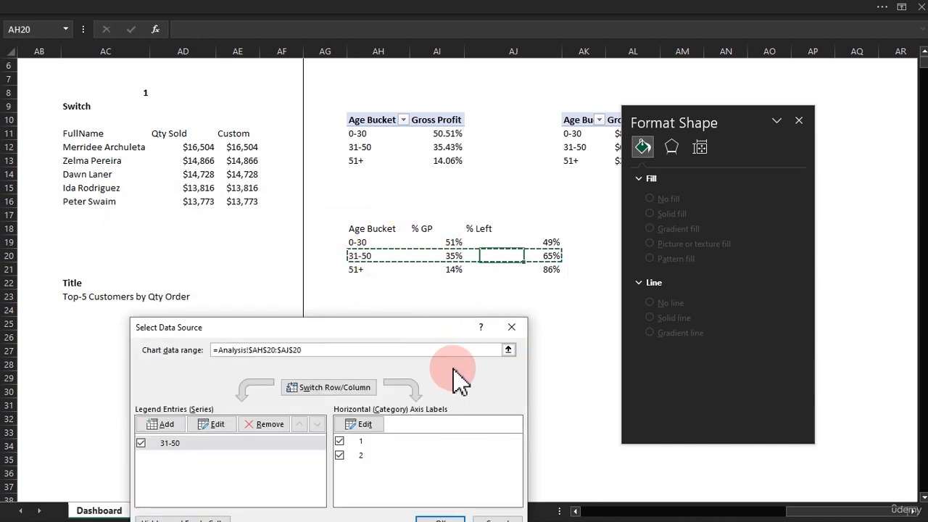
left_click(440, 519)
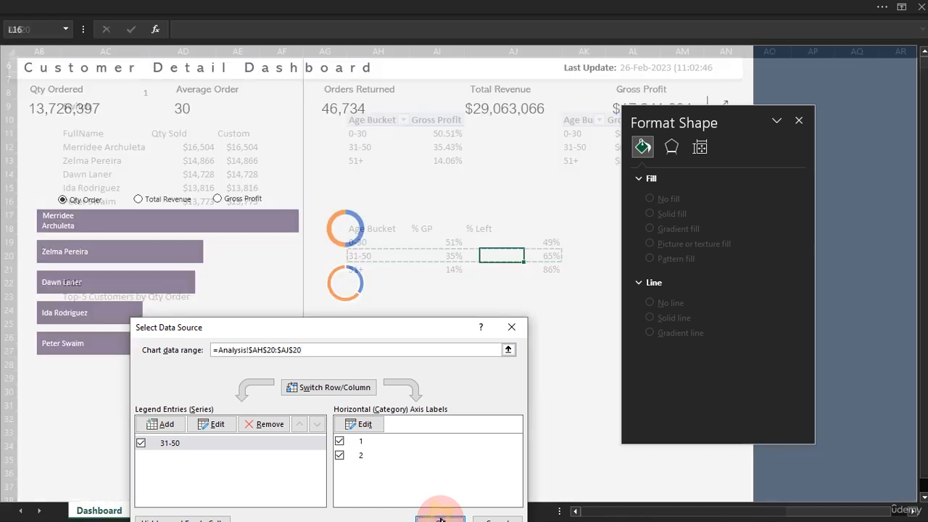
- Change the bottom doughnut chart's data range to the 51+ row, AH21:AJ21 on the Analysis sheet
left_click(357, 289)
left_click(352, 331)
right_click(357, 334)
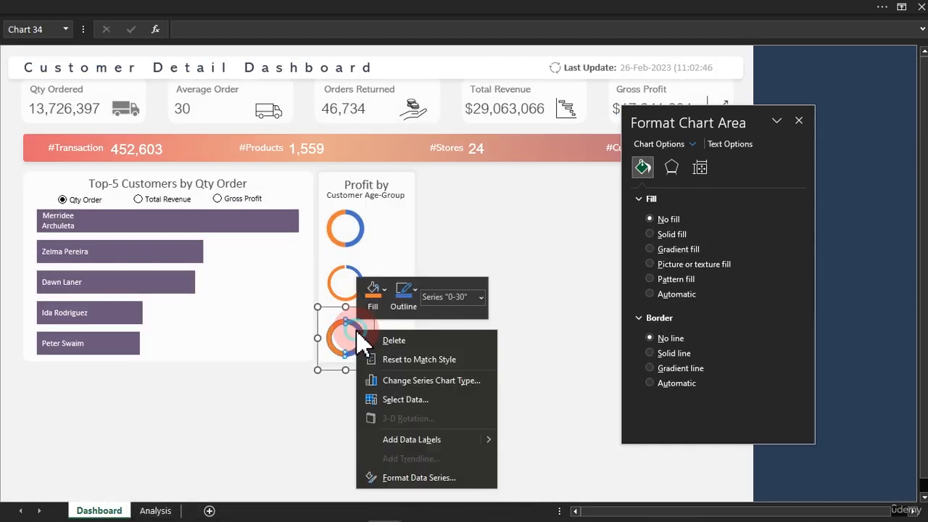
left_click(403, 400)
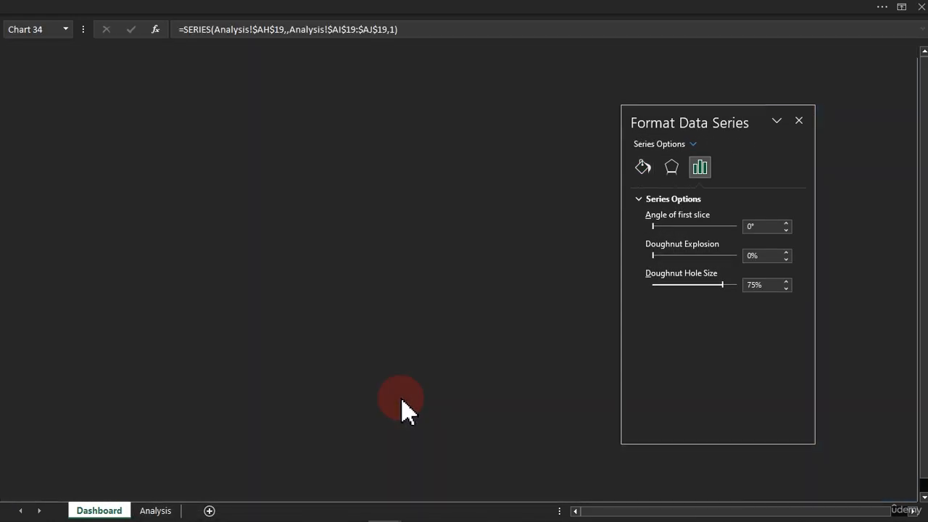
left_click_drag(357, 273, 492, 275)
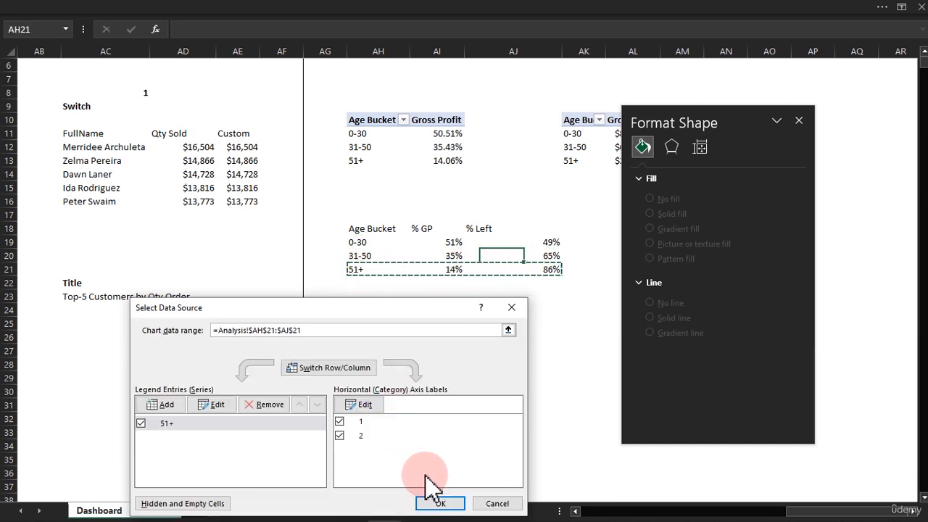
left_click(435, 502)
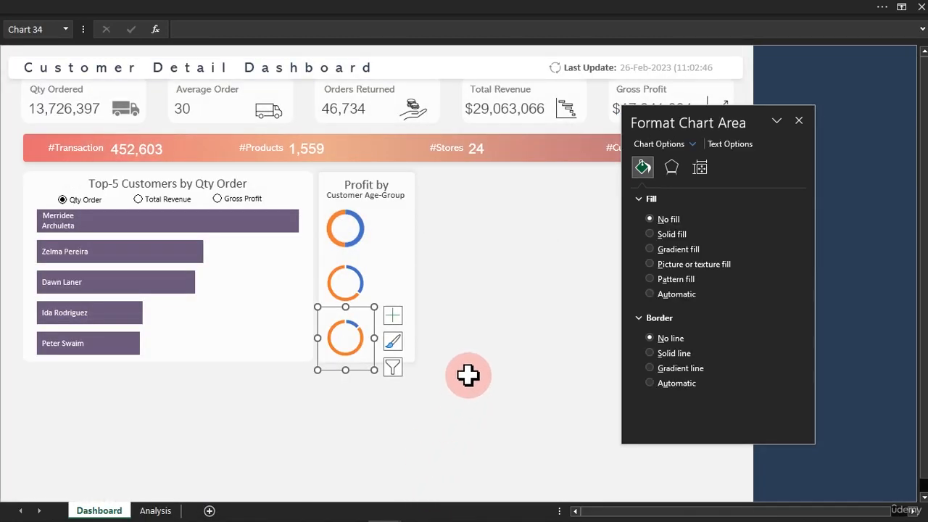
left_click(513, 310)
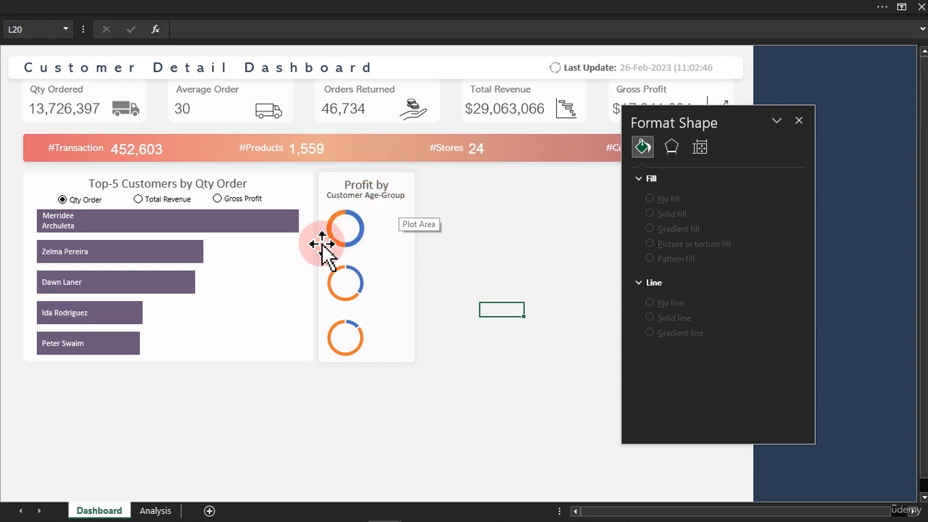
- Examine the % GP and % Left cells for each age bucket on the Analysis sheet, then return to the Dashboard sheet
left_click(156, 511)
left_click(428, 241)
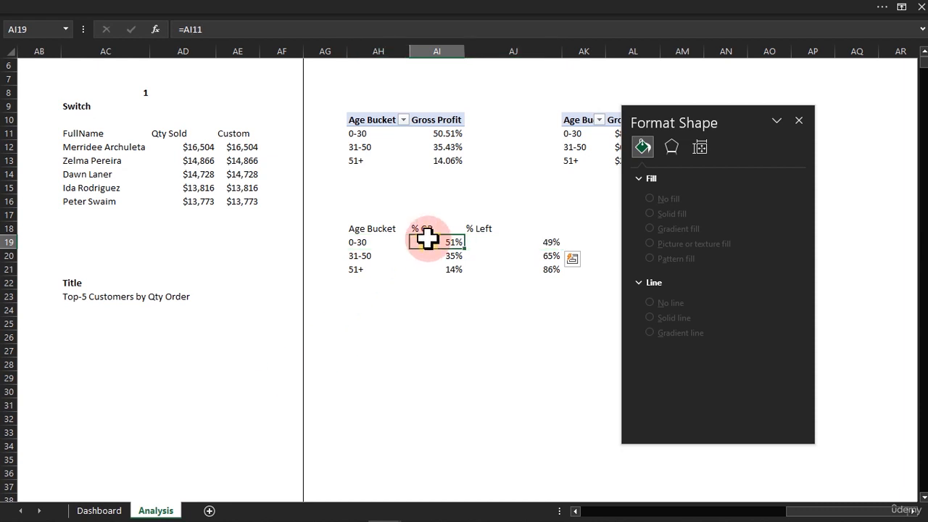
left_click_drag(546, 244, 545, 266)
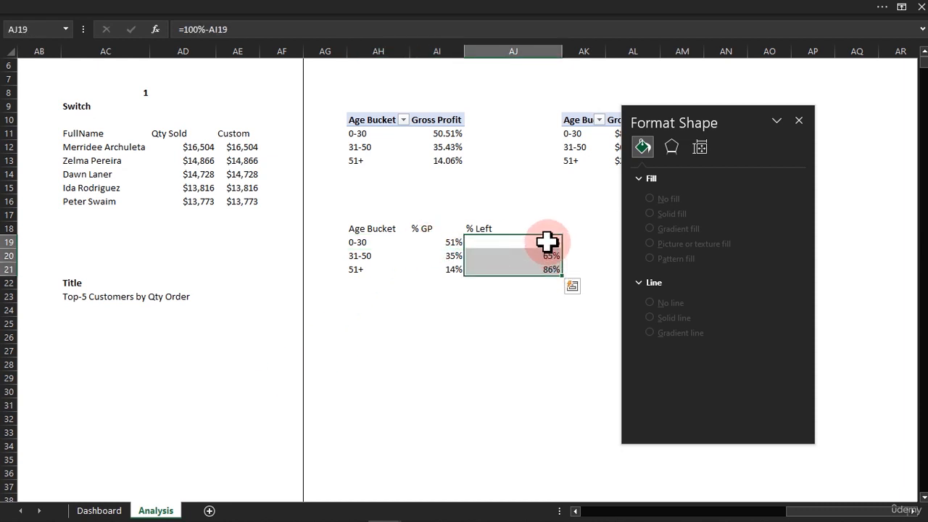
left_click(450, 243)
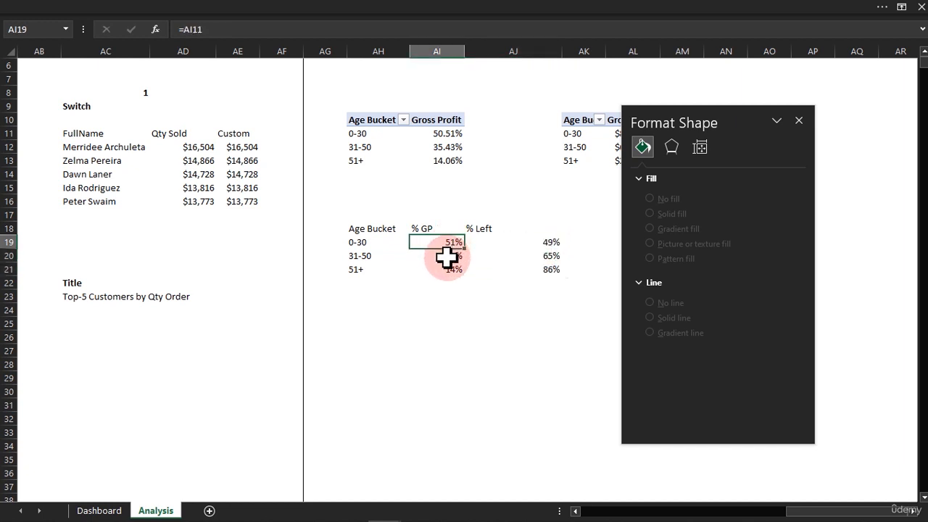
left_click(446, 259)
left_click(453, 256)
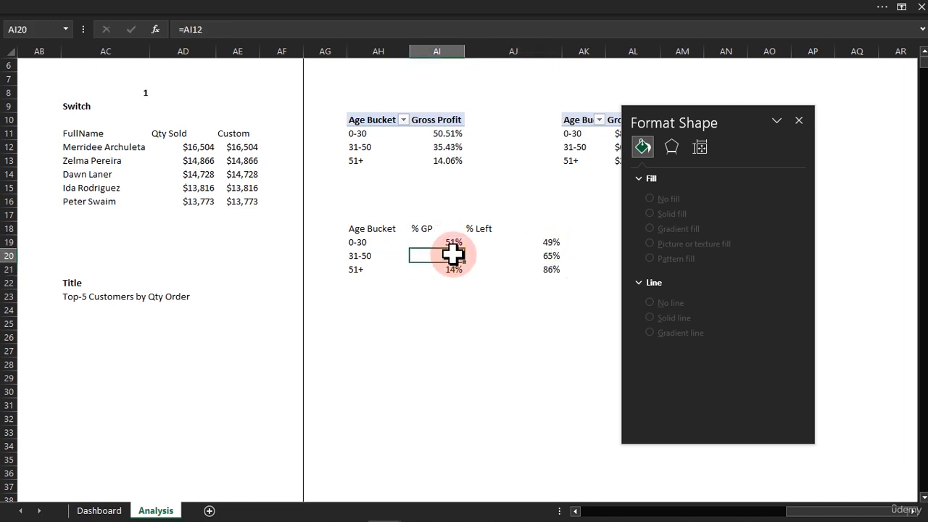
left_click(447, 242)
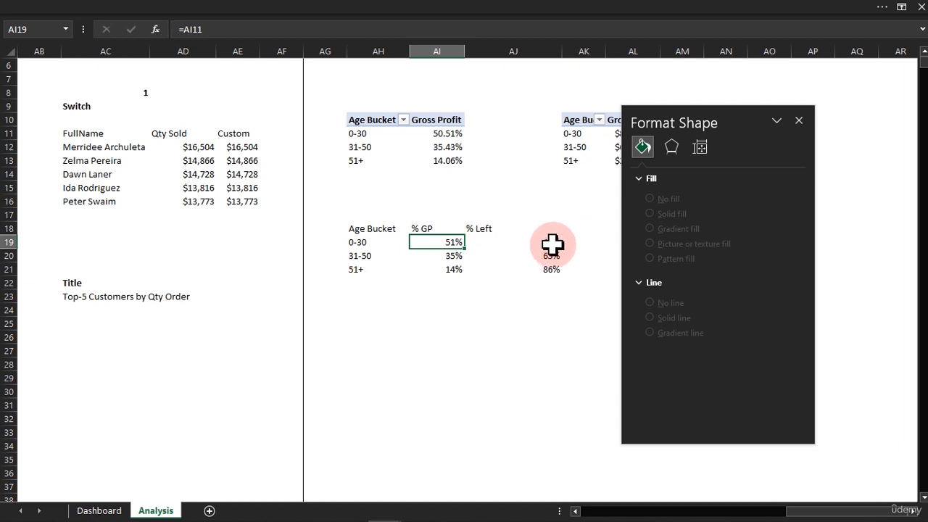
left_click(98, 510)
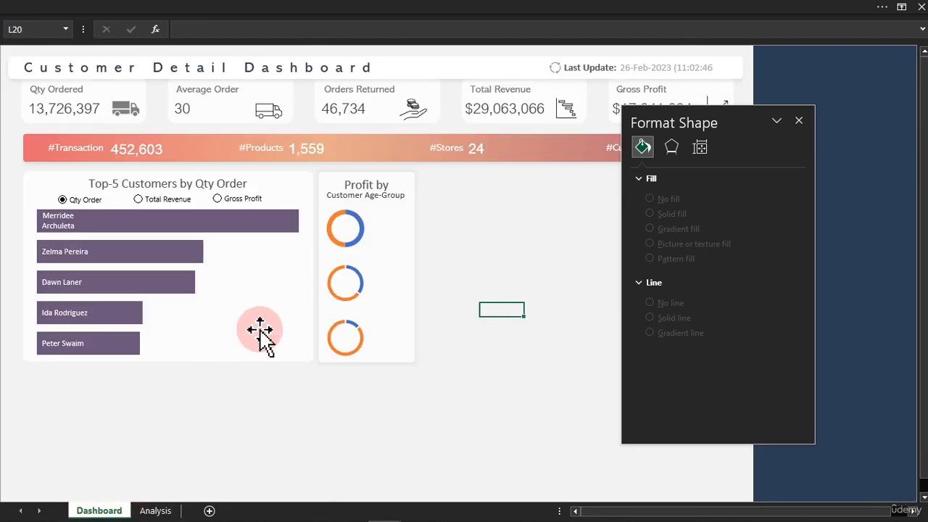
- Fill the orange % Left slice of the top doughnut chart with light grey
left_click(334, 221)
left_click(332, 217)
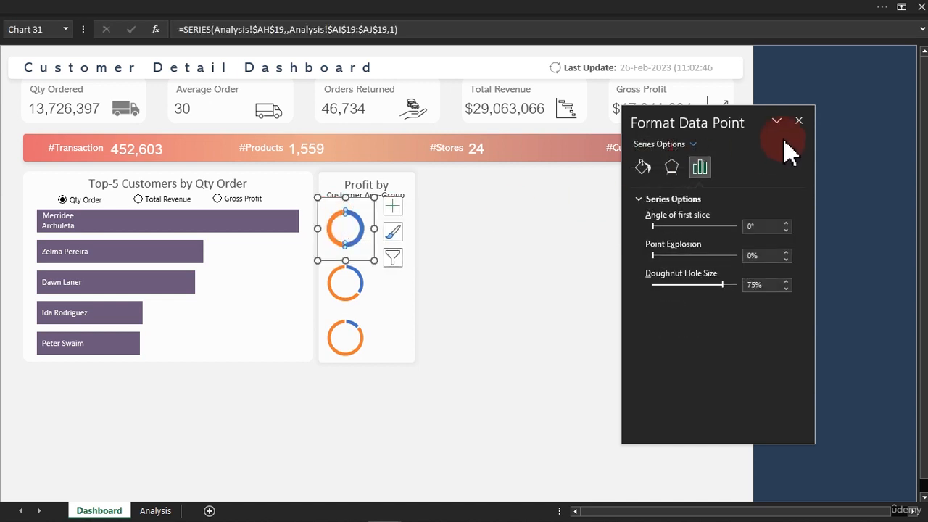
left_click(647, 166)
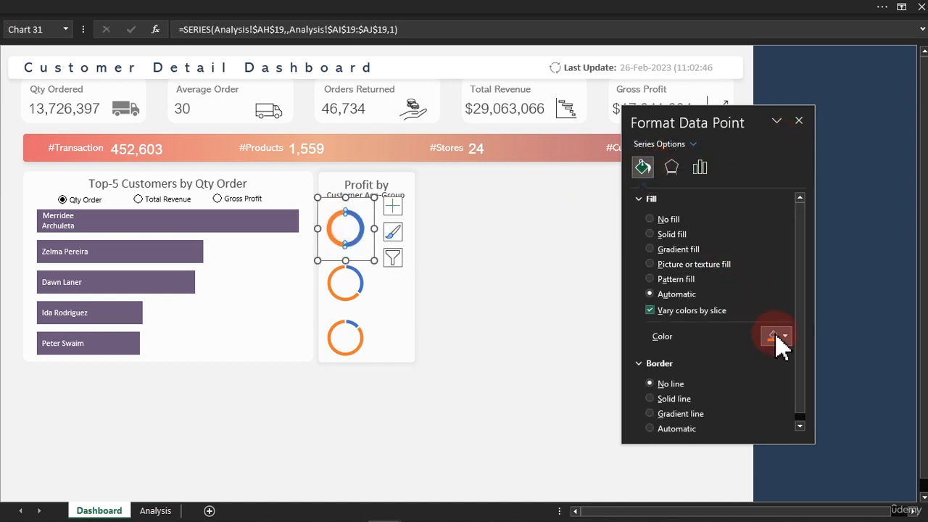
left_click(777, 337)
left_click(767, 198)
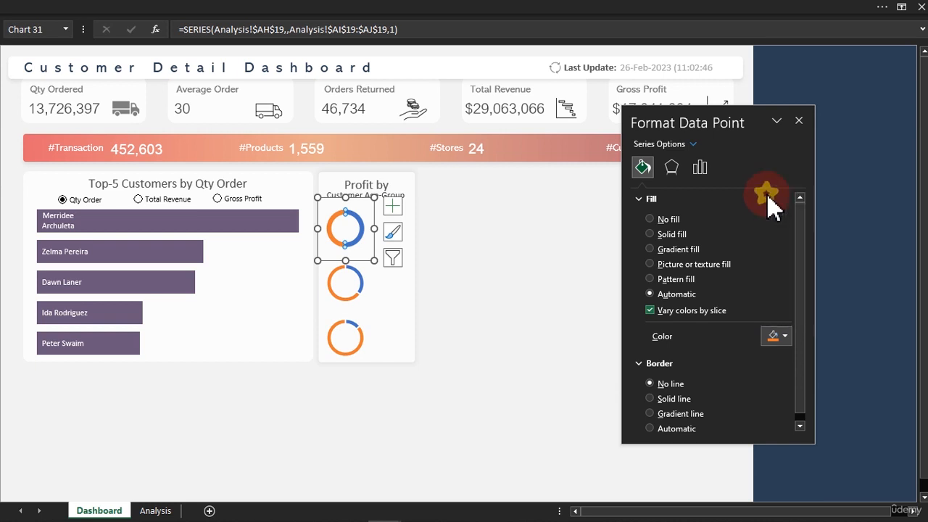
- Remove the border from the middle doughnut chart's series and fill its orange % Left slice with light grey
left_click(357, 278)
left_click(644, 170)
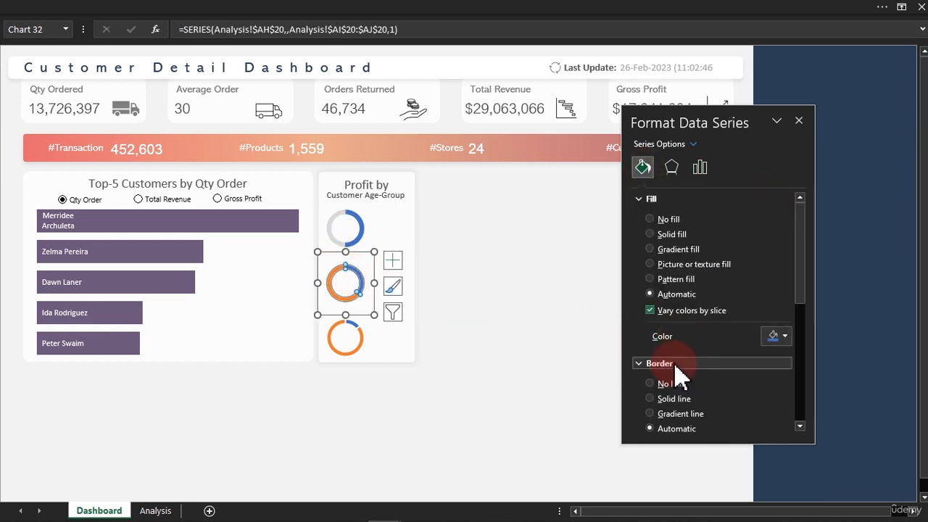
left_click(650, 384)
left_click(333, 299)
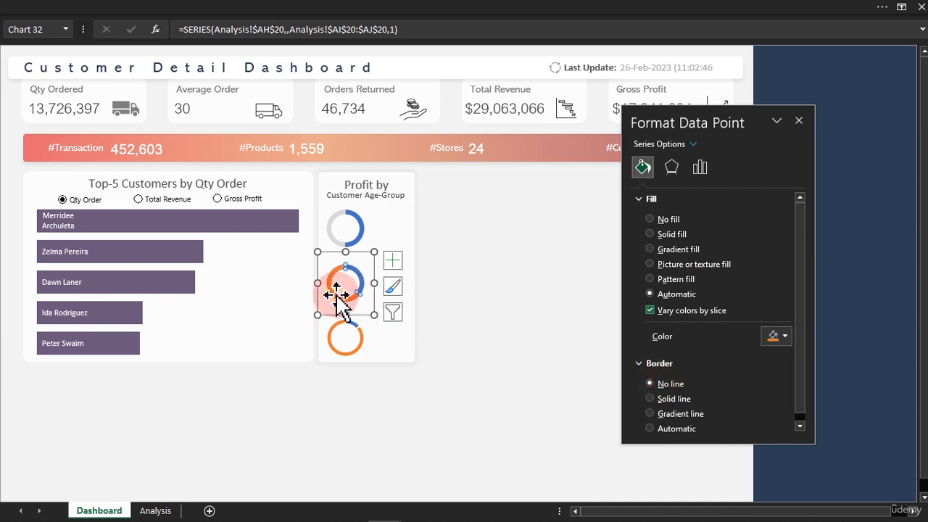
left_click(780, 336)
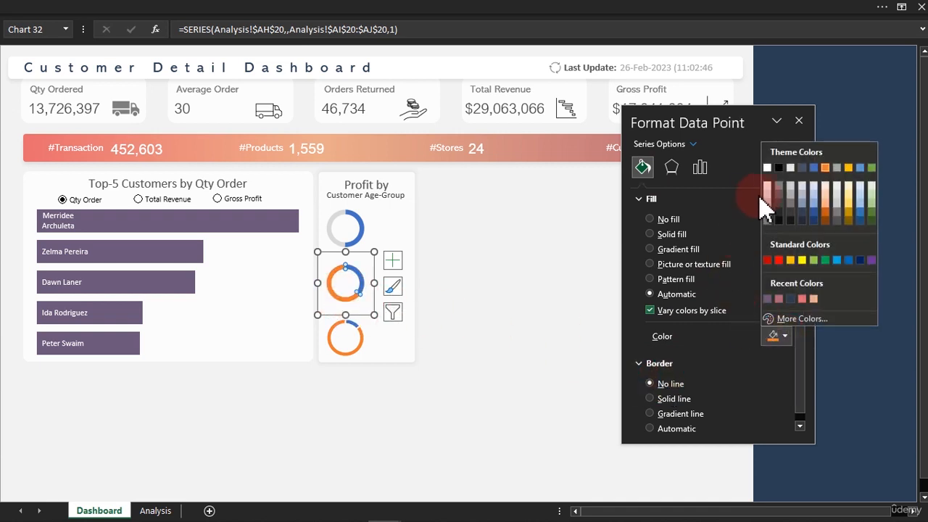
left_click(768, 196)
- Remove the border from the bottom doughnut chart's orange % Left slice and fill it with light grey
left_click(368, 351)
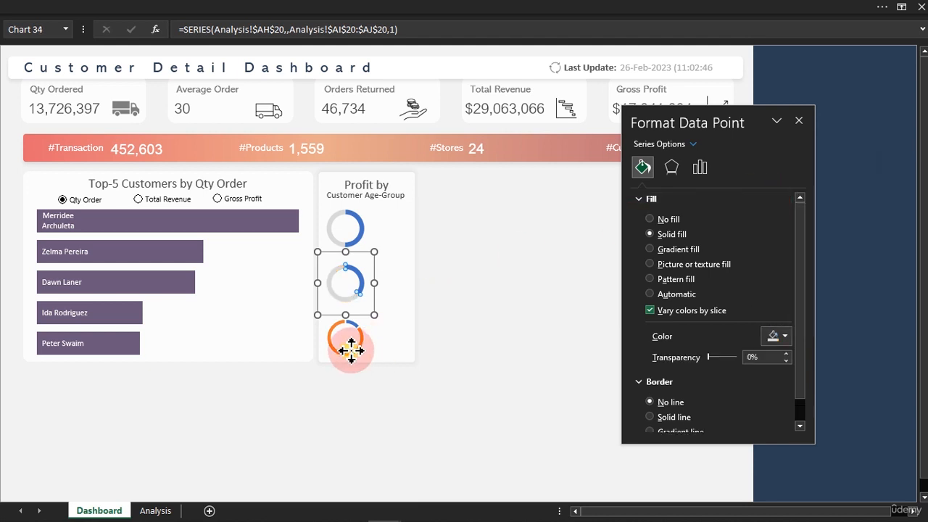
left_click(352, 355)
left_click(353, 356)
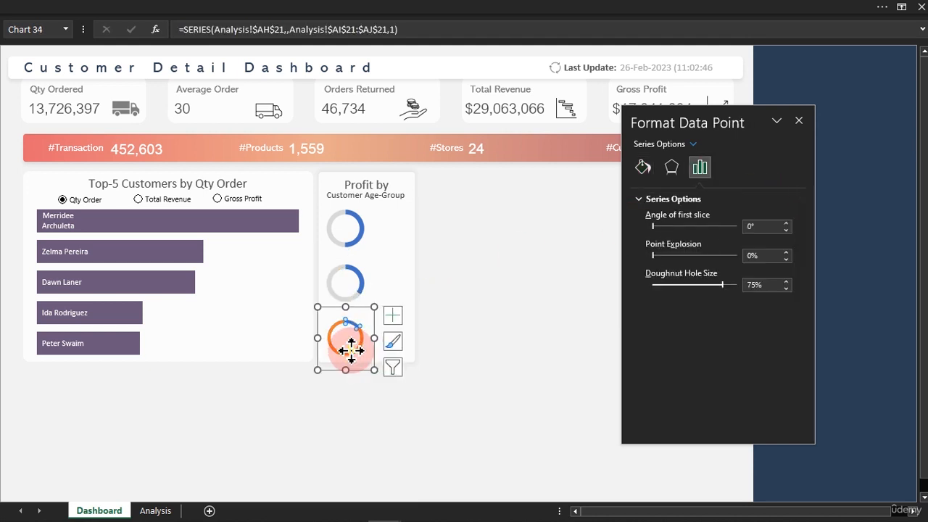
left_click(643, 167)
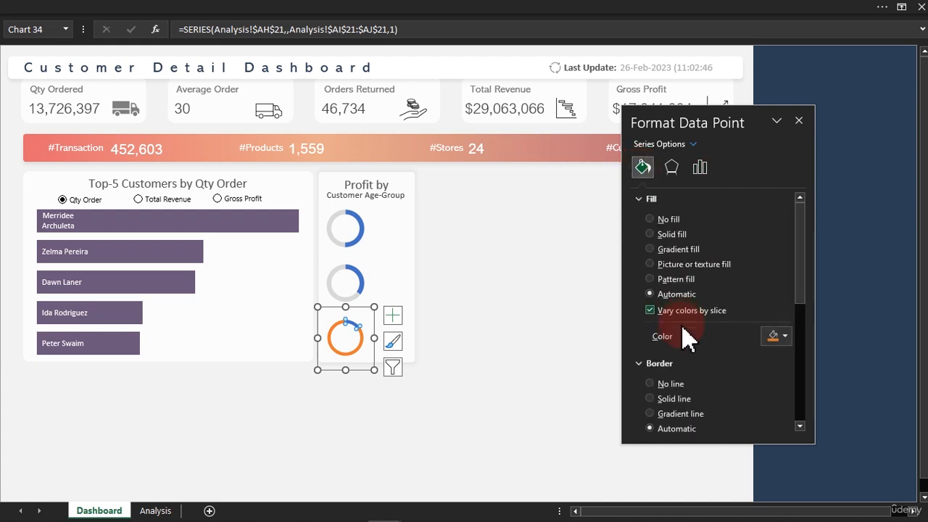
left_click(671, 384)
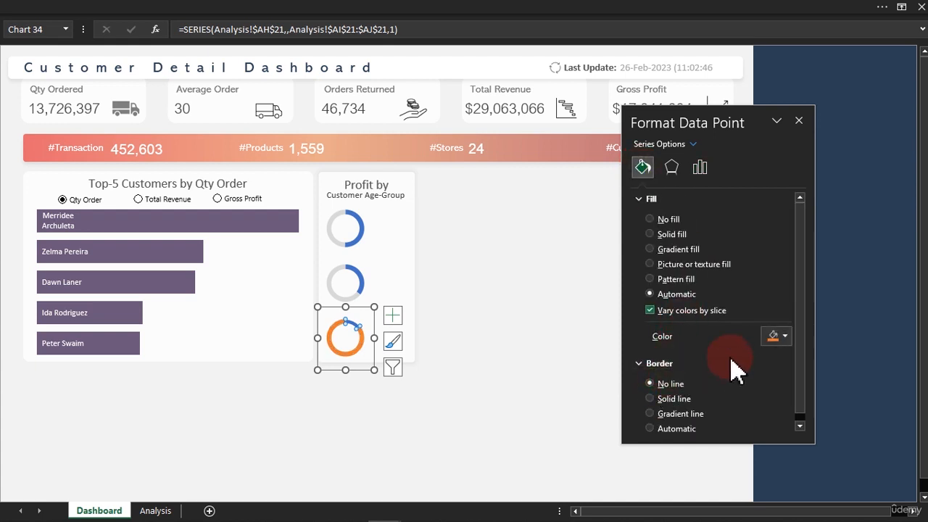
left_click(782, 341)
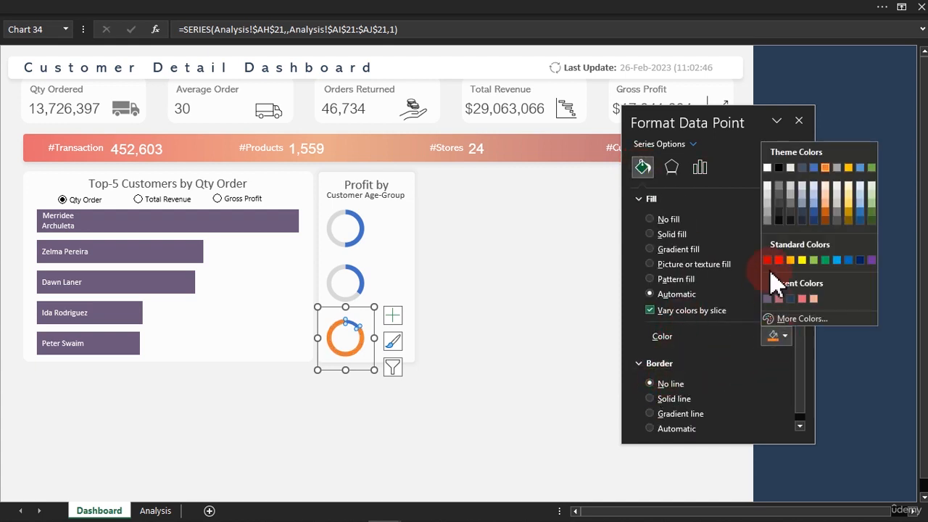
left_click(775, 206)
left_click(451, 335)
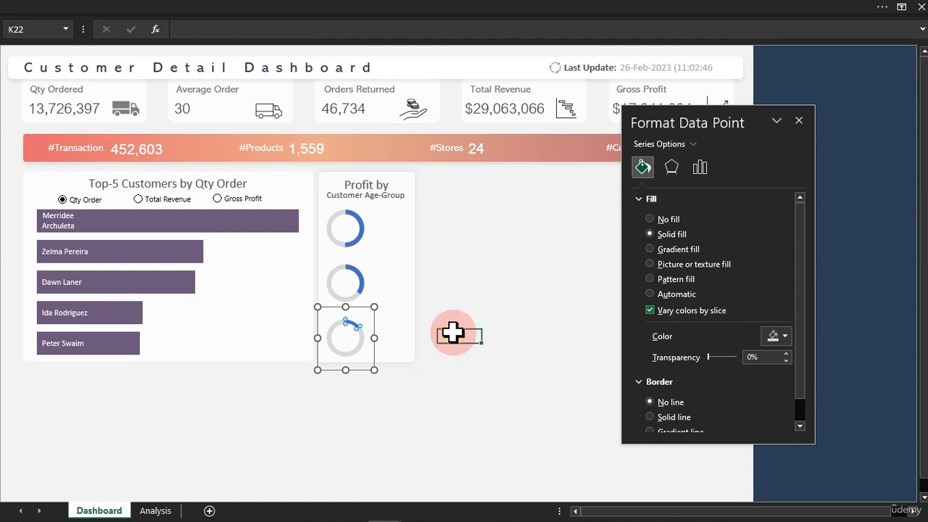
- Set the border of the bottom doughnut chart's whole data series to no line
left_click(355, 331)
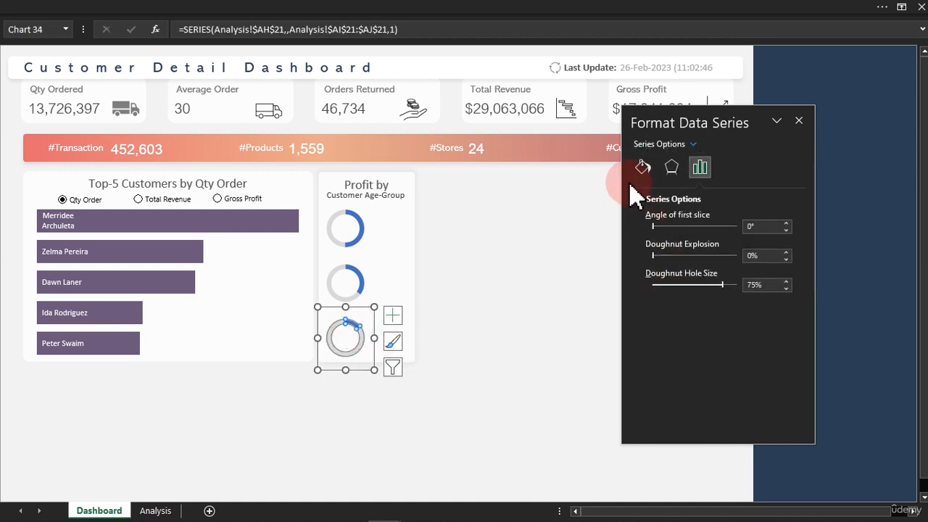
left_click(641, 168)
left_click(670, 385)
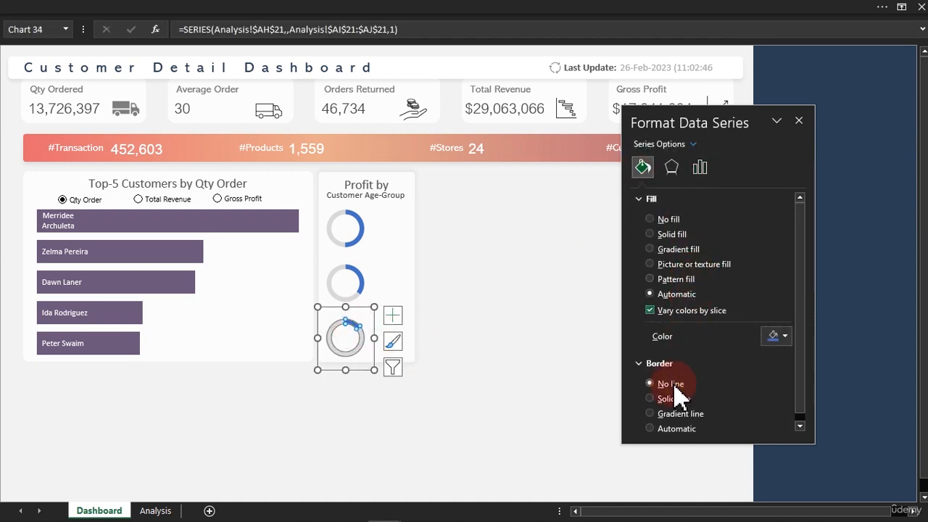
left_click(546, 337)
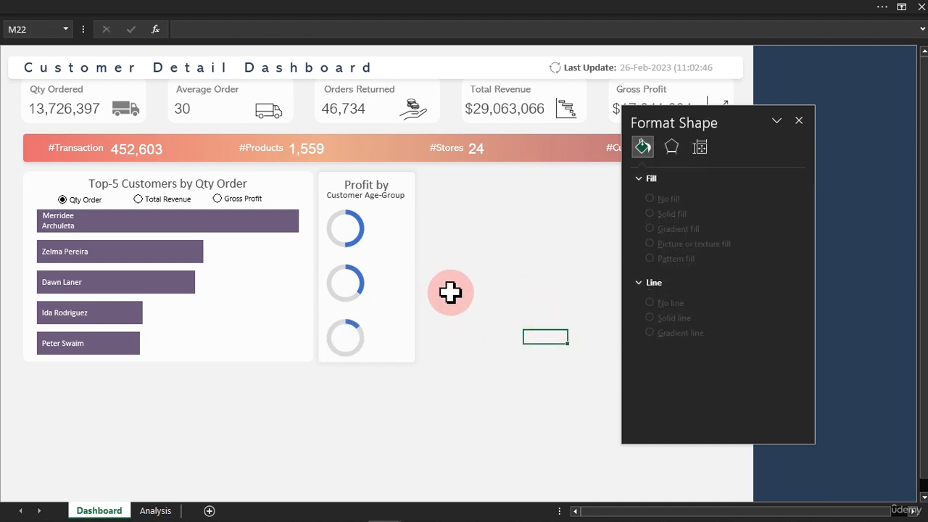
- Fill the blue % GP slice of the top doughnut chart with the recently used coral red
left_click(356, 231)
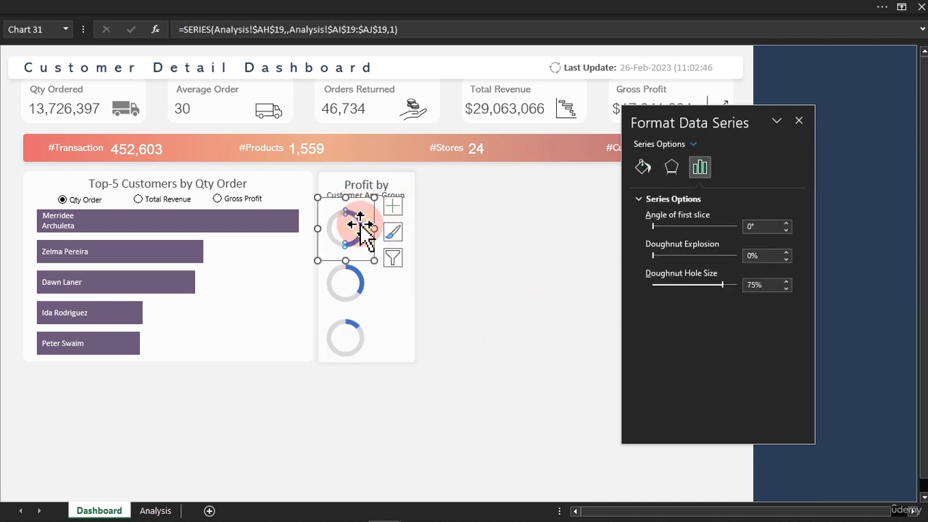
left_click(639, 168)
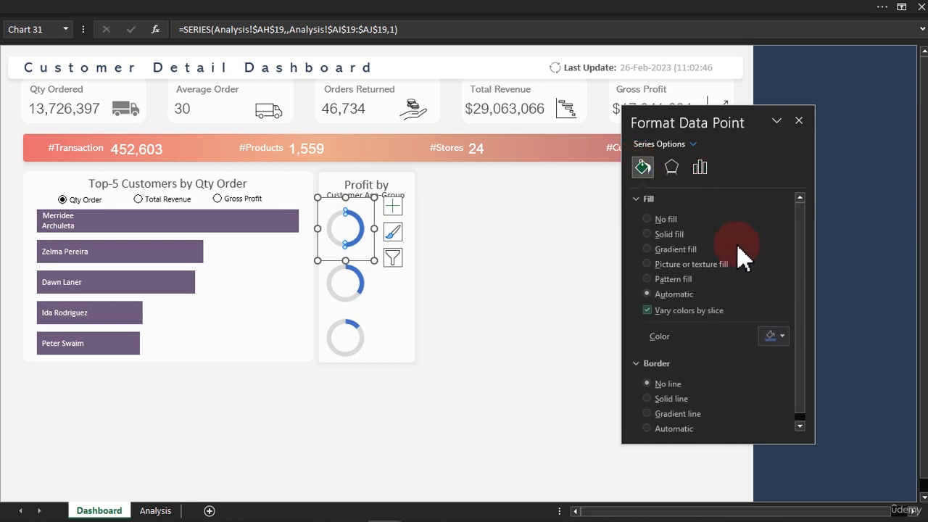
left_click(785, 337)
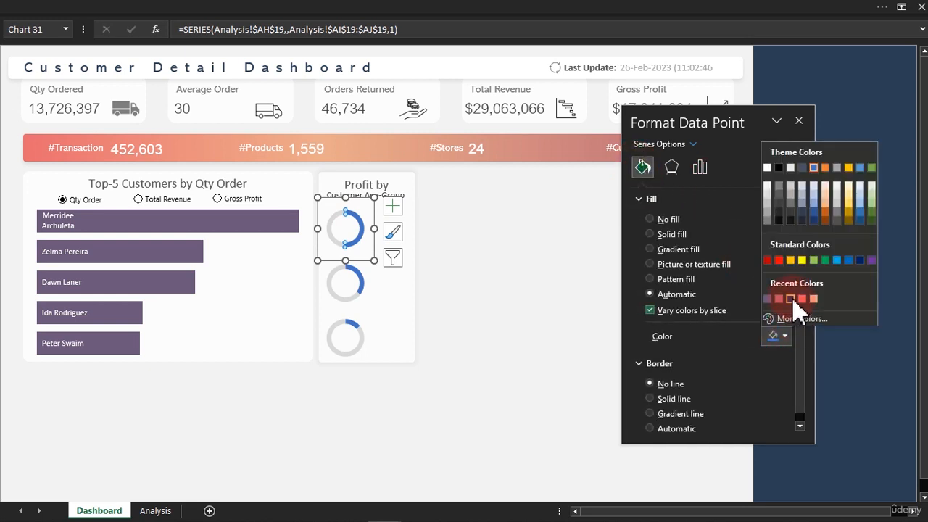
left_click(802, 300)
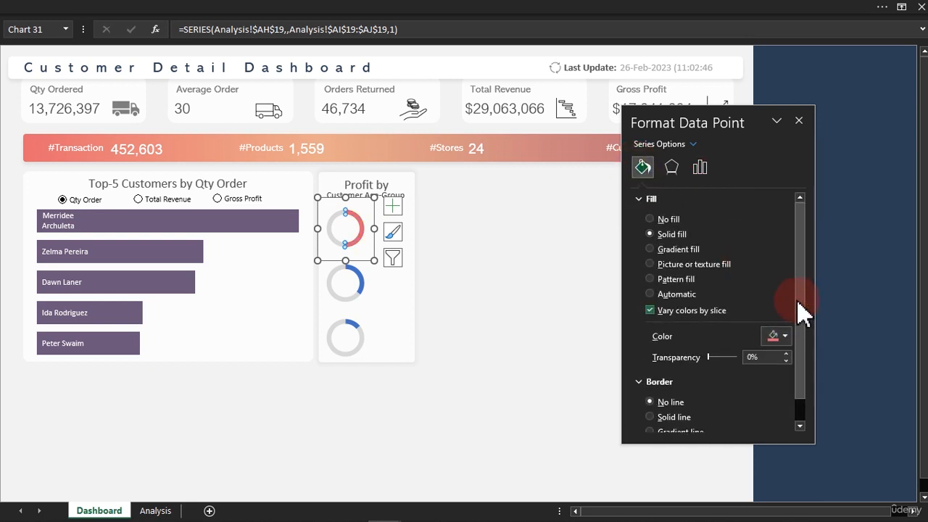
left_click(508, 282)
- Fill the blue % GP slice of the middle doughnut chart with the recently used dark navy blue
left_click(362, 277)
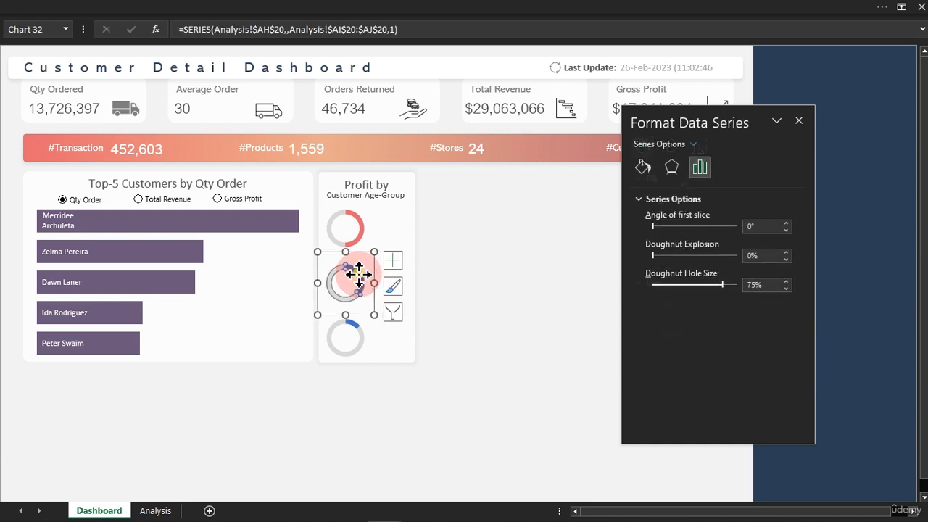
left_click(637, 168)
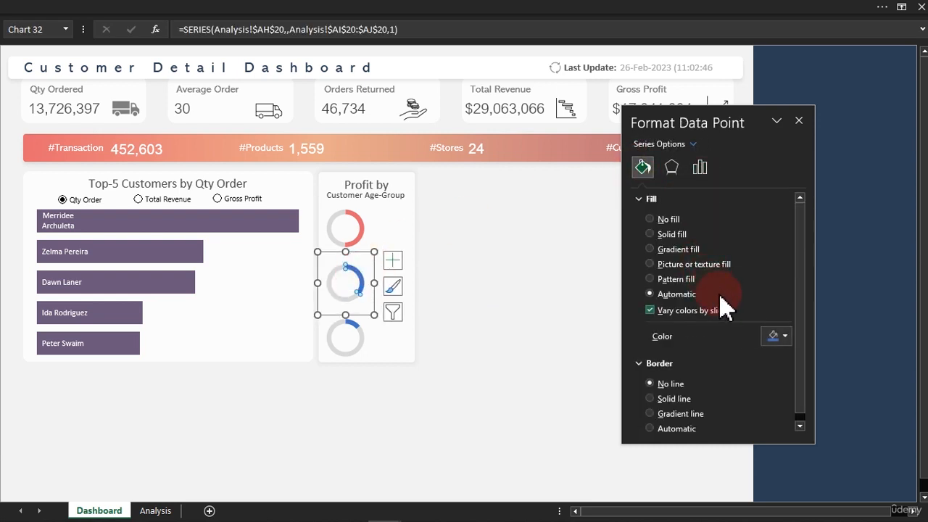
left_click(778, 336)
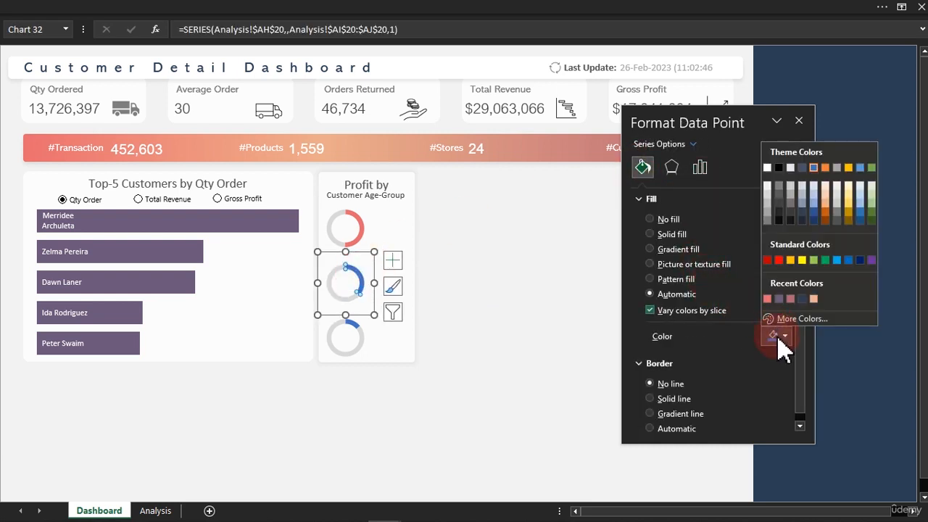
left_click(802, 300)
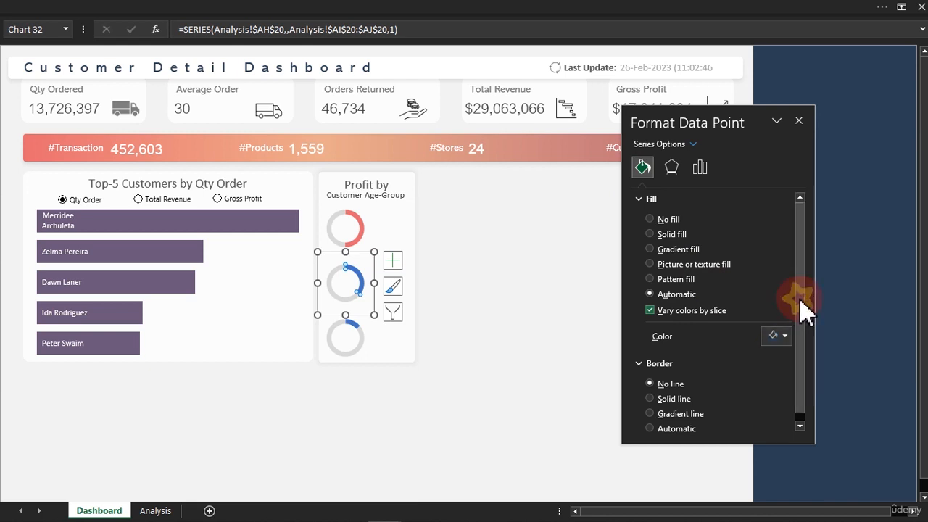
- Fill the blue % GP slice of the bottom doughnut chart with the recently used dusty rose
left_click(361, 332)
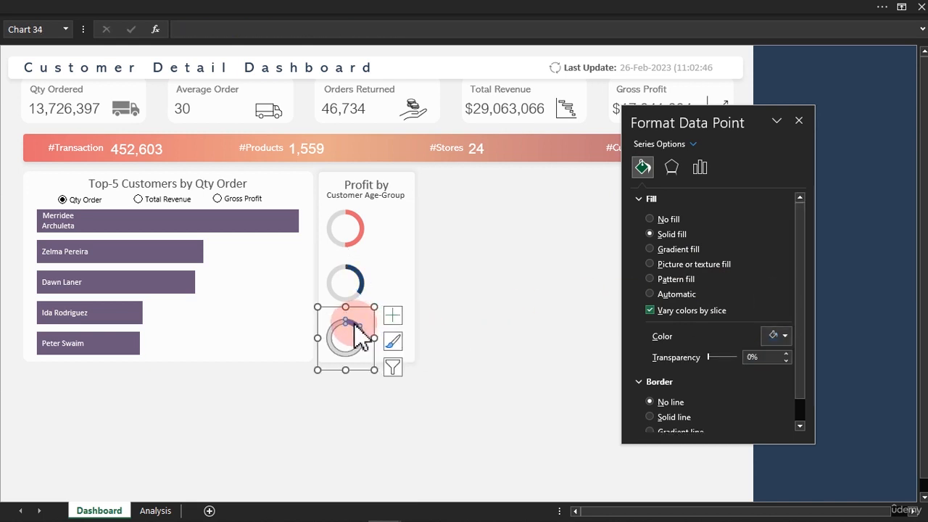
left_click(354, 324)
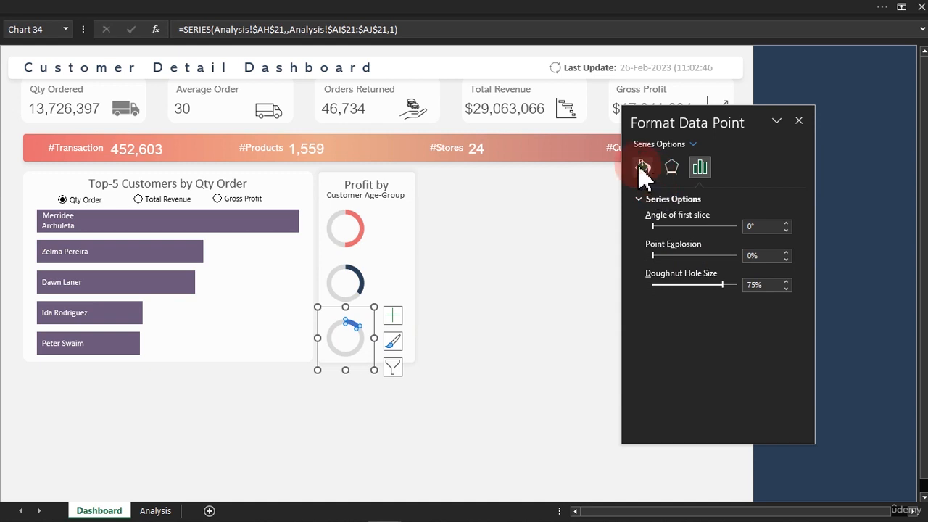
left_click(642, 167)
left_click(780, 335)
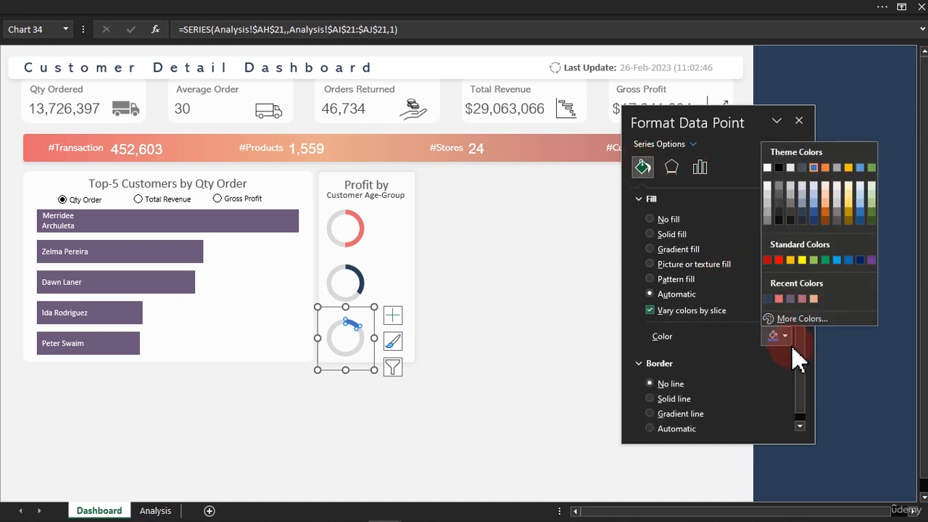
left_click(803, 300)
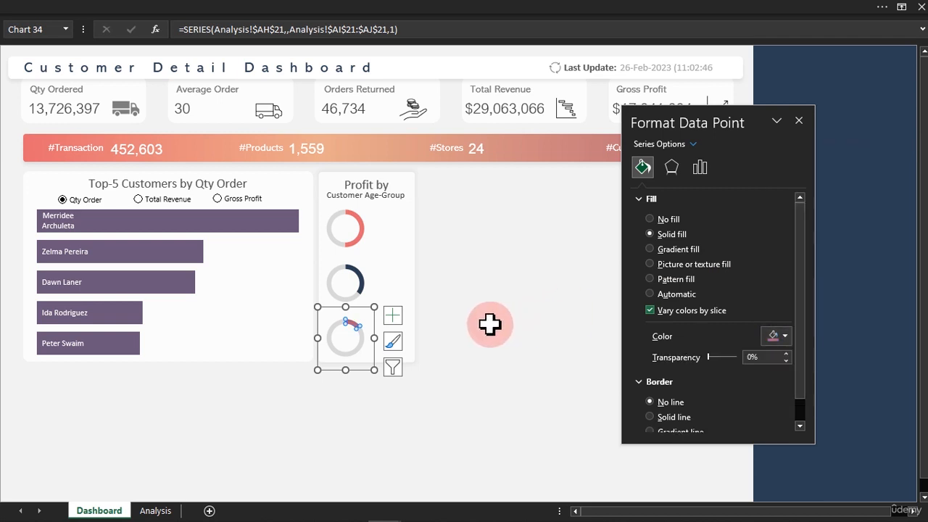
left_click(468, 324)
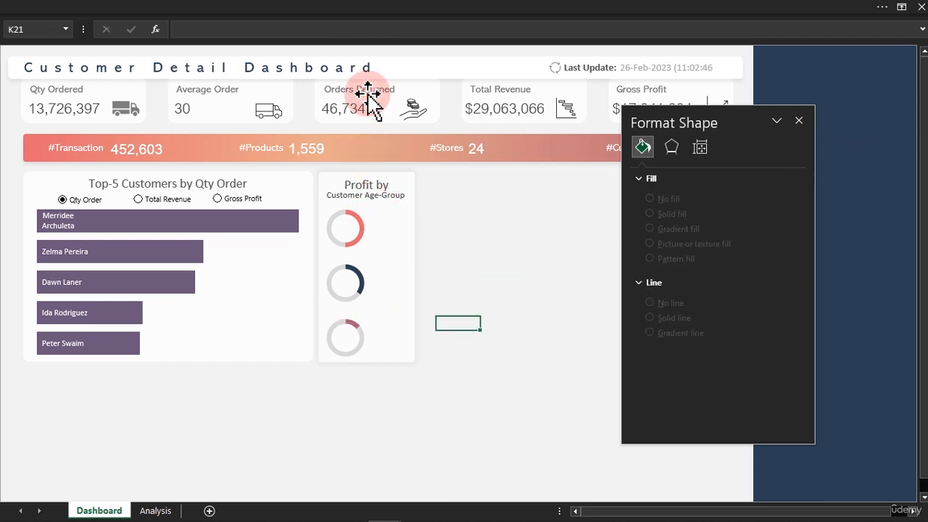
- Copy the Orders Returned value text box, shrink it to fit inside the top doughnut chart, and centre its text
left_click(330, 110)
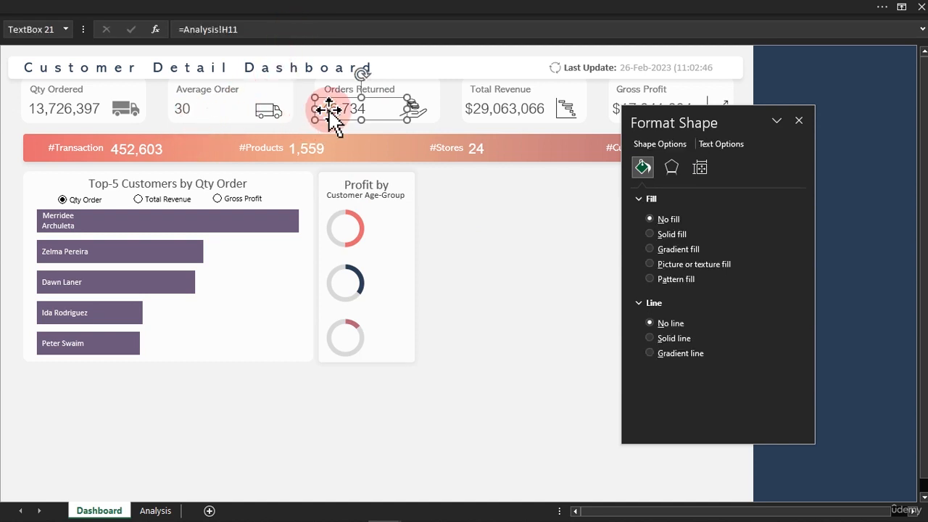
left_click_drag(329, 111, 455, 267)
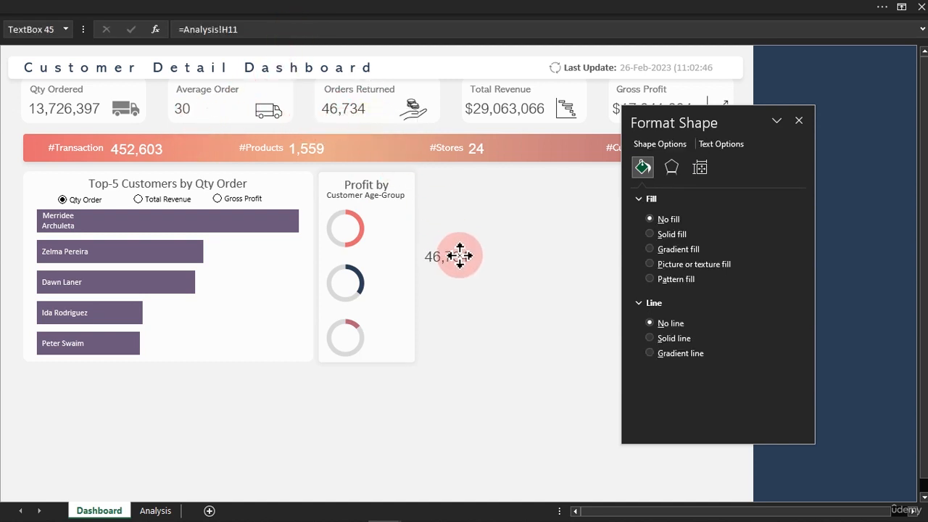
left_click_drag(530, 266, 460, 269)
left_click_drag(458, 303, 350, 275)
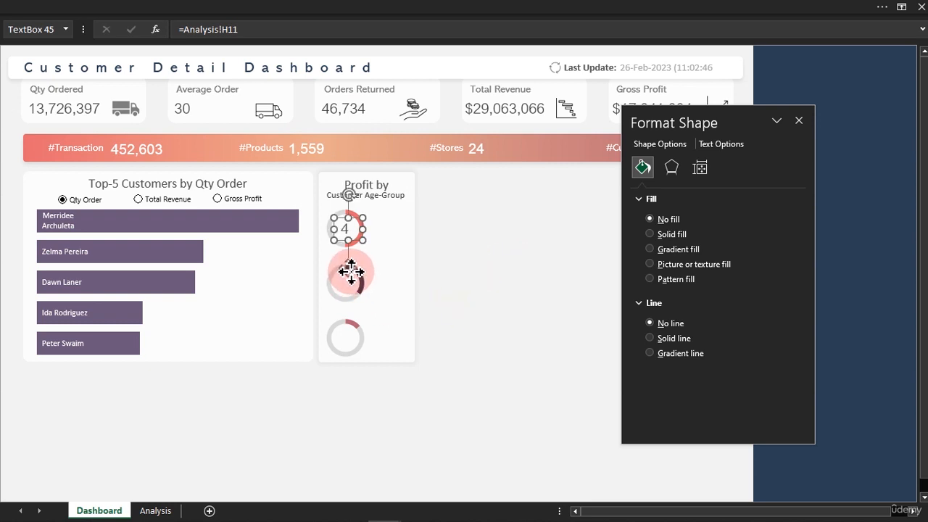
left_click(348, 272)
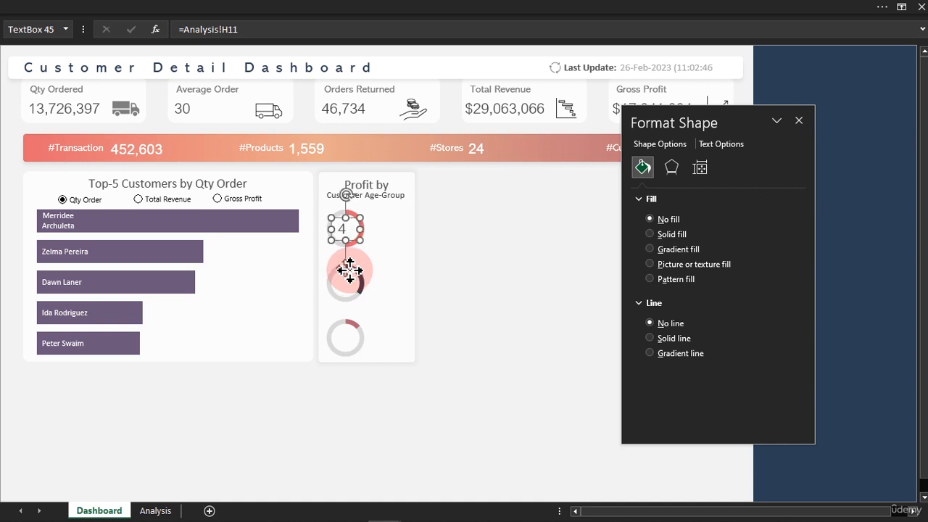
left_click(253, 9)
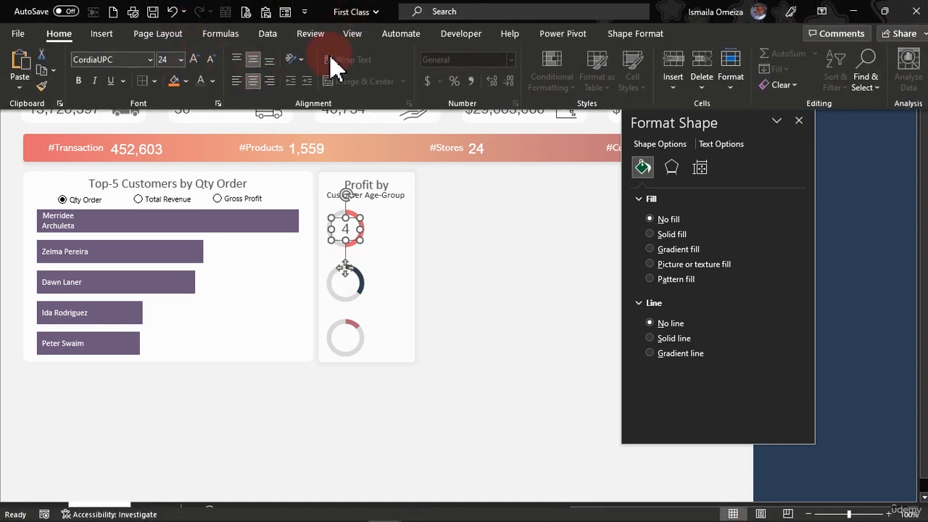
left_click(338, 160)
- Link the top doughnut's text box to the 0-30 % GP value in Analysis!AI19 and widen it around the ring's centre
left_click_drag(257, 33, 191, 32)
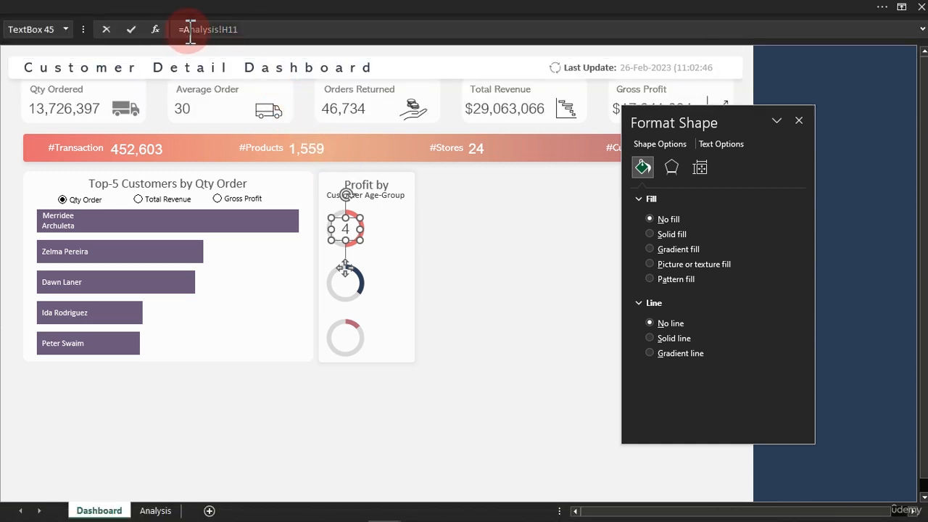
left_click(155, 510)
left_click(452, 245)
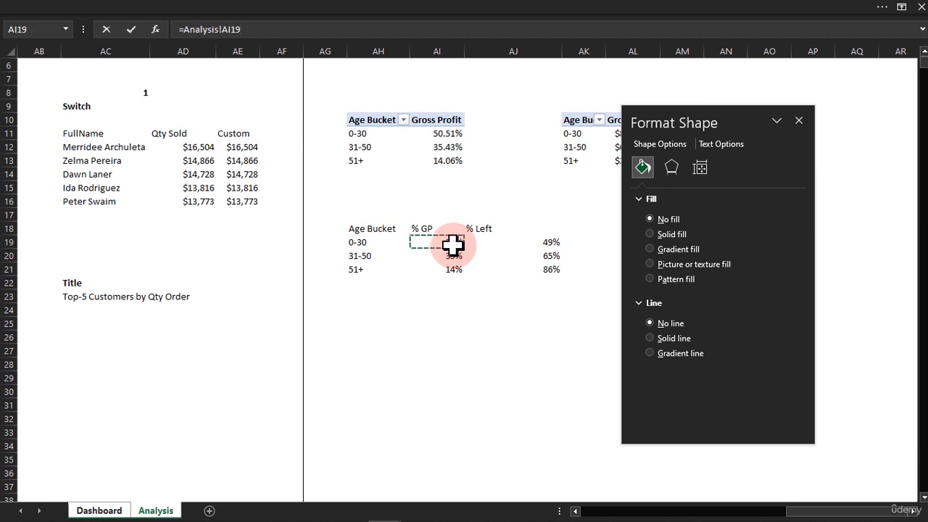
key("Return")
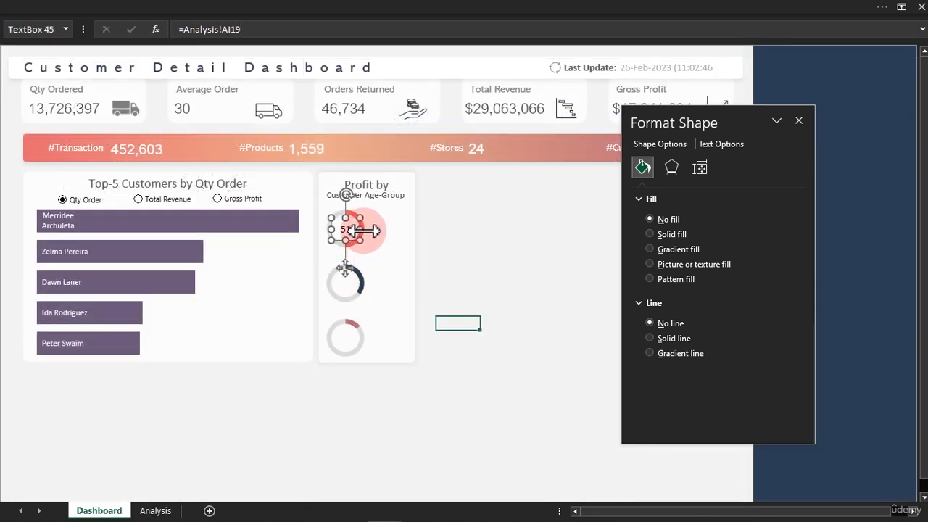
left_click_drag(360, 231, 329, 231)
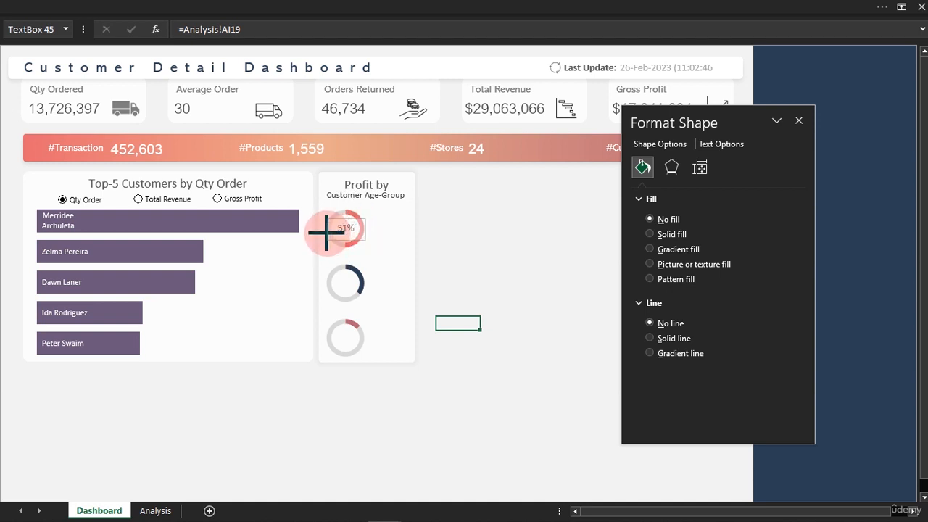
- Duplicate the top doughnut's percentage text box twice, centring one copy in the middle doughnut and one in the bottom doughnut
key("ctrl+d")
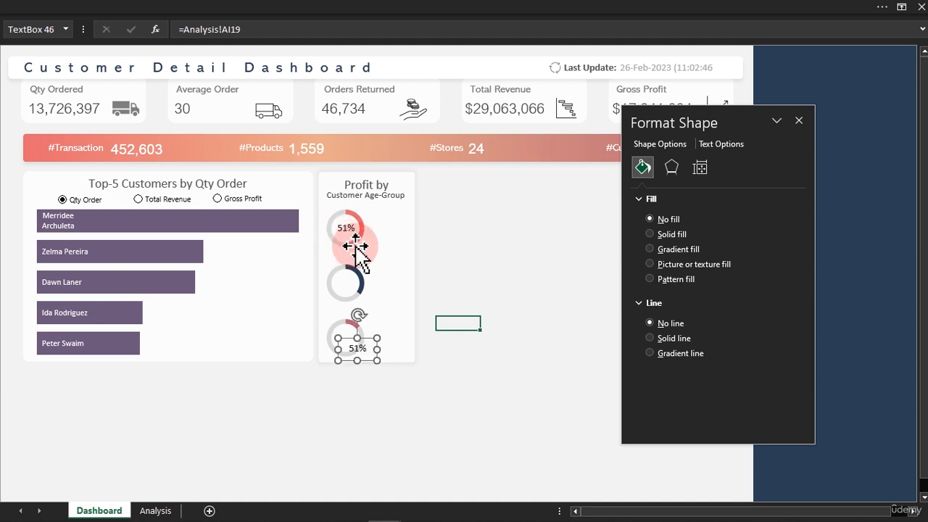
left_click_drag(369, 361, 360, 296)
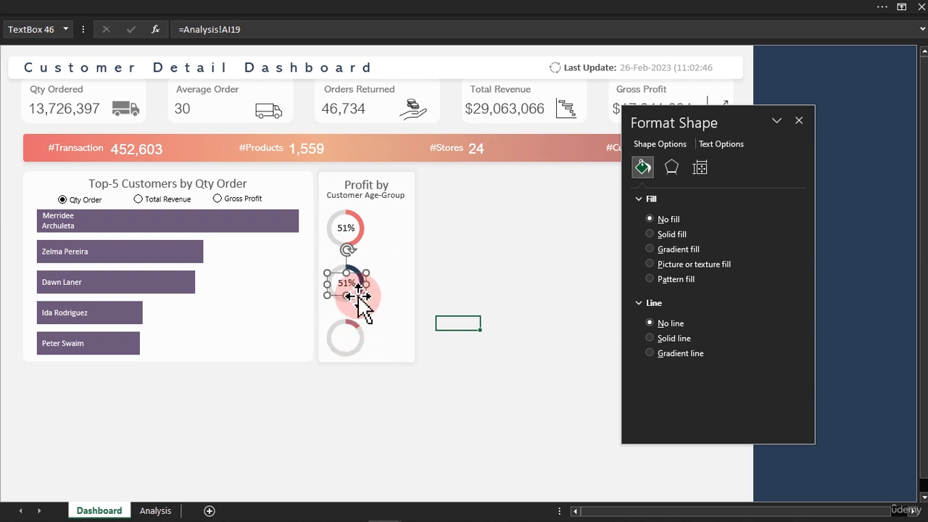
key("ctrl+d")
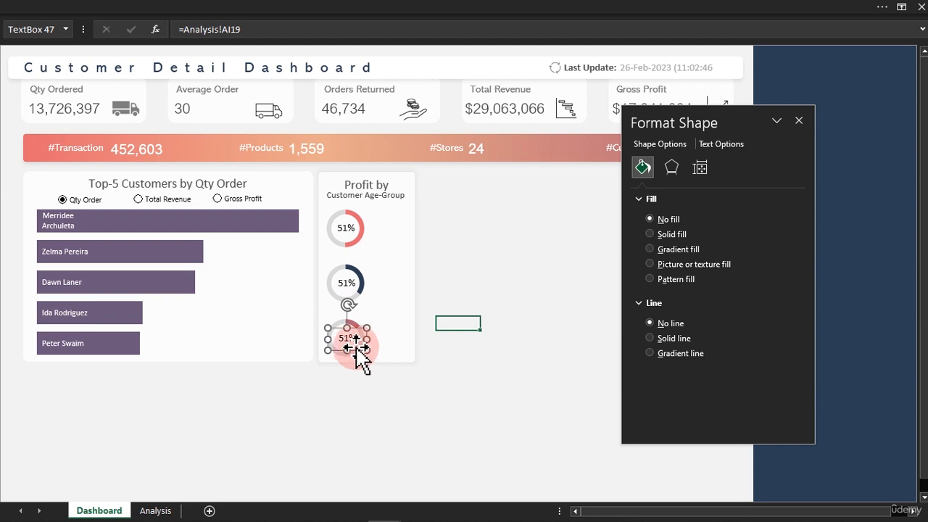
- Link the middle doughnut's text box to the 31-50 % GP value in Analysis!AI20
left_click(350, 286)
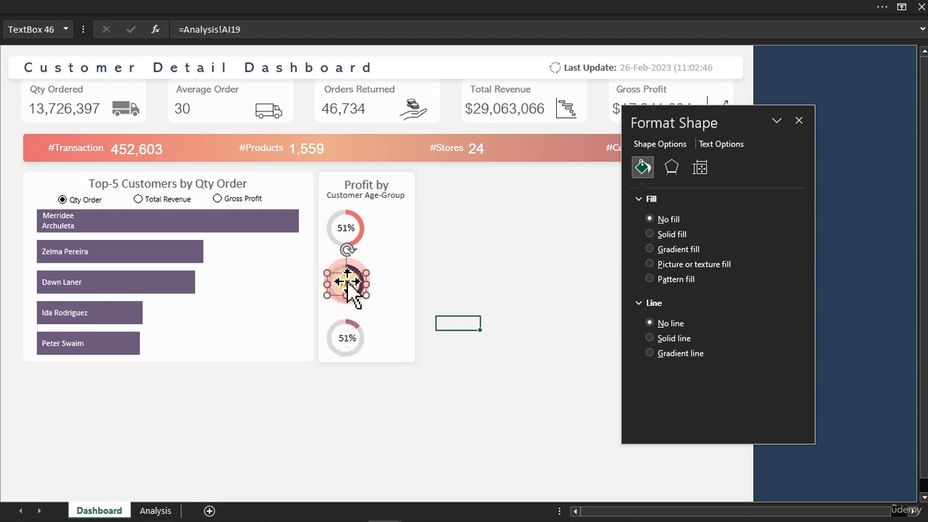
left_click_drag(227, 32, 195, 32)
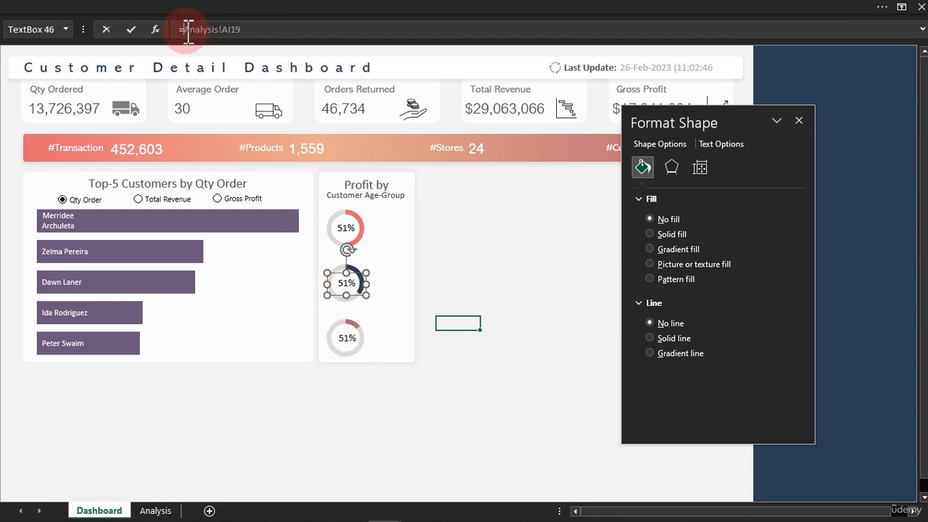
left_click(164, 504)
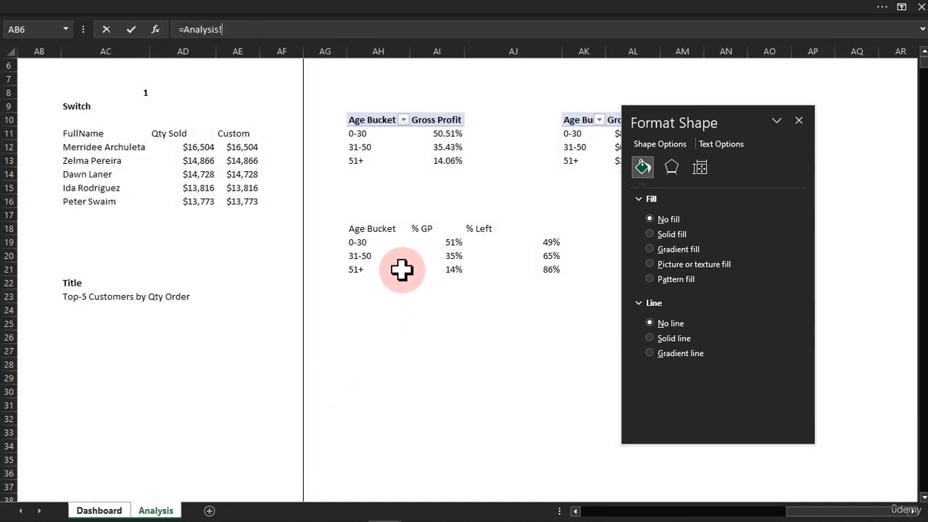
key("Return")
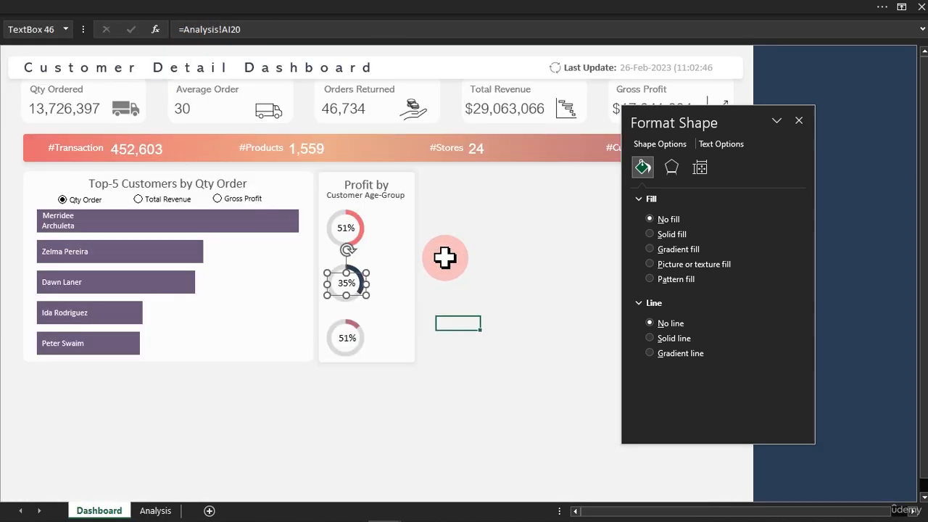
- Link the bottom doughnut's text box to the 51+ % GP value in Analysis!AI21
left_click(351, 336)
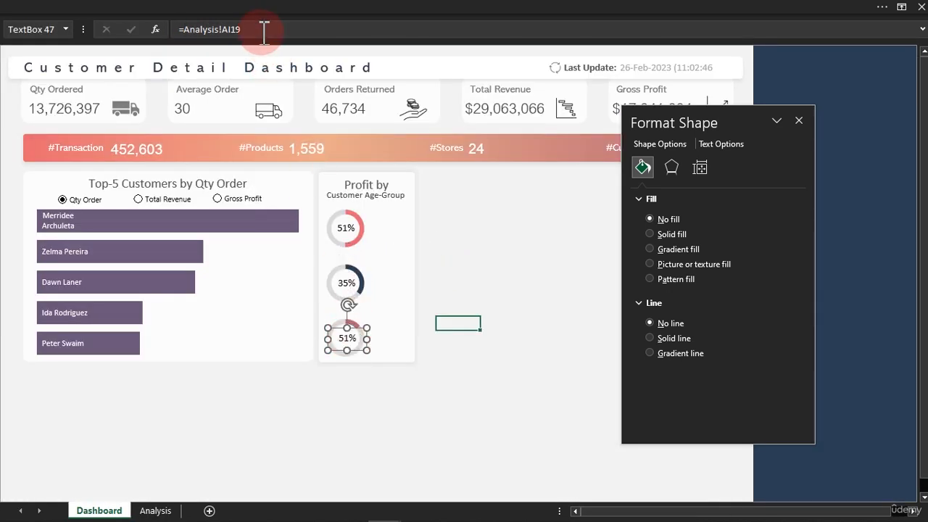
left_click(190, 29)
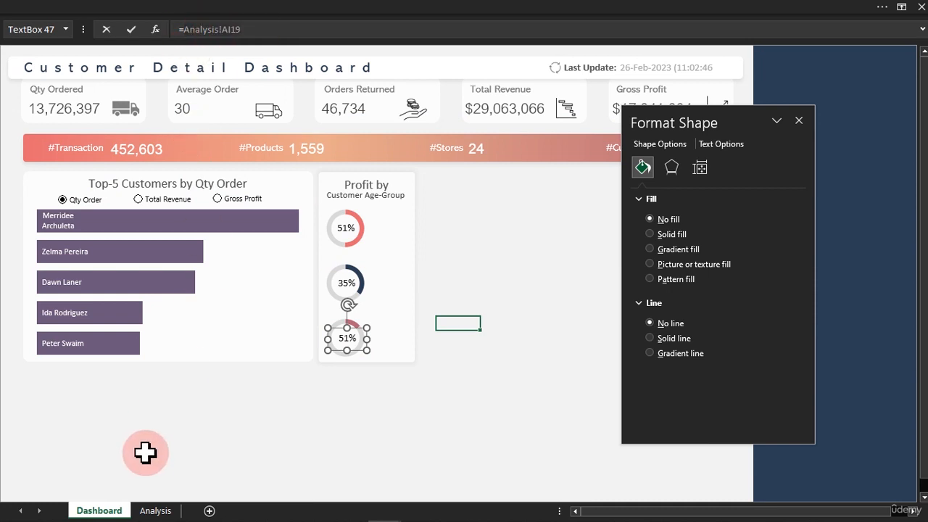
left_click(156, 510)
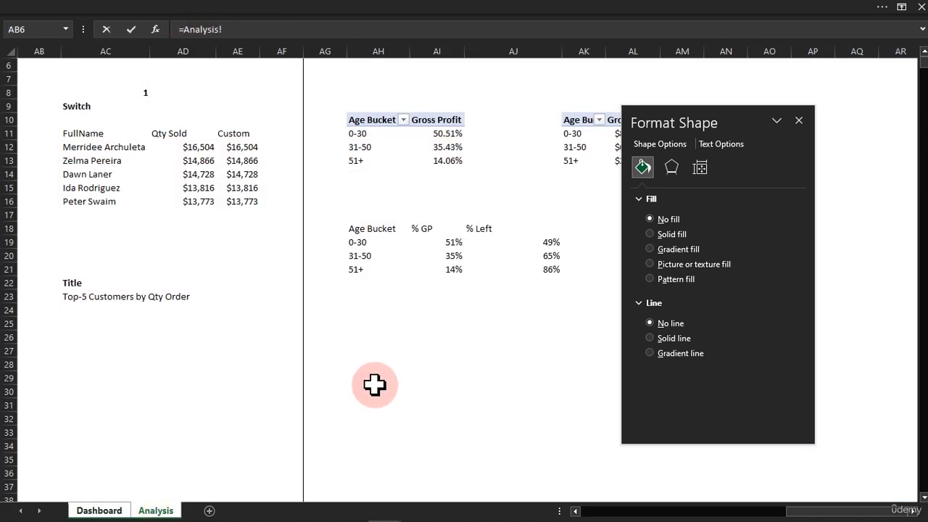
left_click(451, 269)
key("Return")
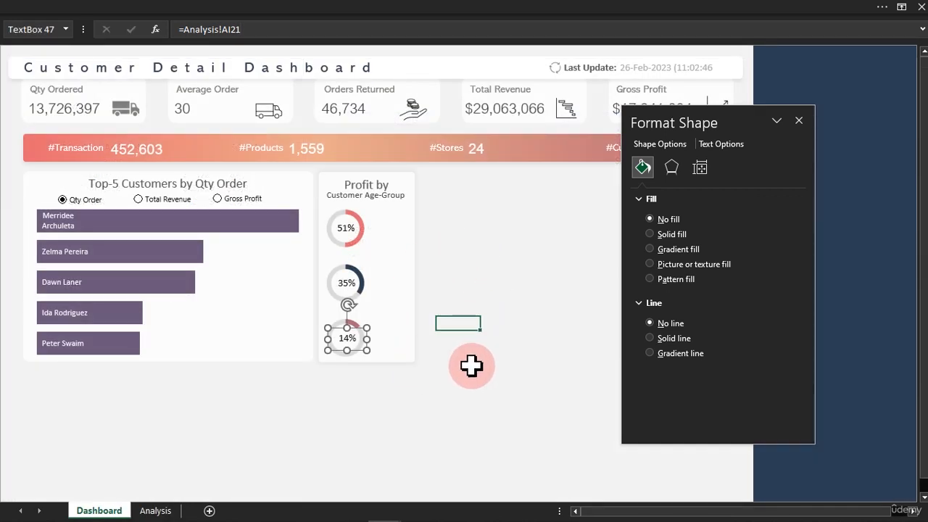
- Format all three doughnut percentage labels together with font size 18 and the CordiaUPC font
left_click(348, 230)
left_click(348, 286, "ctrl")
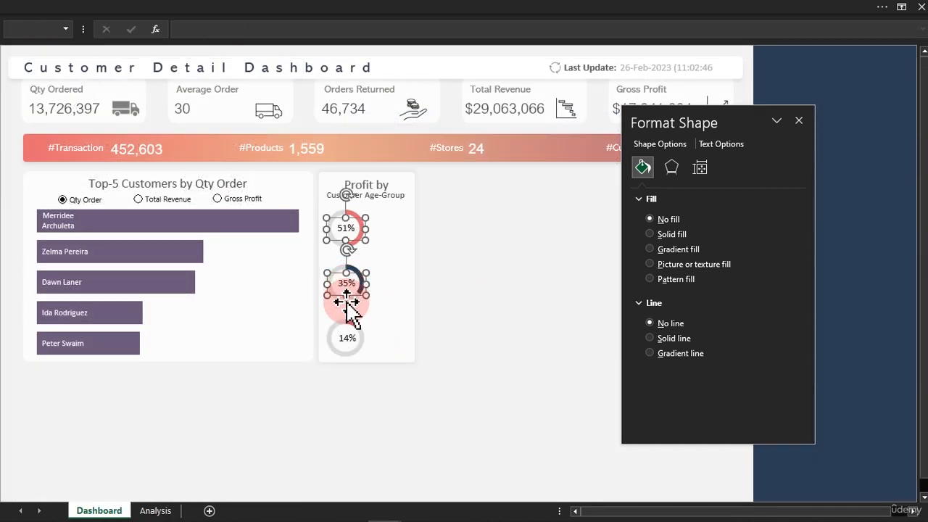
left_click(349, 345, "ctrl")
left_click(400, 10)
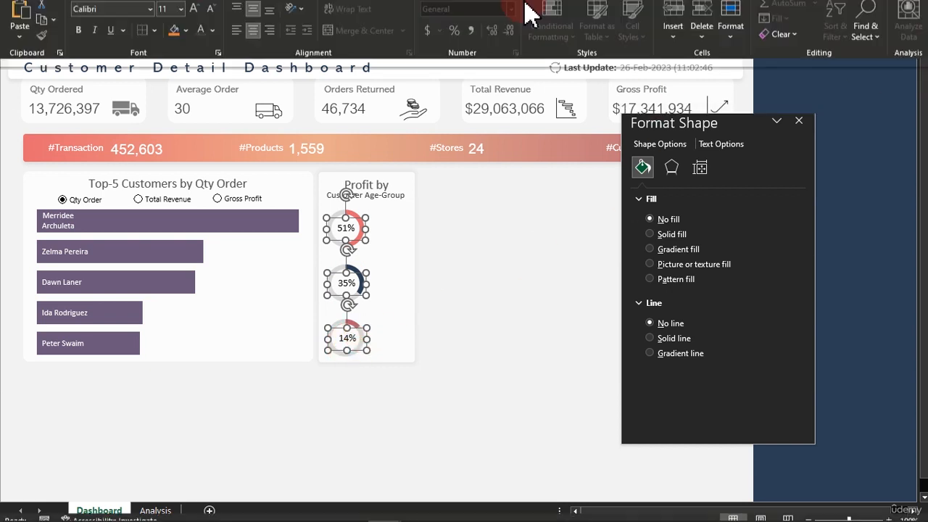
left_click(180, 60)
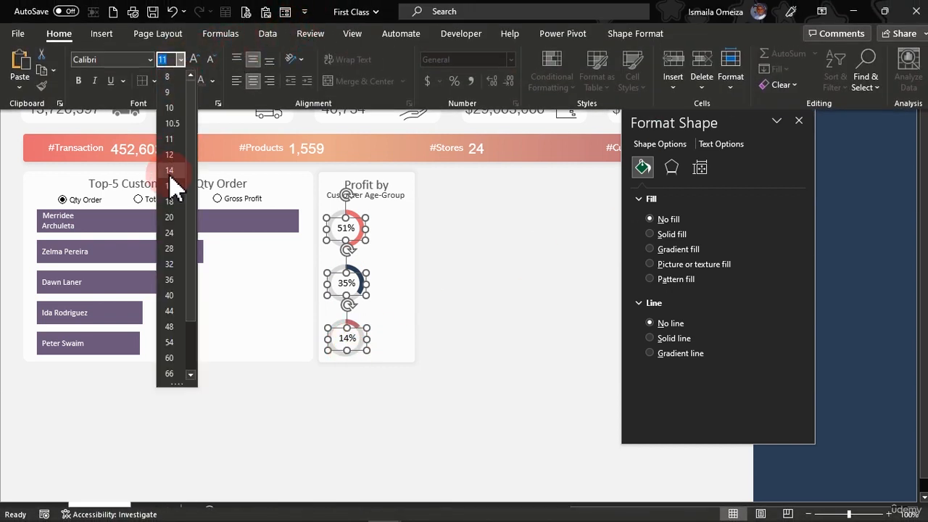
left_click(170, 201)
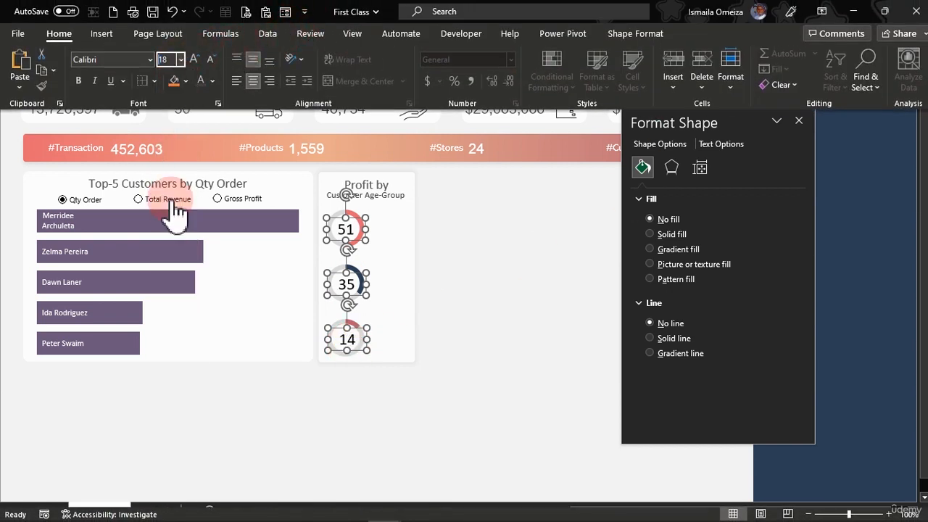
left_click(104, 59)
type("CordiaUPC")
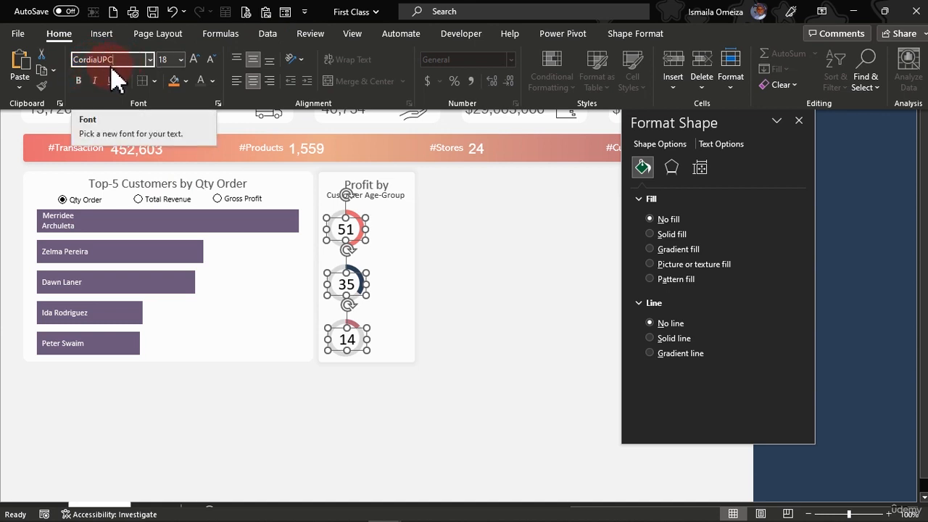
key("Return")
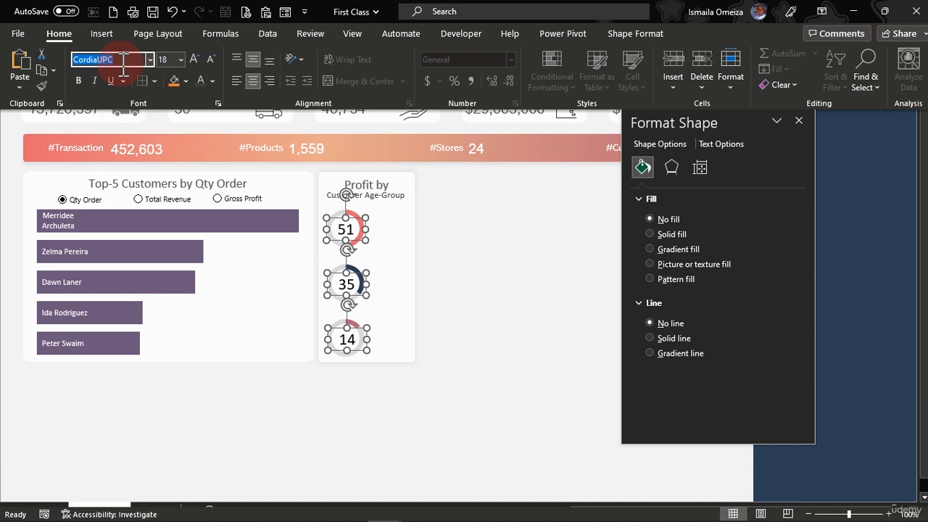
left_click(494, 258)
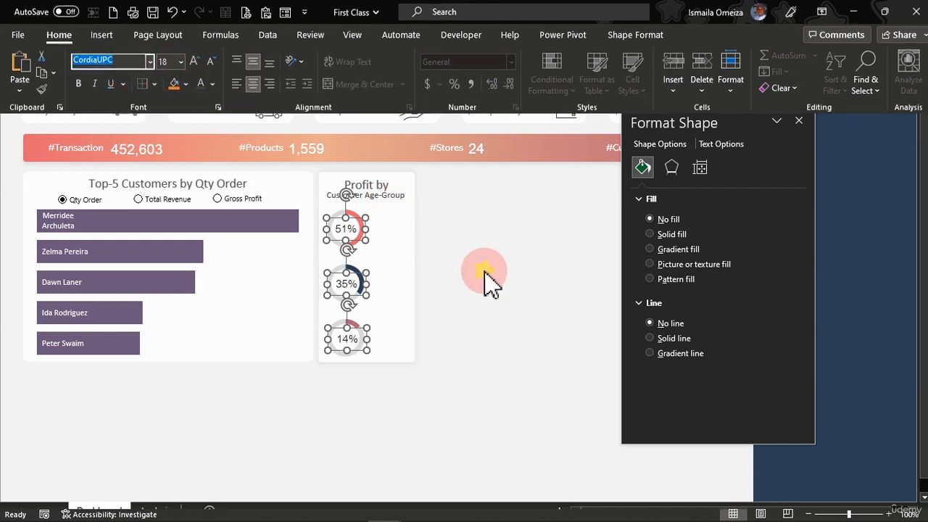
- Set the text fill of the top doughnut's percentage label to the recently used coral red
left_click(345, 229)
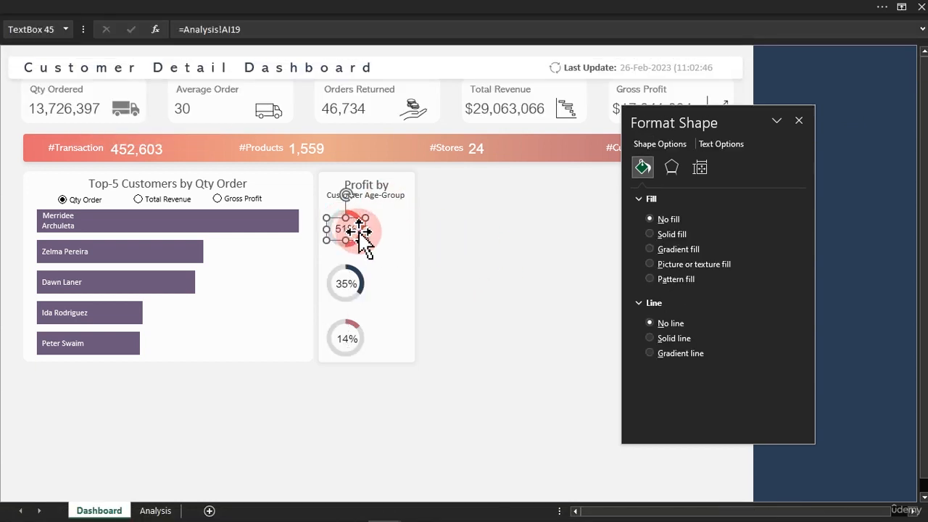
left_click(729, 144)
left_click(785, 304)
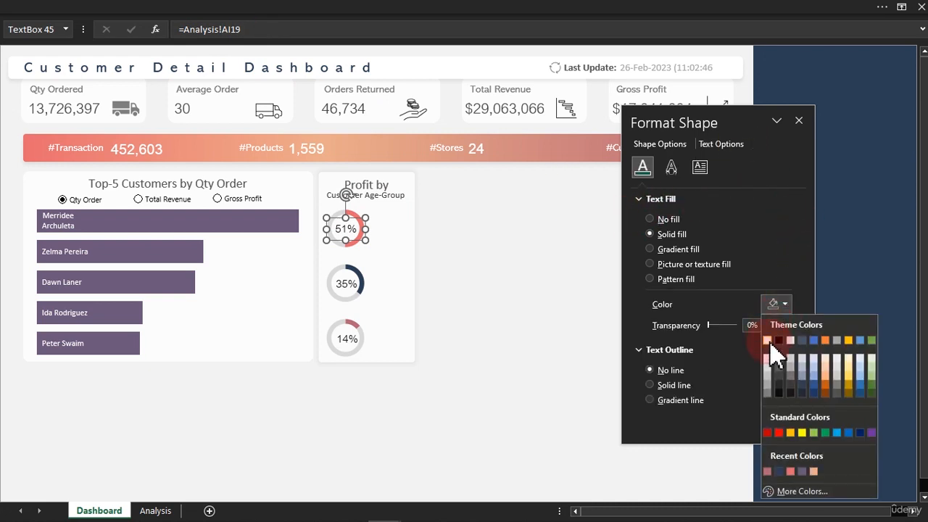
left_click(792, 472)
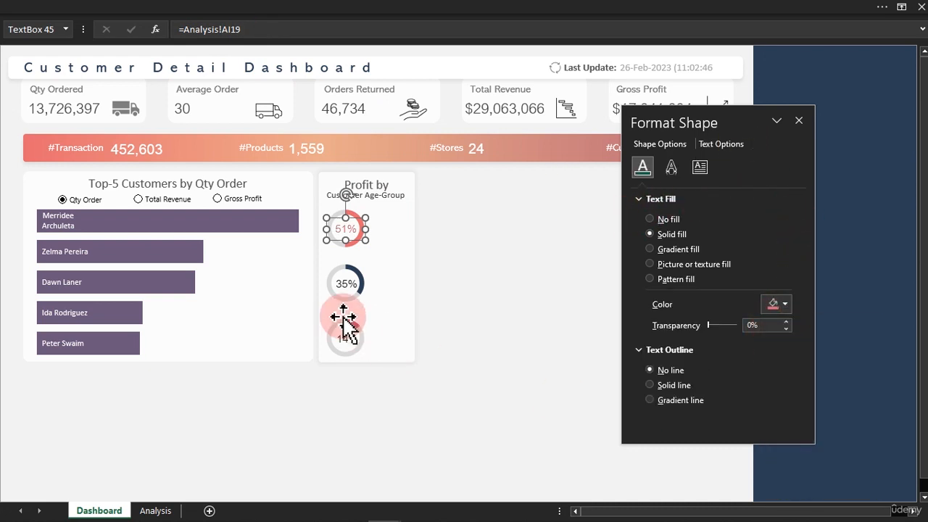
- Set the text fill of the middle doughnut's percentage label to the recent dark blue and the bottom label to the recent muted rose
left_click(346, 283)
left_click(775, 304)
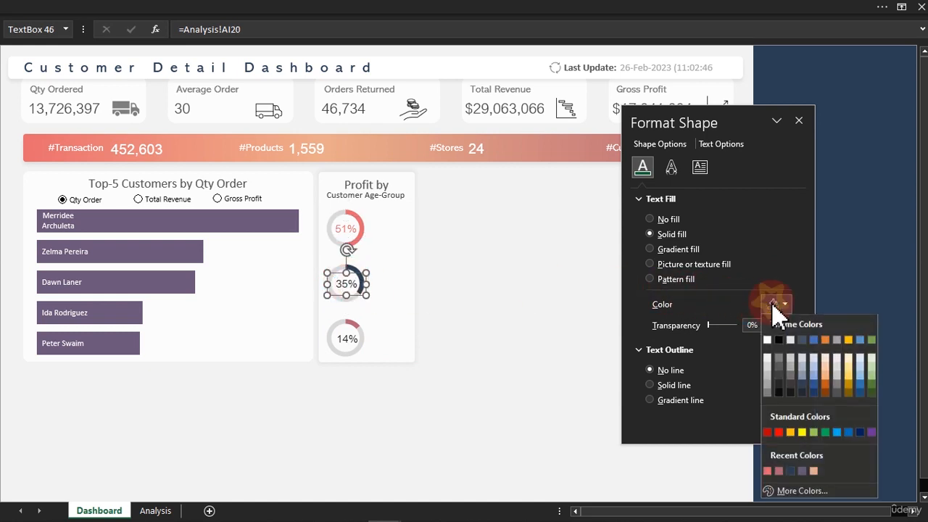
left_click(791, 472)
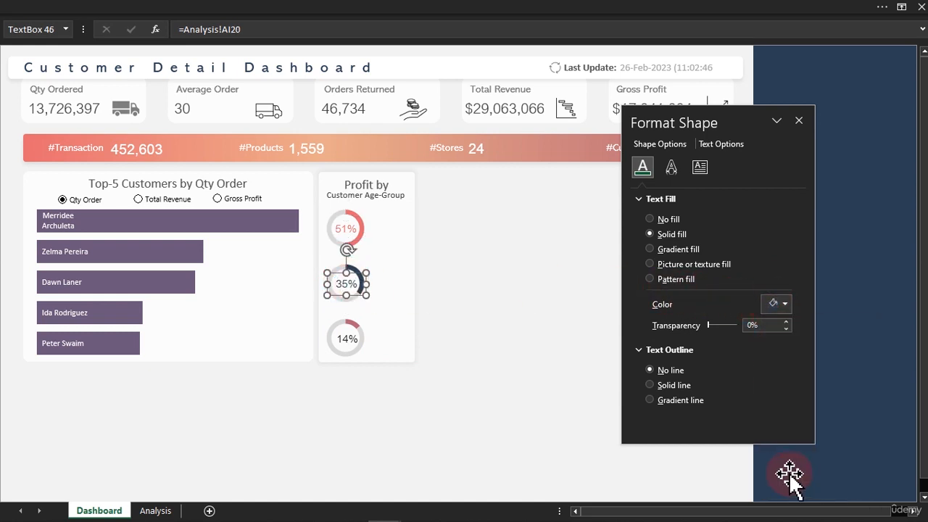
left_click(347, 340)
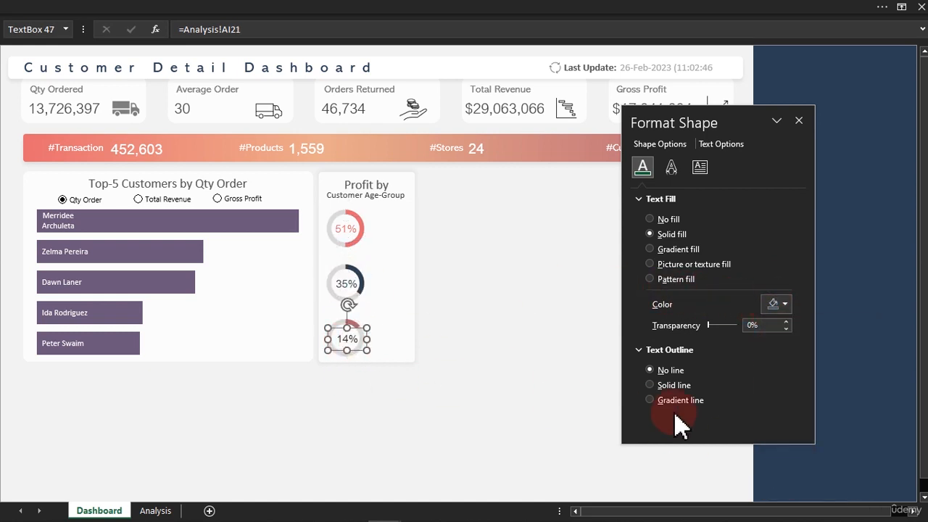
left_click(776, 304)
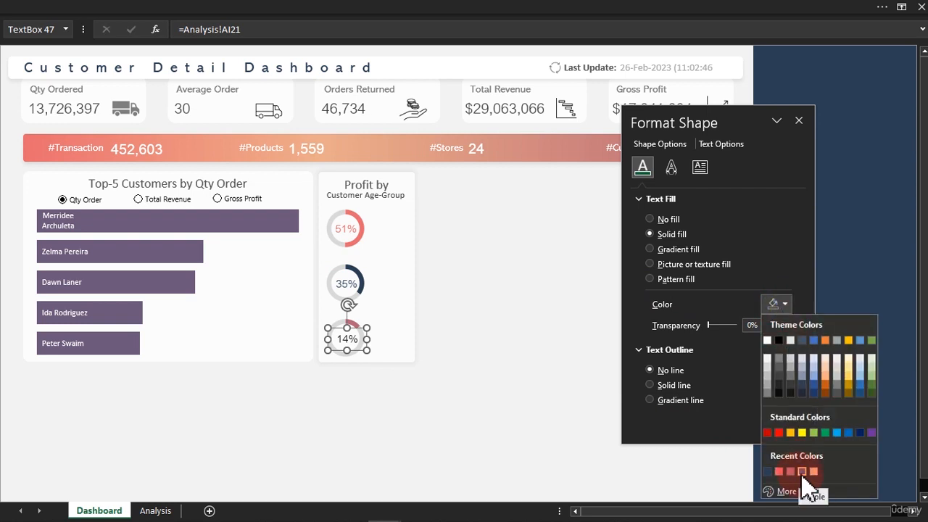
left_click(802, 472)
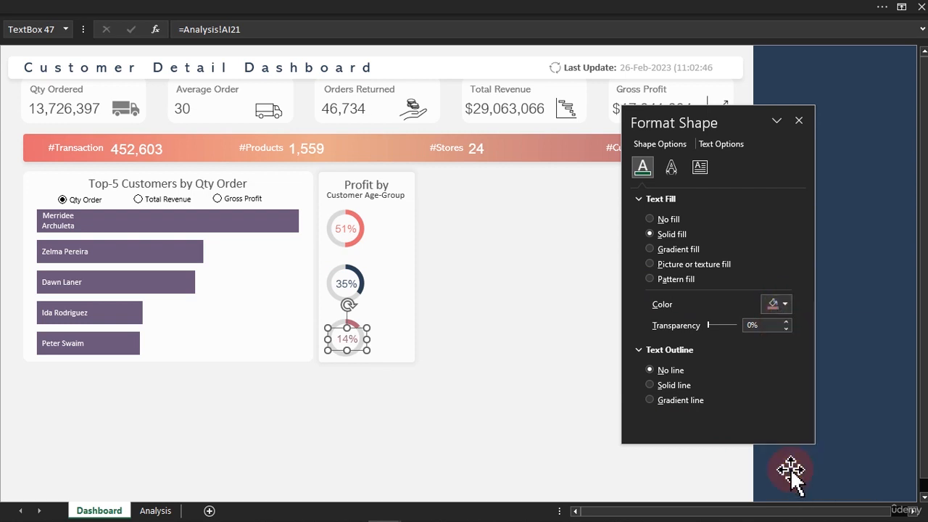
left_click(502, 258)
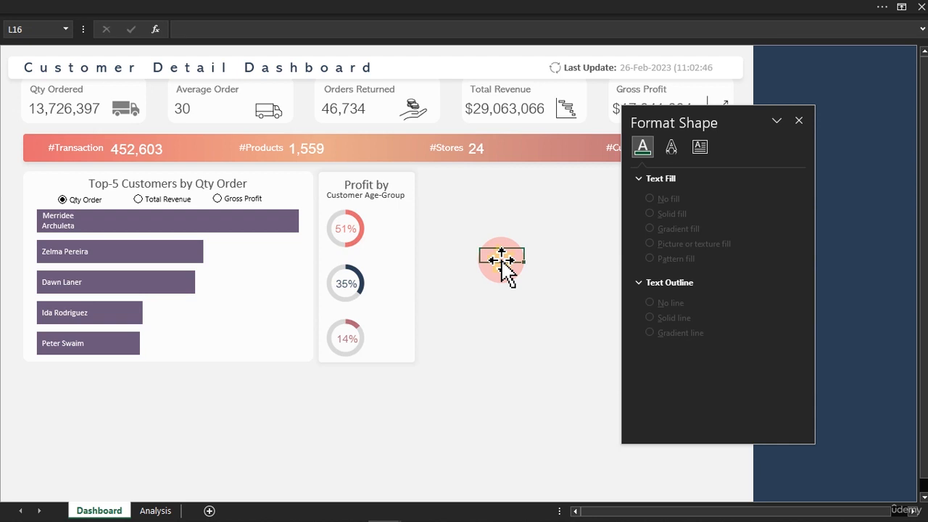
- Duplicate the top doughnut's percentage label to its upper right and link the copy to the age bucket in Analysis!AH19
left_click(347, 235)
left_click_drag(348, 239, 403, 231)
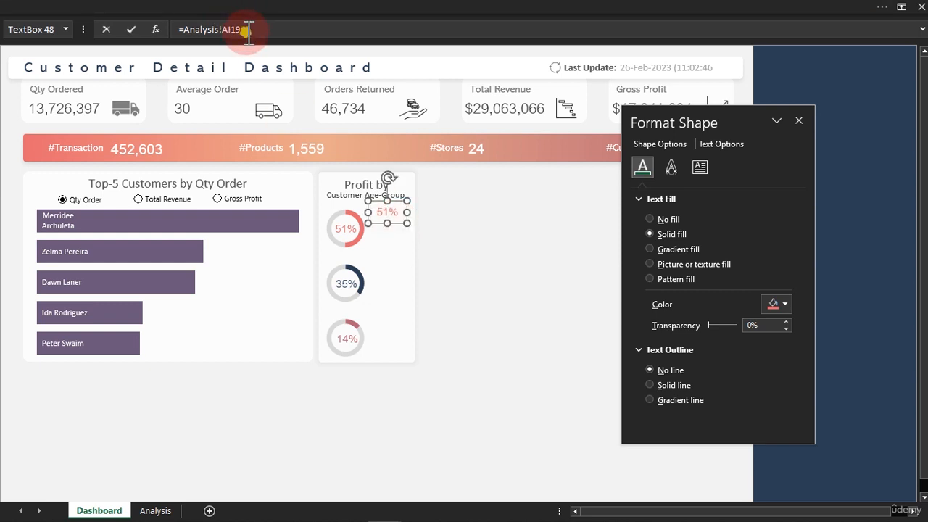
left_click(181, 29)
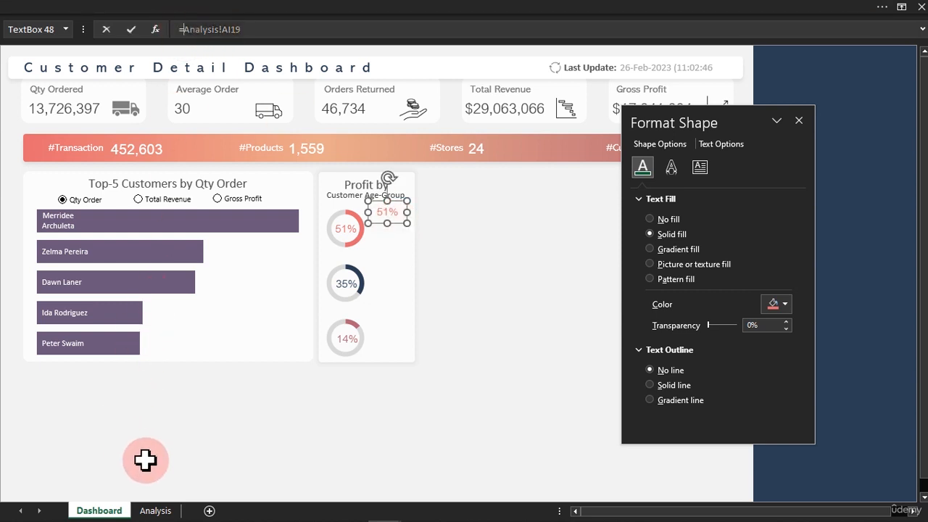
left_click(161, 510)
left_click(364, 243)
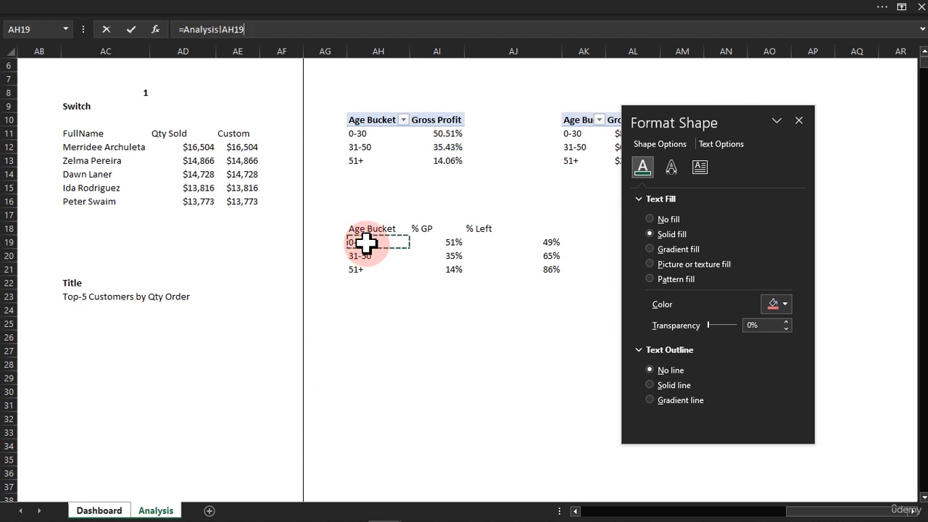
key("Return")
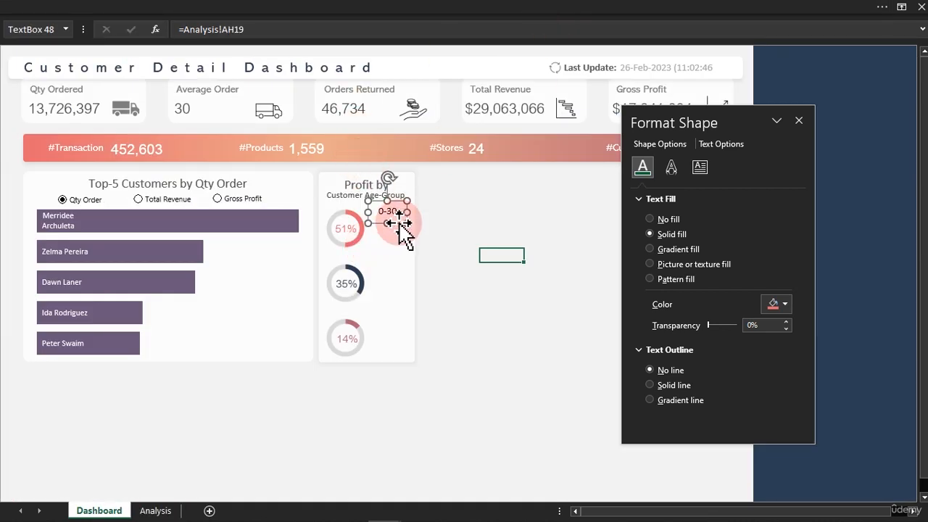
- Copy the 0-30 age label beside the middle and bottom doughnuts and link the copies to Analysis!AH20 and Analysis!AH21
left_click_drag(407, 213, 399, 338)
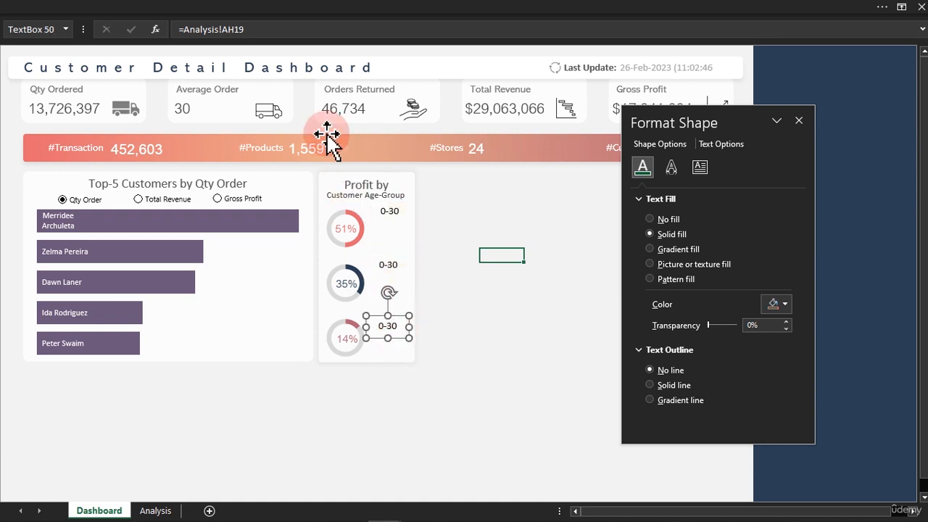
left_click(386, 263)
left_click(256, 26)
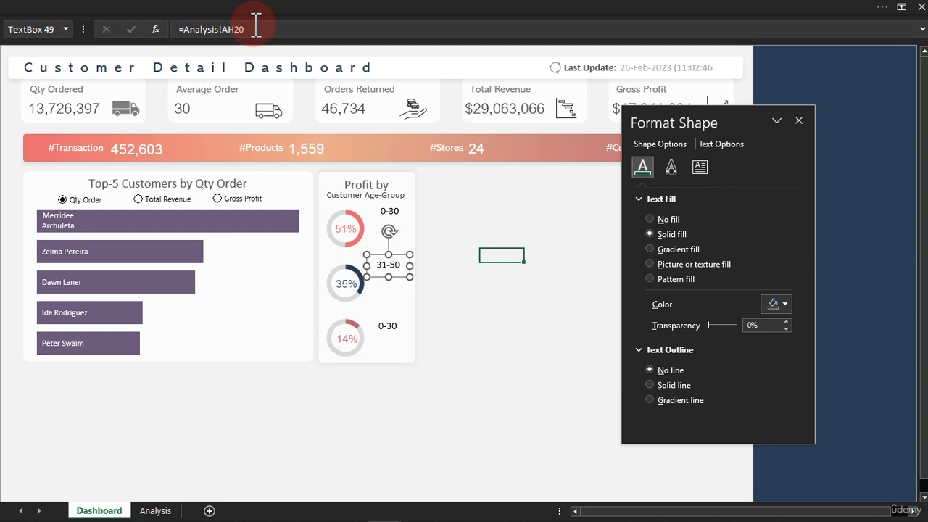
left_click(386, 326)
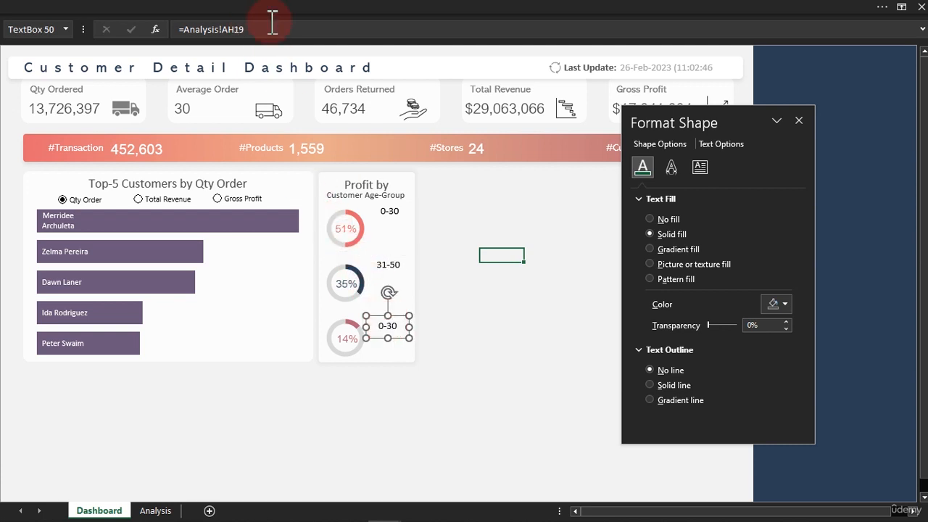
left_click(257, 27)
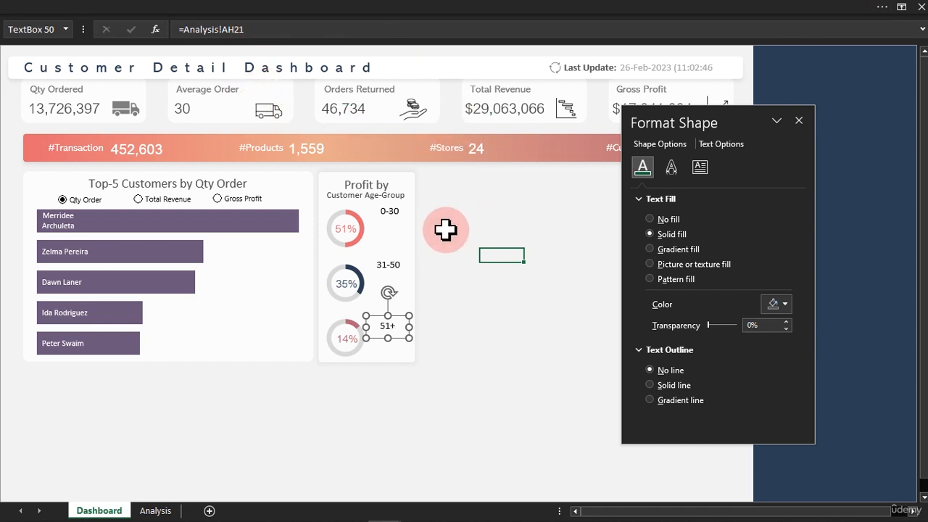
- Duplicate the 0-30 age label just below itself and link the copy to the gross profit value in Analysis!AL11
left_click_drag(391, 214, 406, 233)
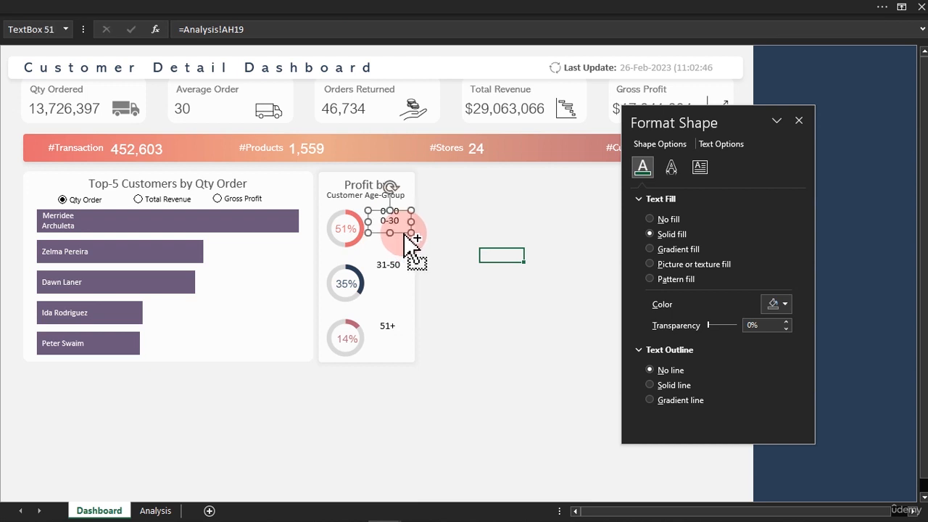
left_click(225, 29)
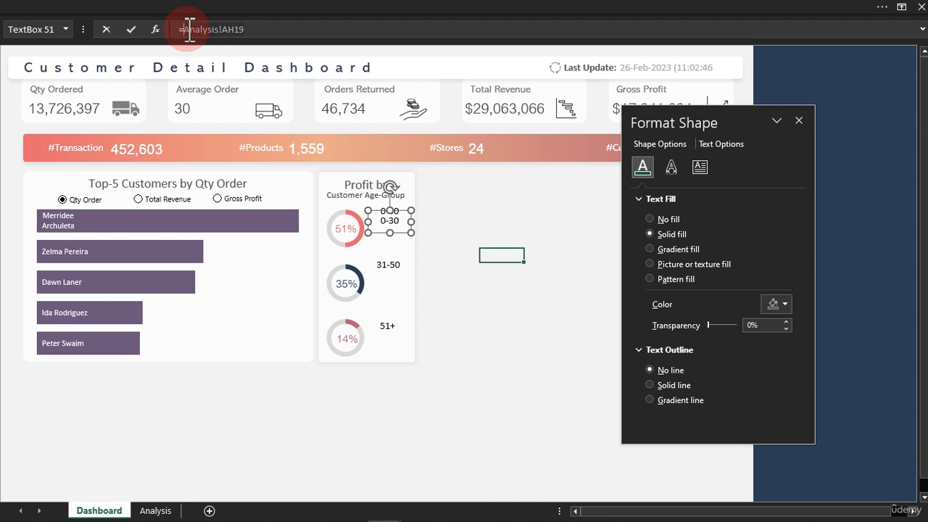
left_click(155, 511)
left_click_drag(696, 108, 782, 195)
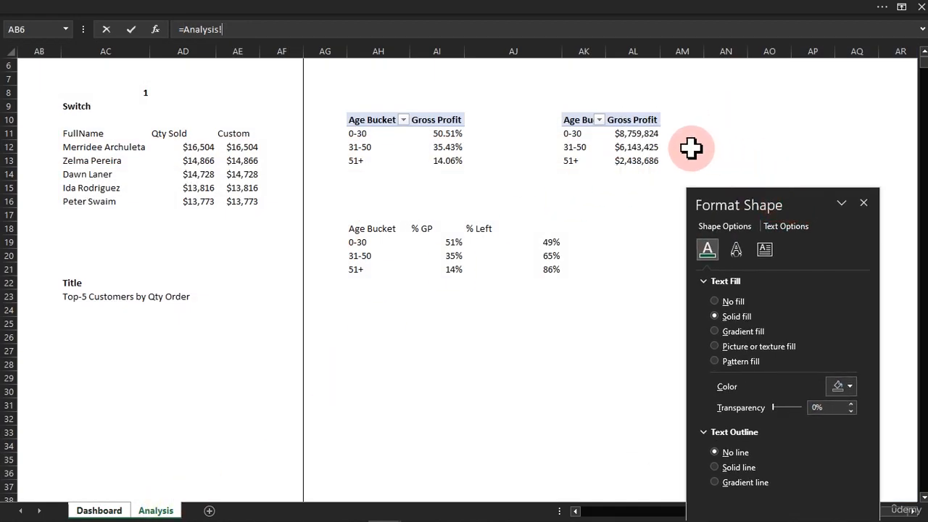
left_click(645, 133)
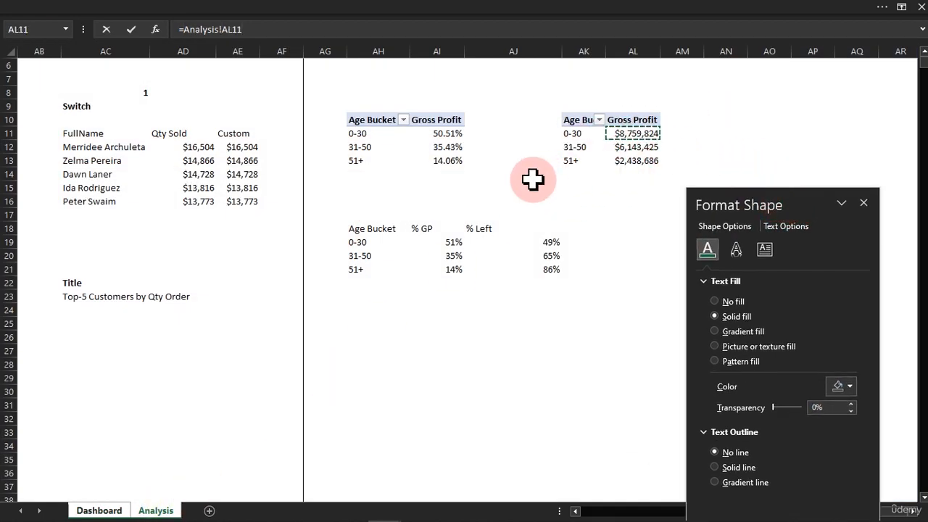
key("Return")
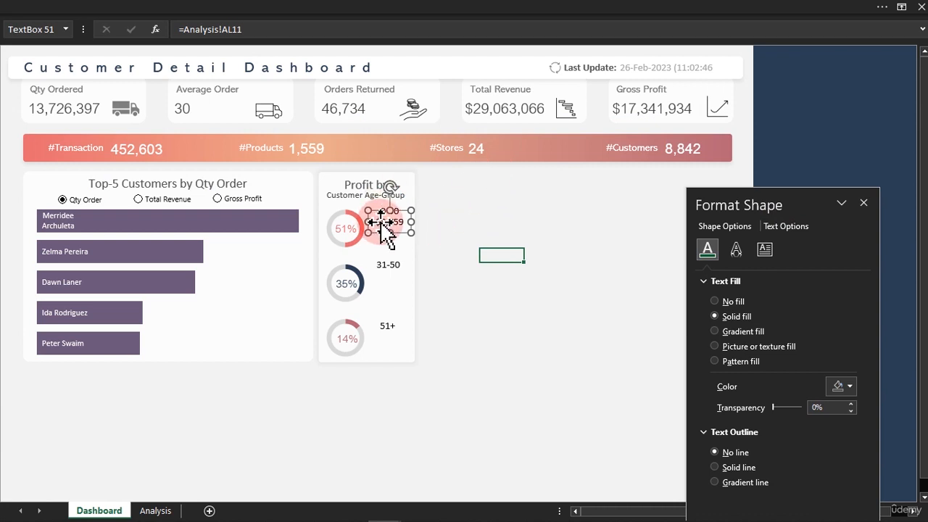
left_click_drag(382, 227, 399, 285)
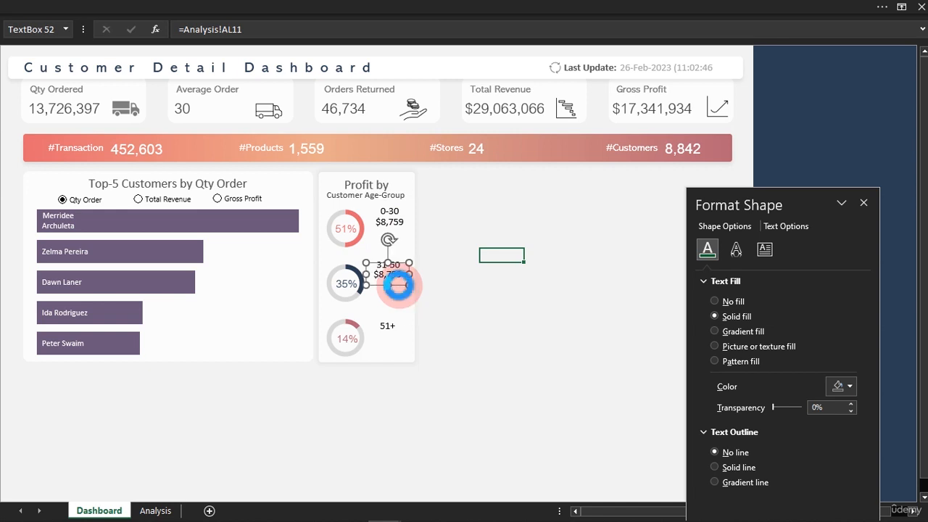
key("ctrl+z")
left_click(460, 271)
- Copy the top gross profit label beneath the 31-50 and 51+ labels and link the copies to Analysis!AL12 and Analysis!AL13
left_click(399, 223)
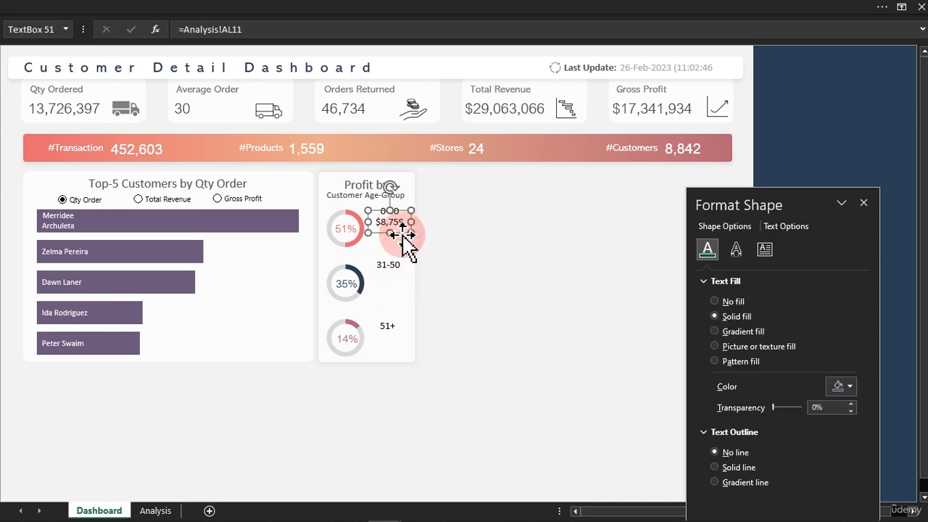
left_click_drag(403, 234, 400, 357)
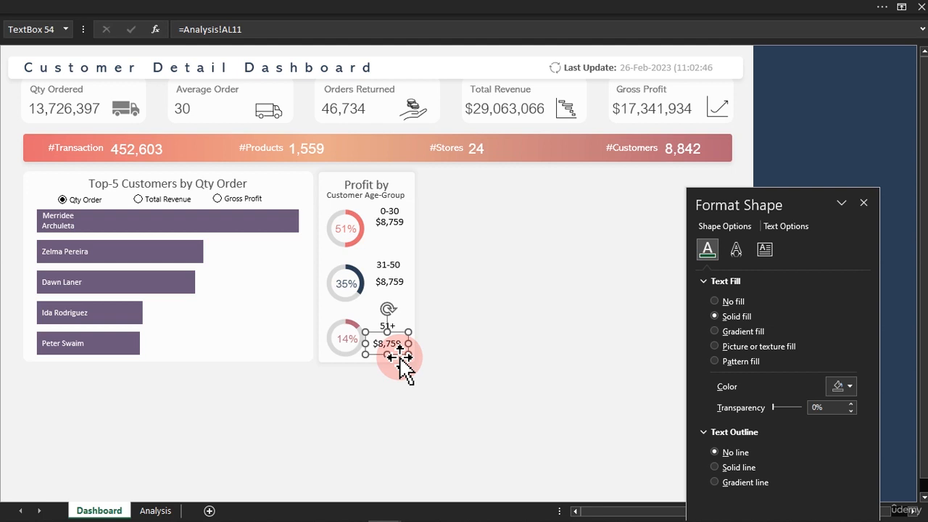
left_click(398, 281)
left_click(254, 31)
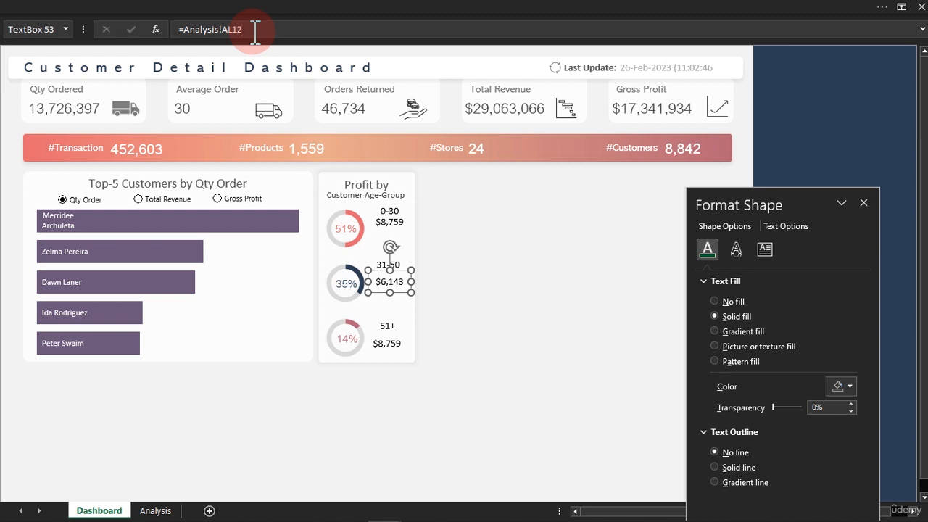
left_click(384, 337)
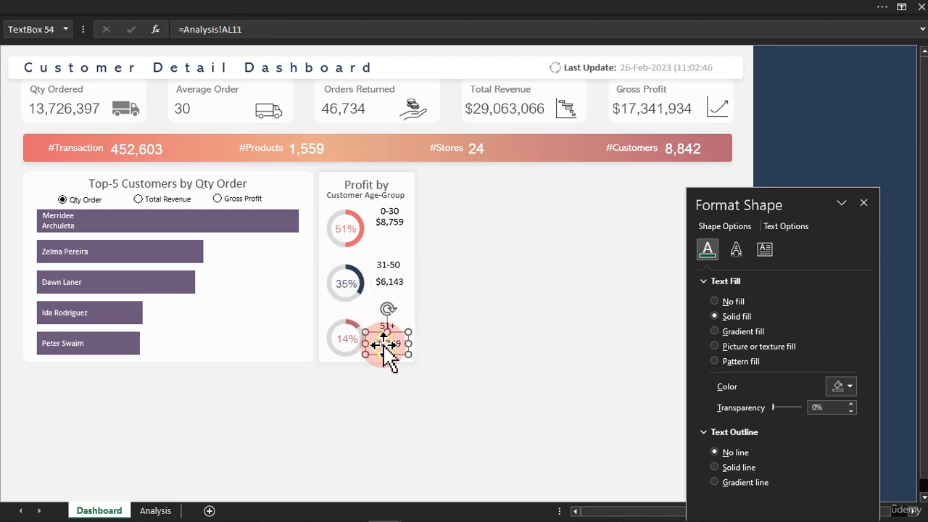
left_click(248, 29)
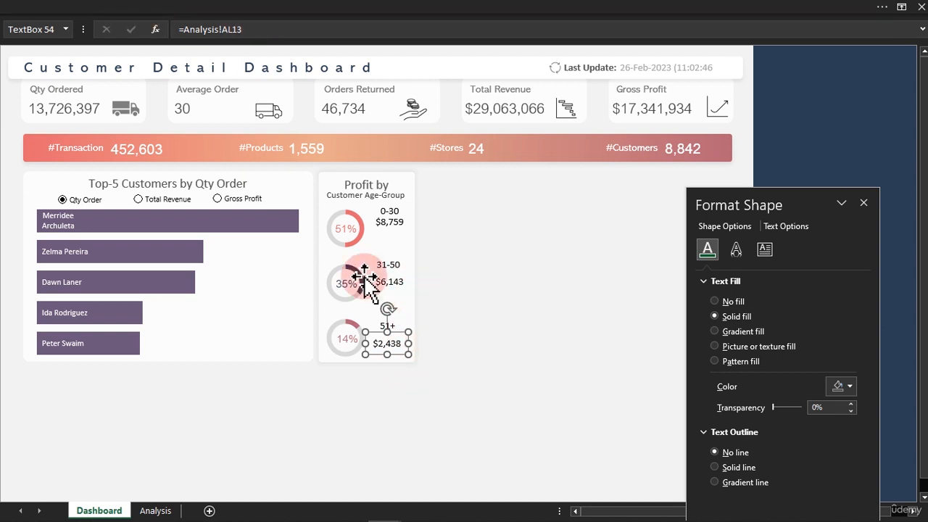
- Open the custom number format of the gross profit values in Analysis!AL11:AL13 and clear the existing format code
left_click(156, 508)
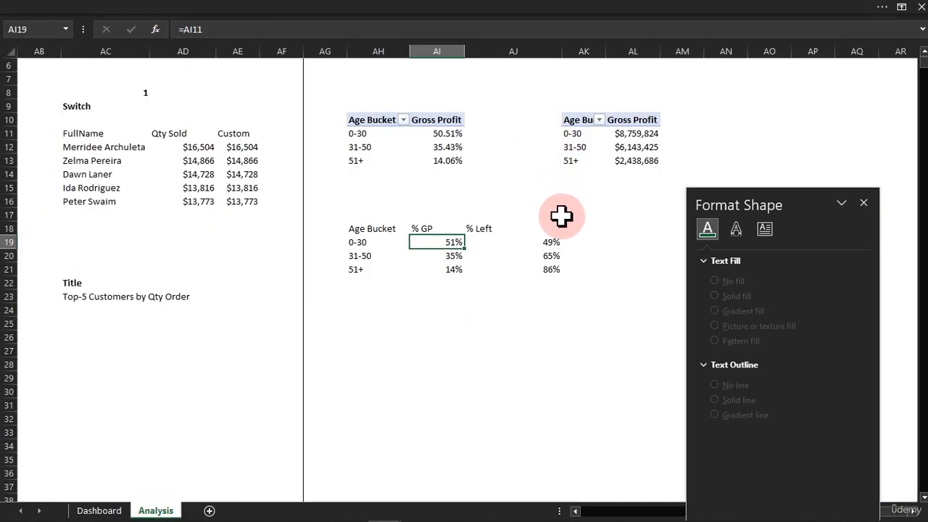
left_click_drag(632, 135, 638, 160)
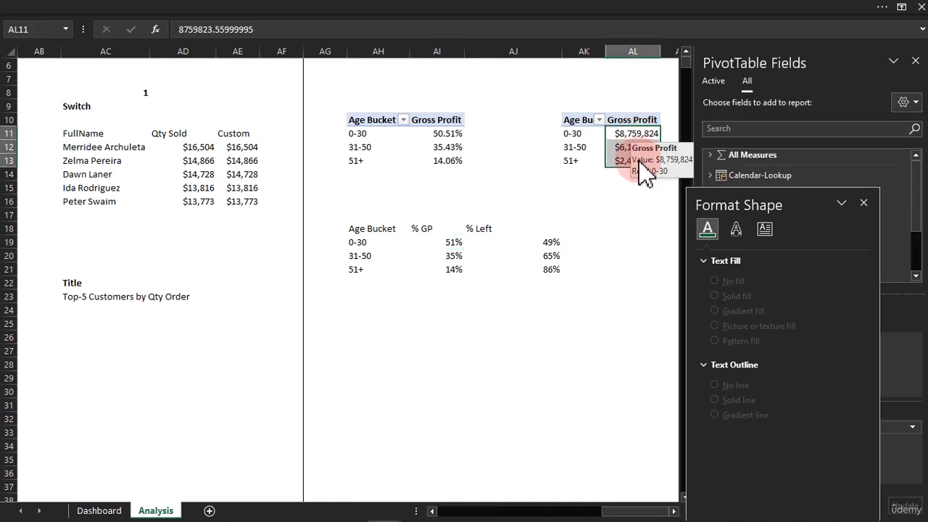
key("ctrl+1")
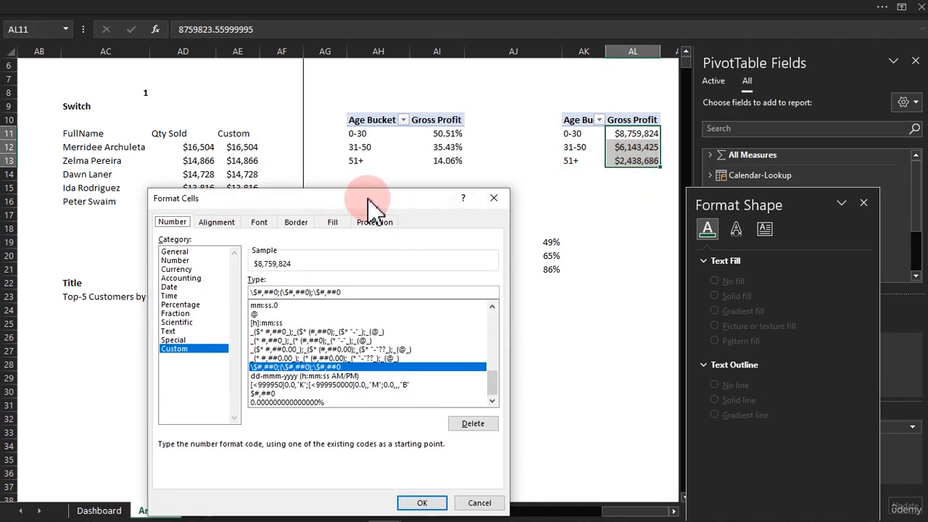
left_click_drag(370, 203, 463, 125)
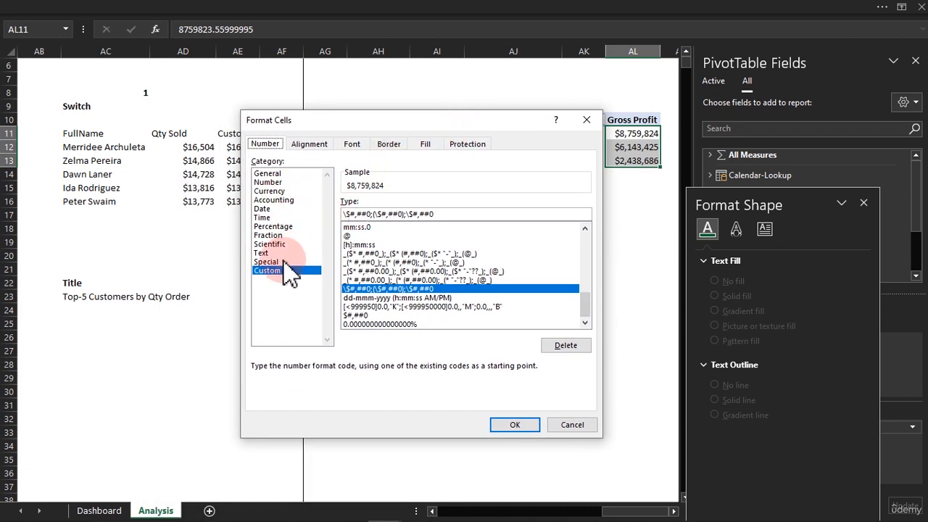
left_click_drag(449, 214, 338, 214)
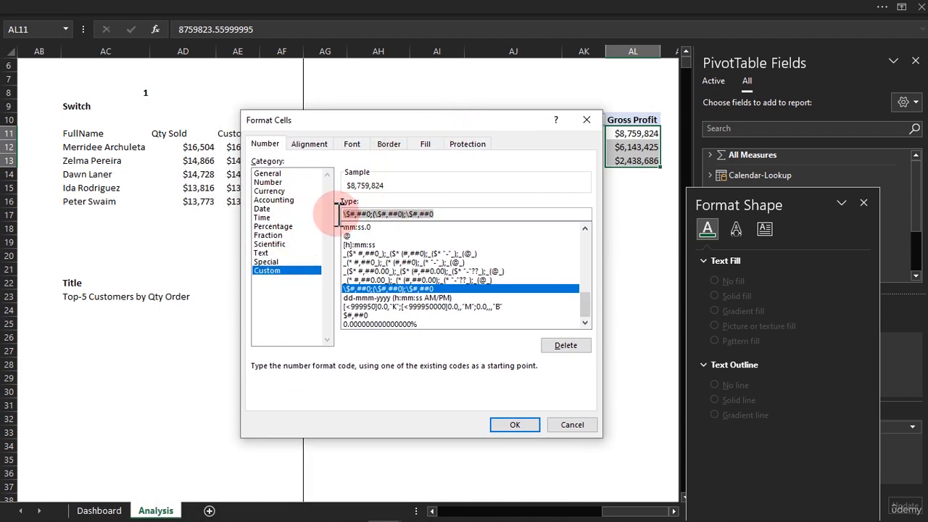
key("Delete")
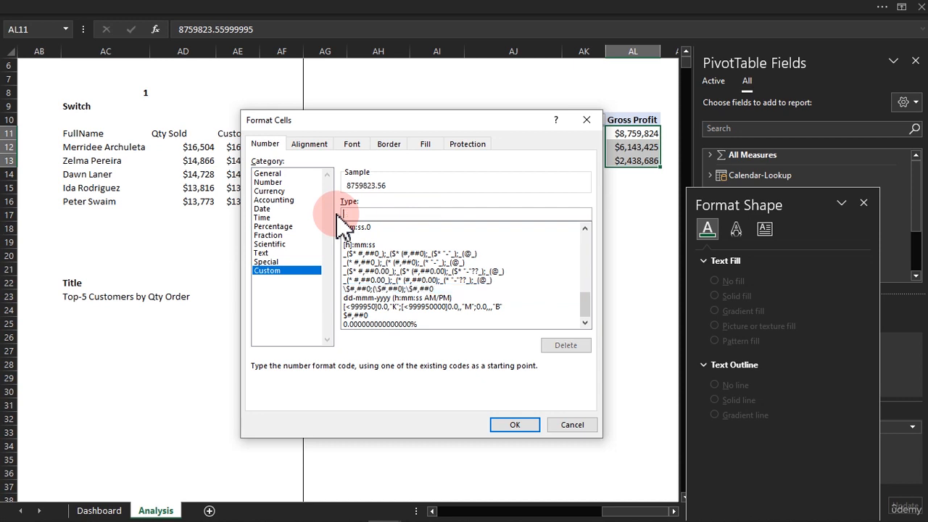
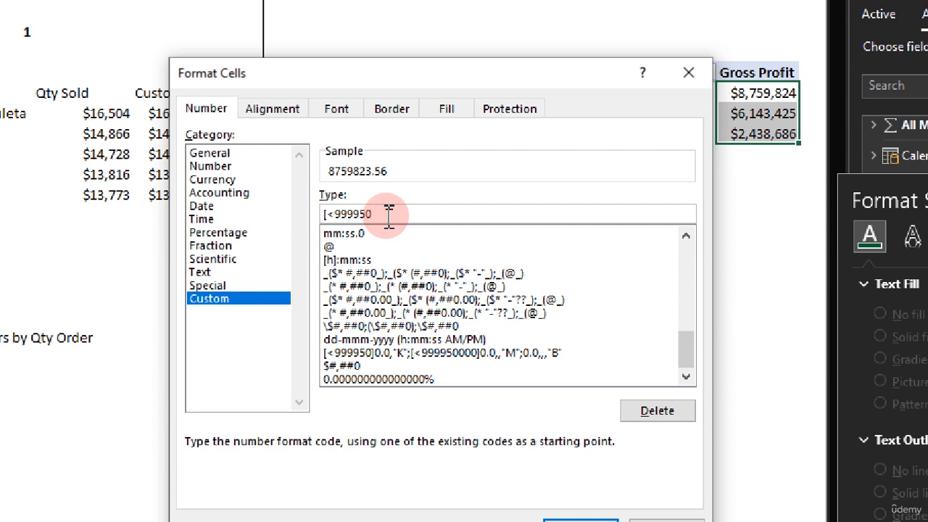
- Enter the custom number format code [<999950]0.0,"K";[<999950000]0.0,,"M";0.0,,,"B" for the selected gross profit cells
type("]")
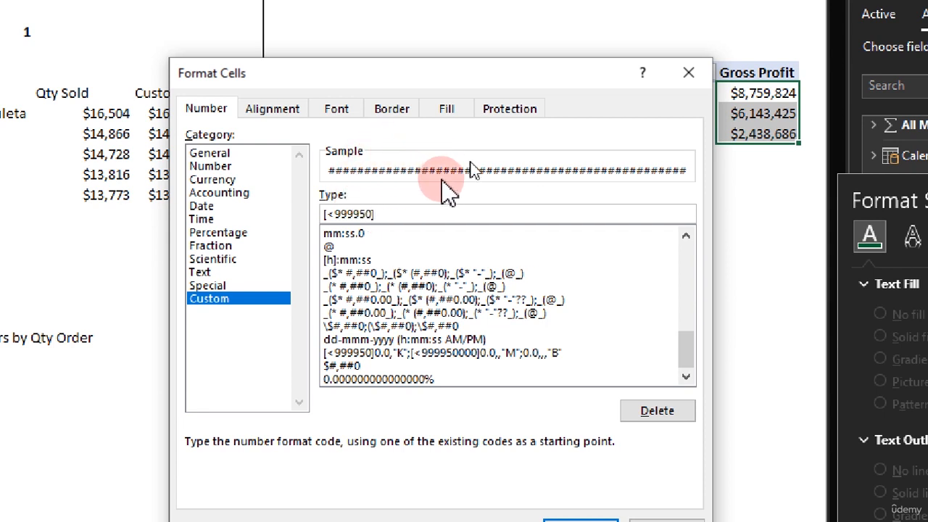
type("0.0")
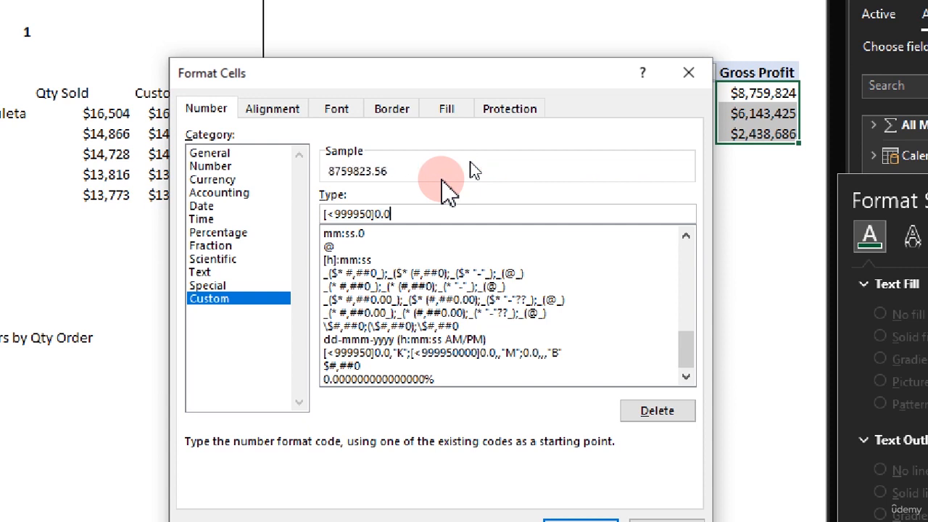
type(";")
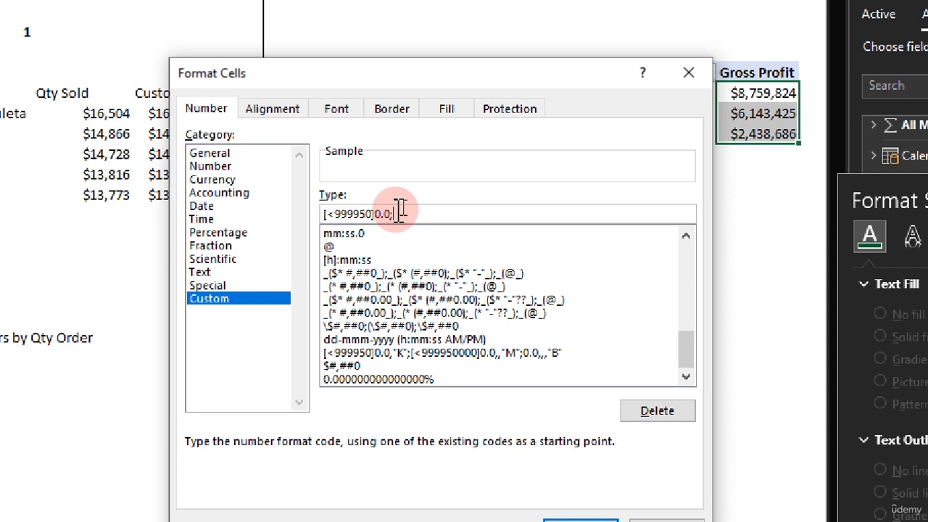
type("\"K\"")
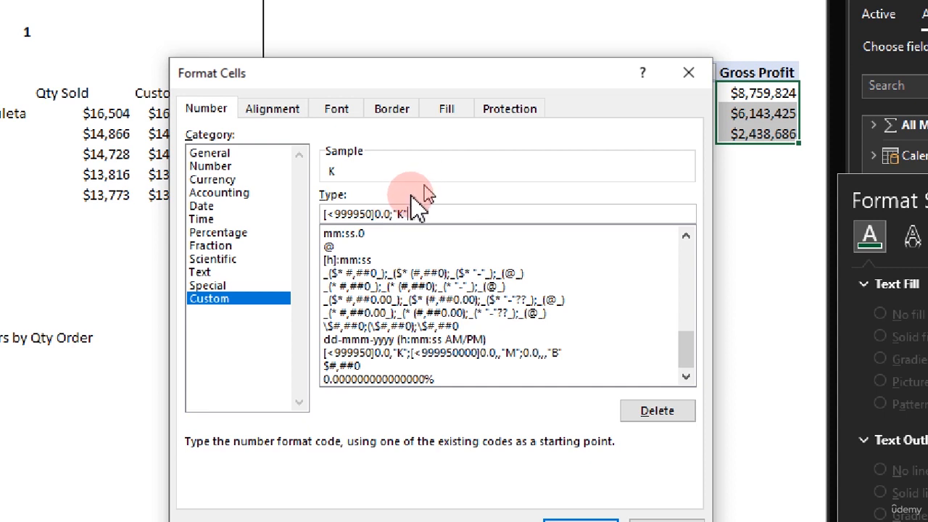
type(";")
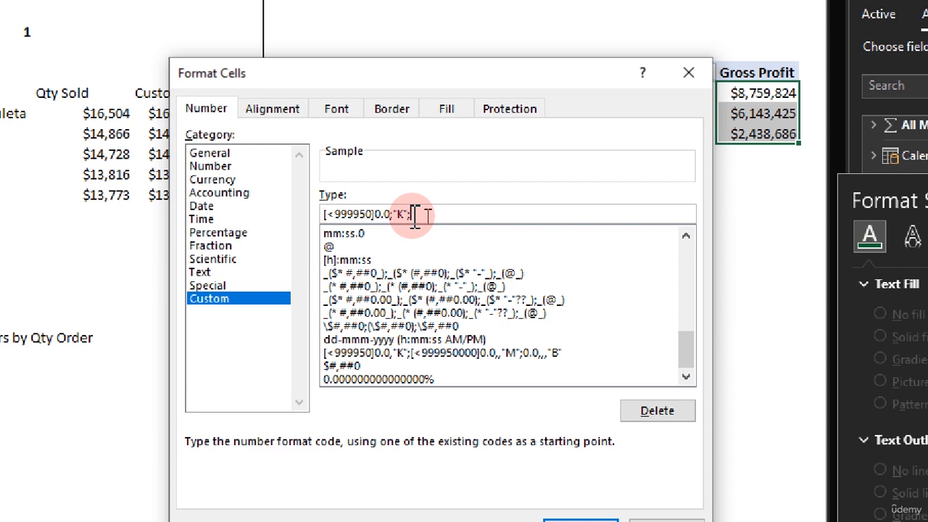
type("[<999950000")
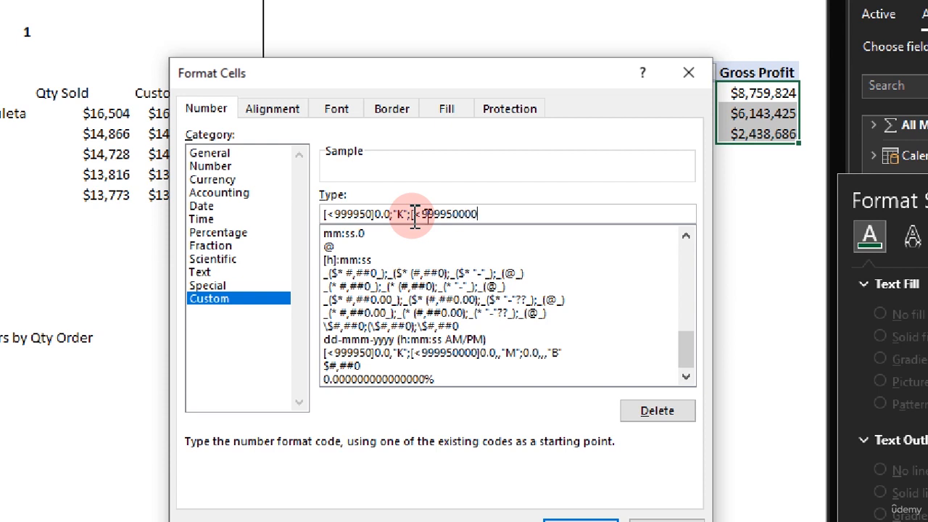
type("]0.0,,")
left_click(414, 214)
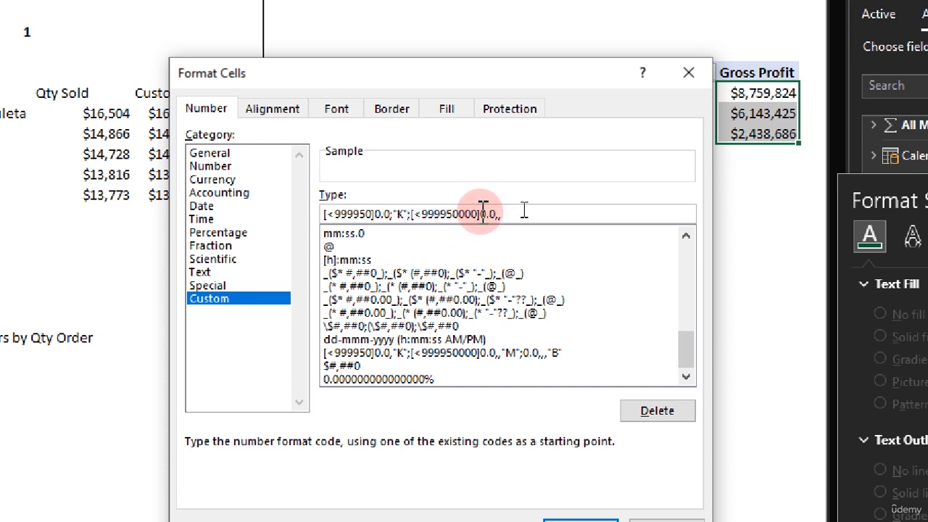
type("\"")
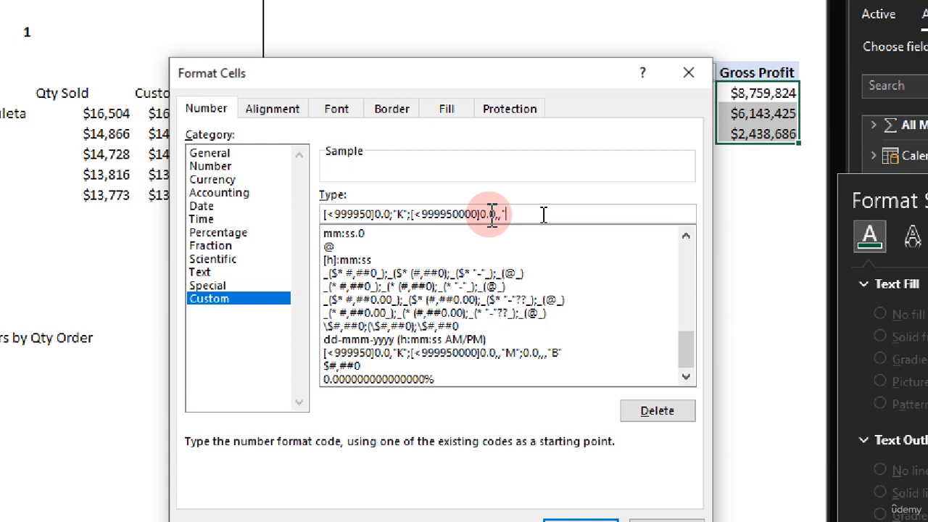
type("M\";0.0,,,\"B\"")
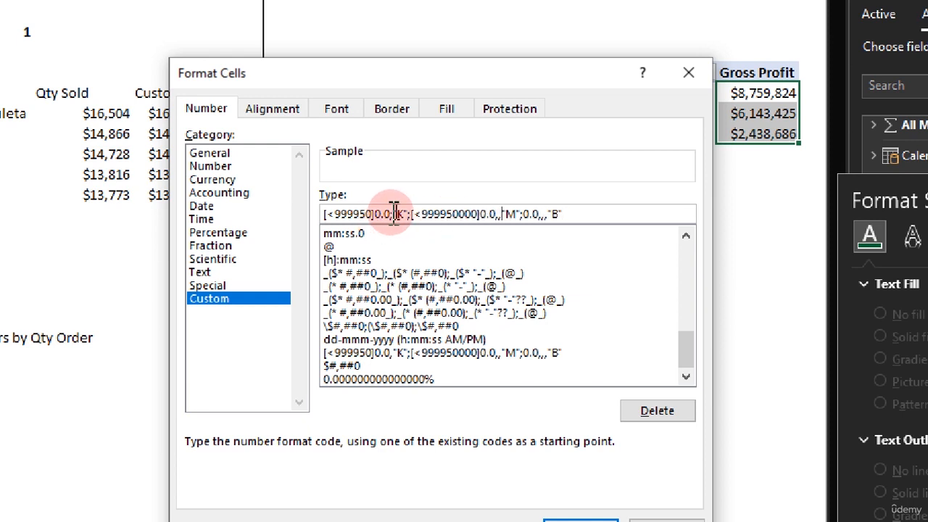
key("BackSpace")
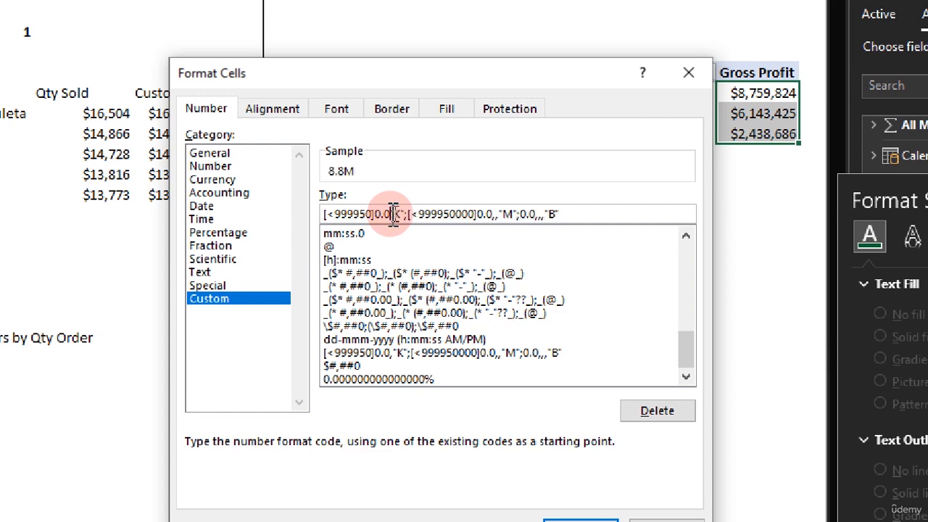
type(",")
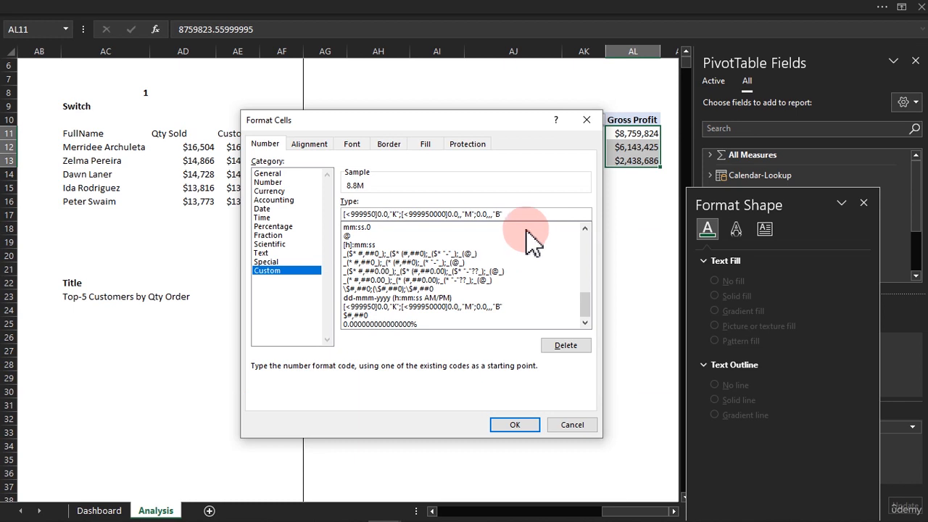
- Copy the custom format code, open Notepad, paste the code into the blank document, and reposition the Notepad window
left_click_drag(586, 214, 343, 223)
key("ctrl+c")
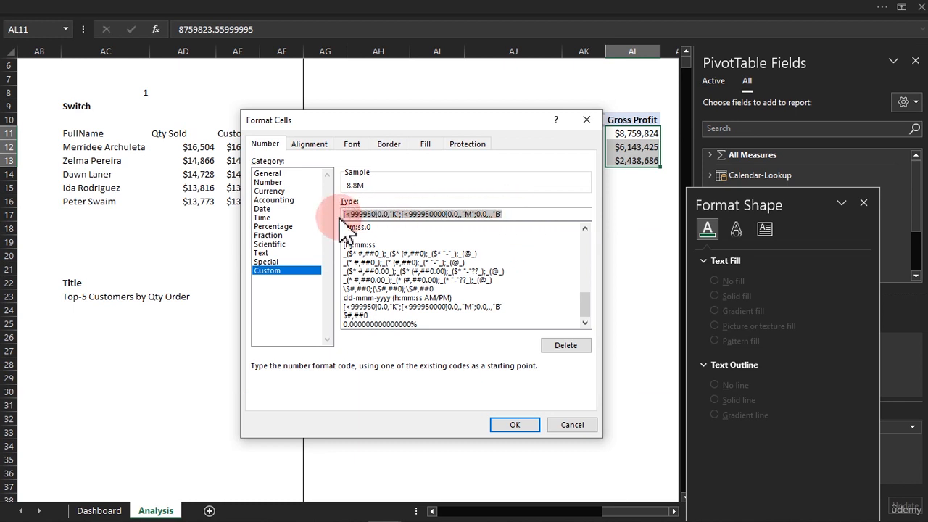
key("super")
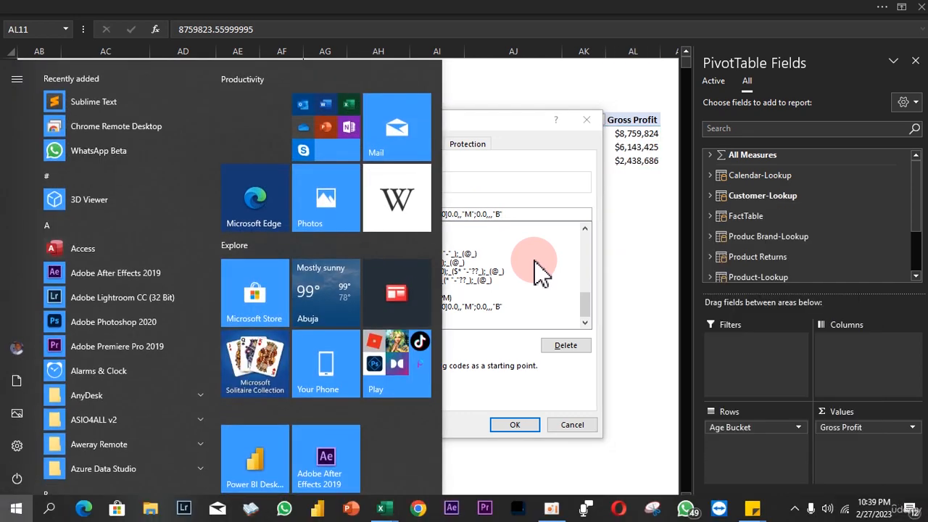
type("not")
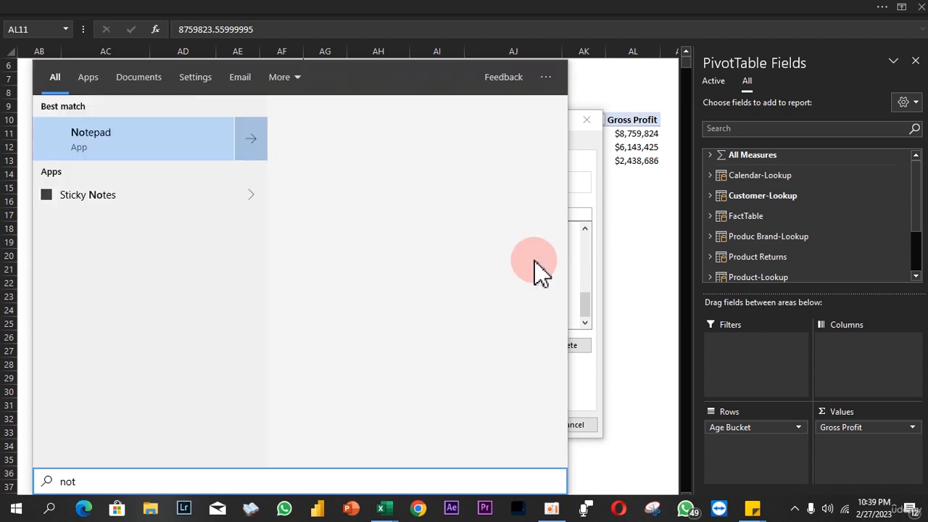
key("Return")
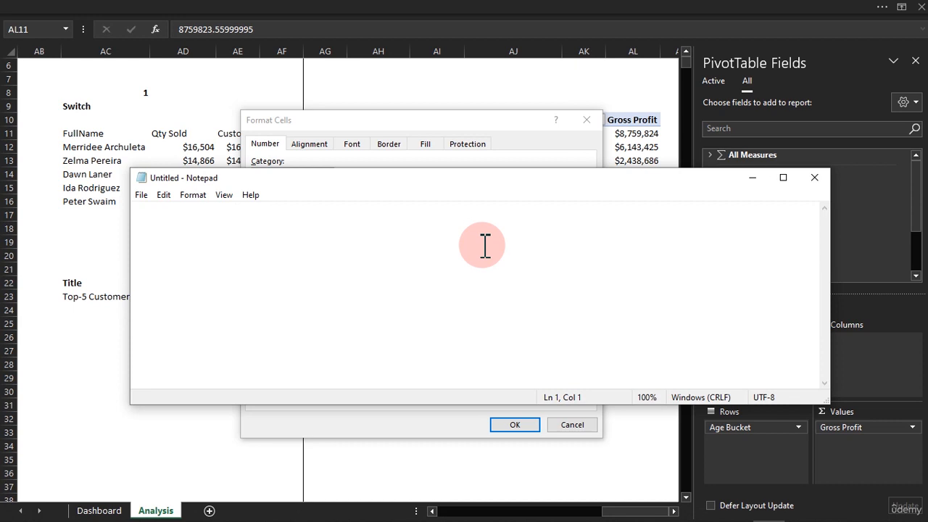
right_click(261, 232)
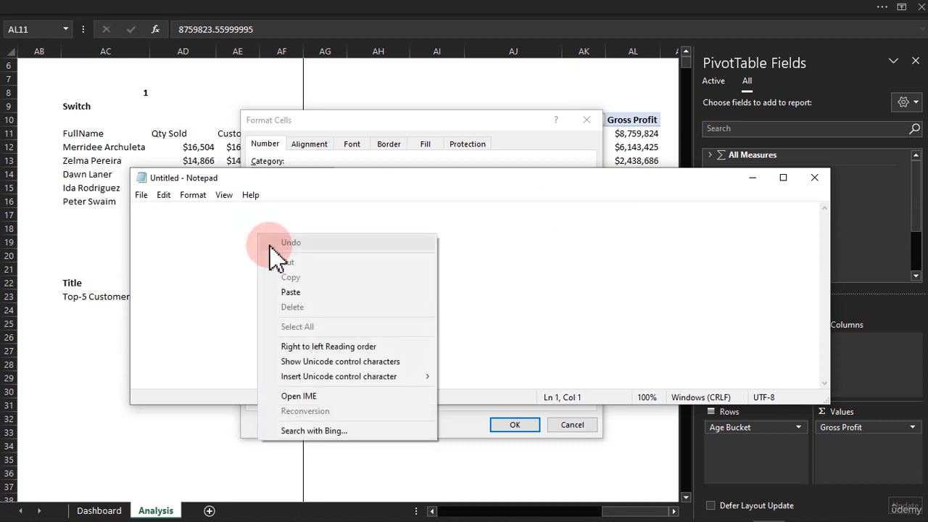
left_click(314, 296)
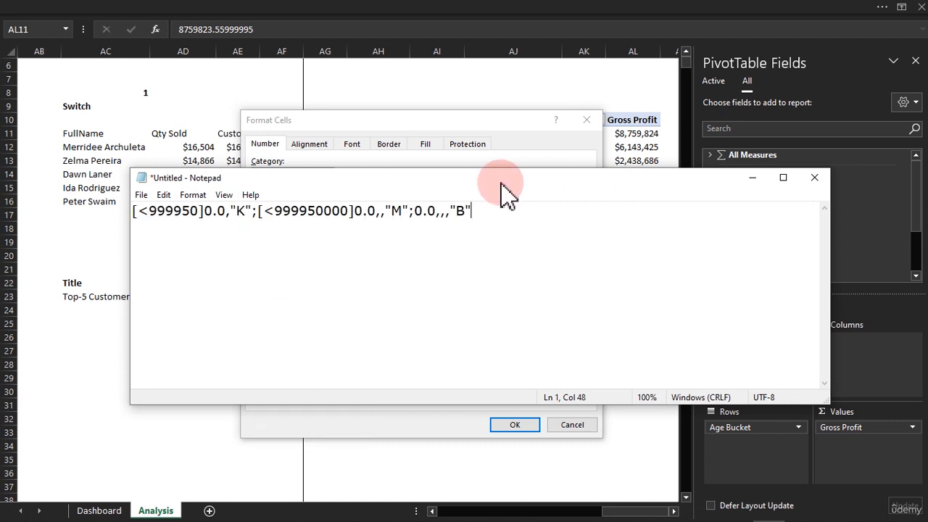
left_click_drag(508, 182, 646, 187)
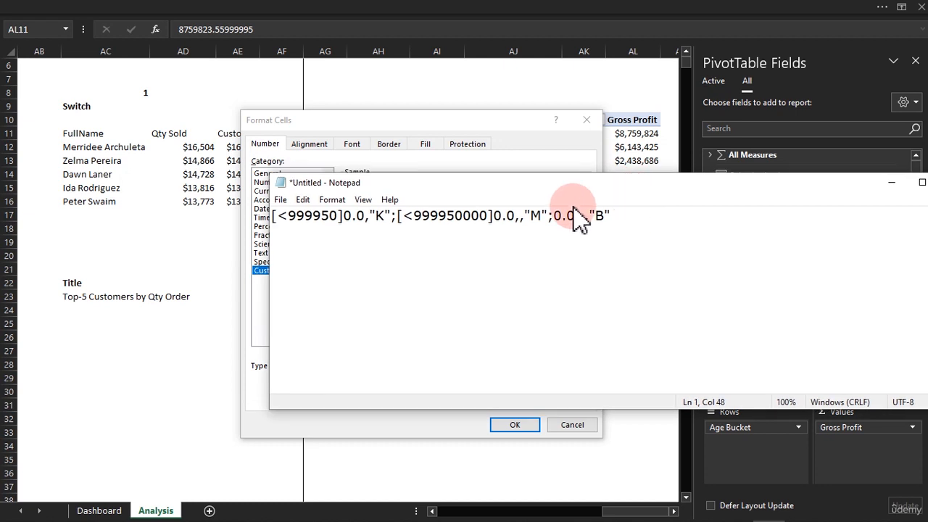
- Examine the numeric thresholds of the K and M conditions in the Notepad copy of the format code
left_click(322, 216)
left_click_drag(323, 217, 282, 216)
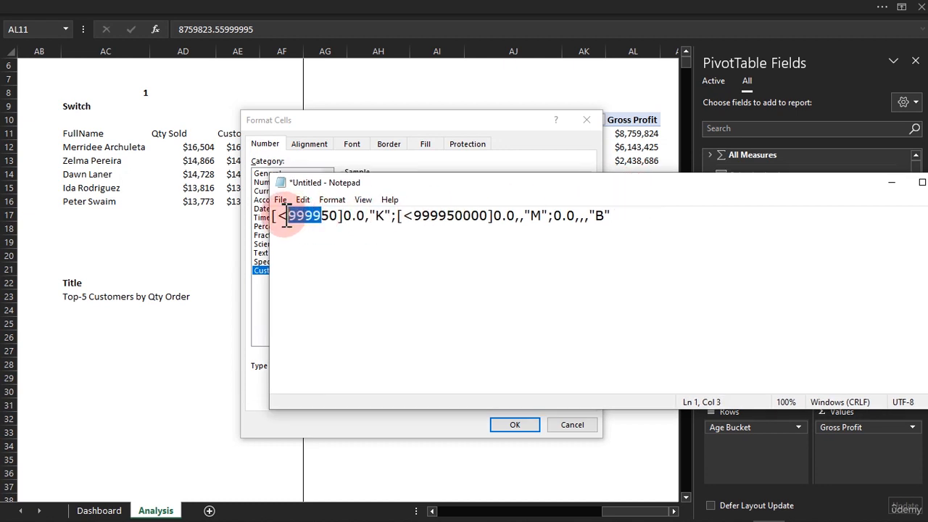
left_click(448, 217)
left_click_drag(448, 216, 413, 217)
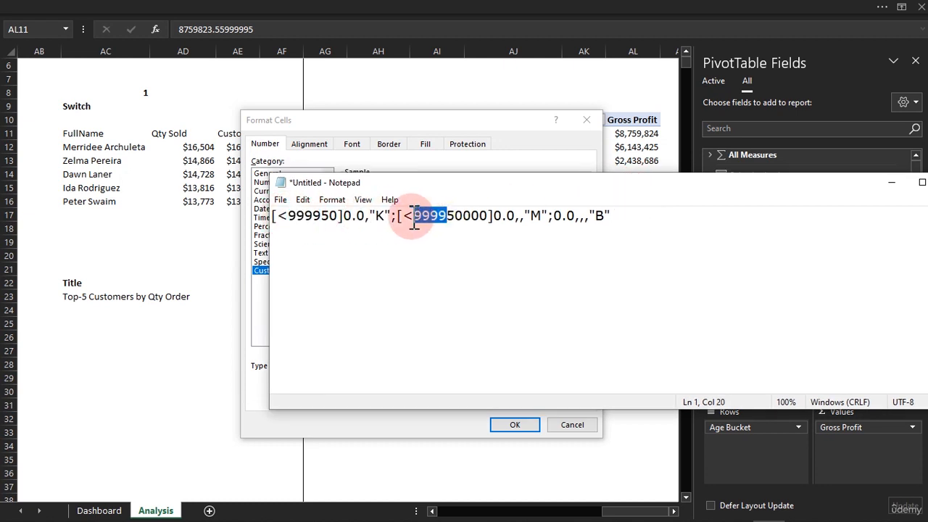
left_click_drag(491, 215, 479, 217)
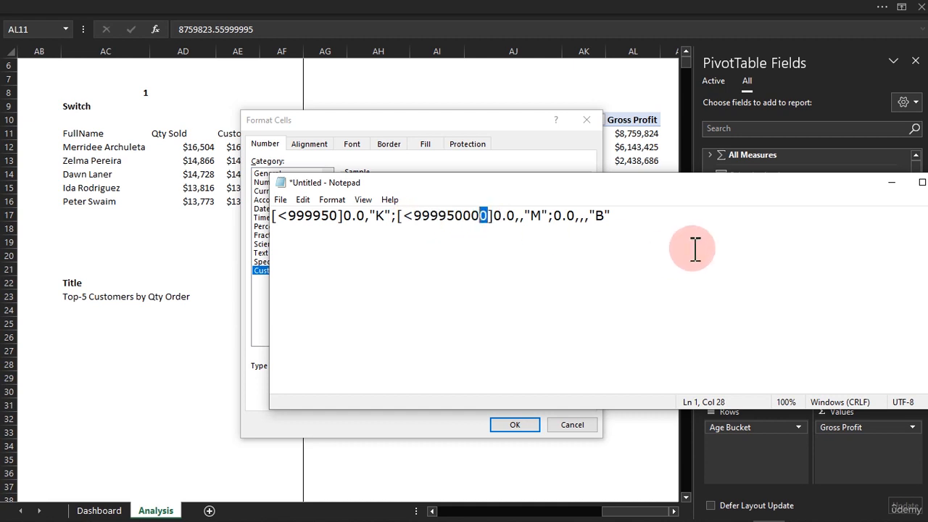
- Switch back to Excel and apply the custom K/M/B number format to Analysis!AL11:AL13
left_click(892, 182)
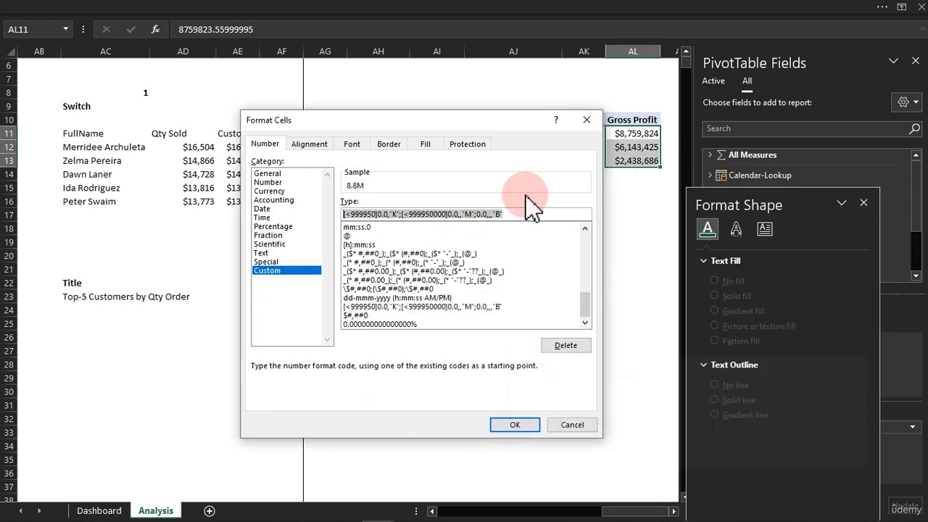
left_click(524, 424)
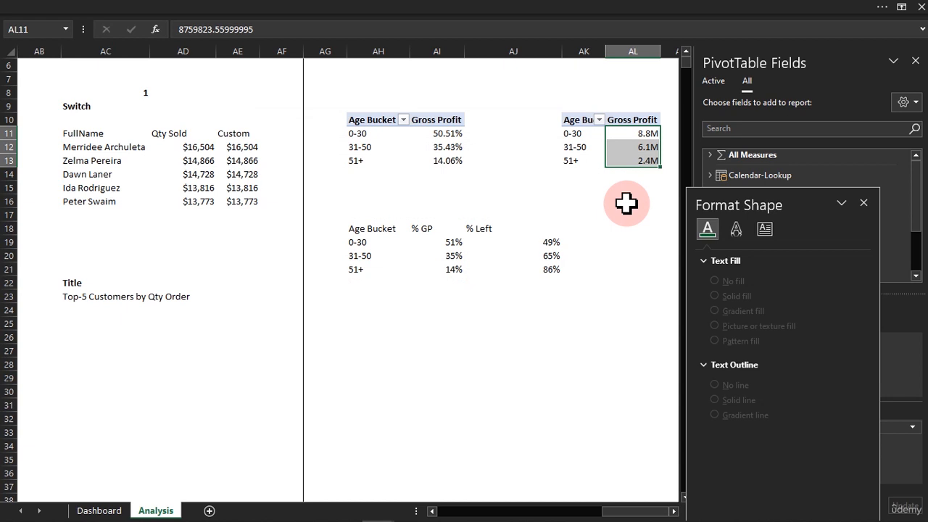
- On the Dashboard sheet, move the three gross profit labels up so each sits closely beneath its age-bucket label
left_click(99, 510)
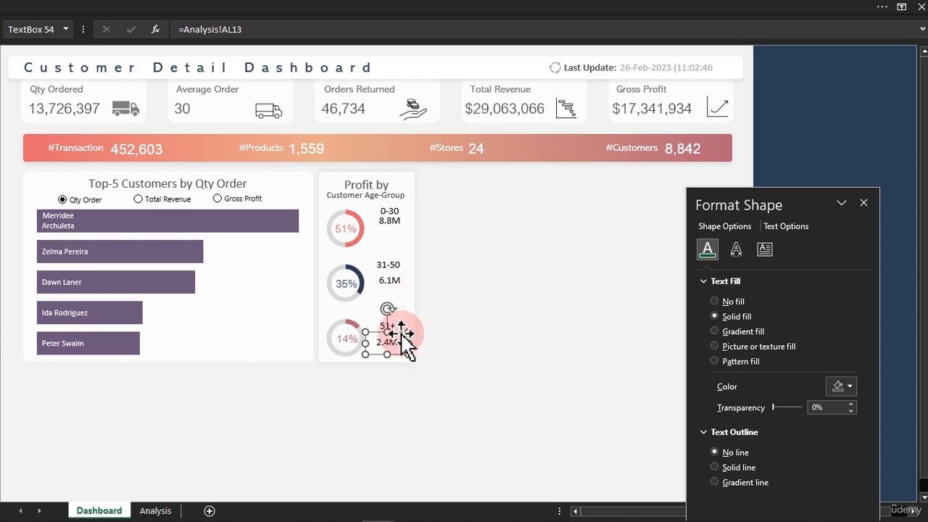
left_click(398, 230)
left_click_drag(415, 217, 406, 234)
left_click(391, 284)
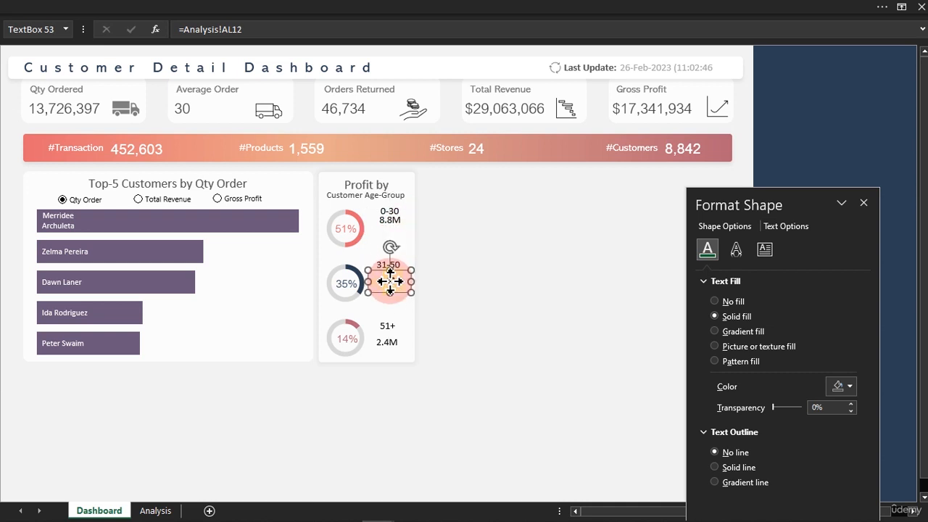
mouse_move(391, 280)
left_mouse_down()
mouse_move(418, 270)
mouse_move(389, 280)
left_mouse_up()
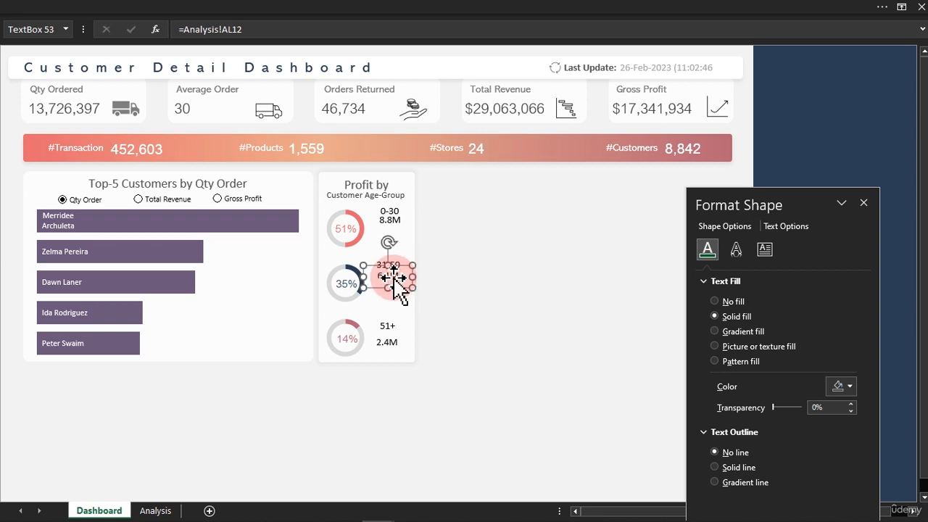
mouse_move(385, 341)
left_mouse_down()
mouse_move(412, 334)
mouse_move(394, 331)
left_mouse_up()
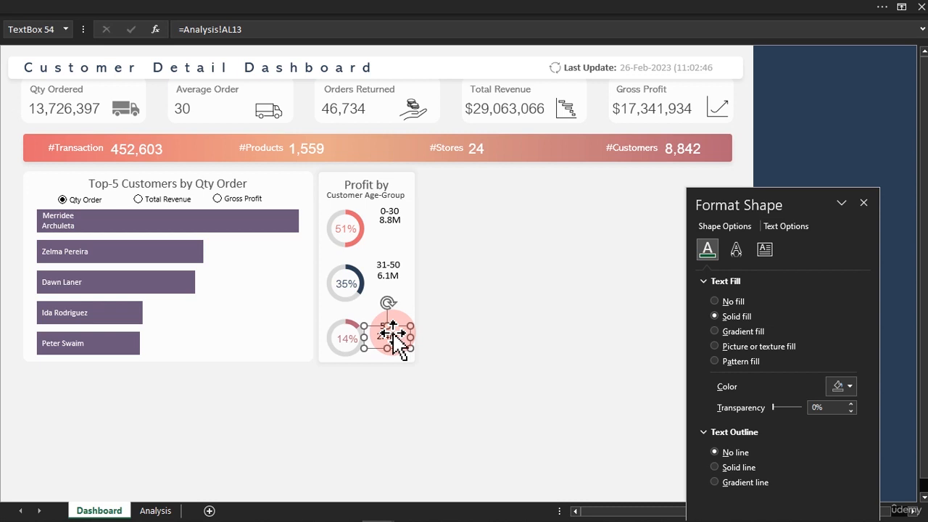
- Make the three gross profit labels in the age-group card bold
left_click(399, 279, "shift")
left_click(401, 220, "shift")
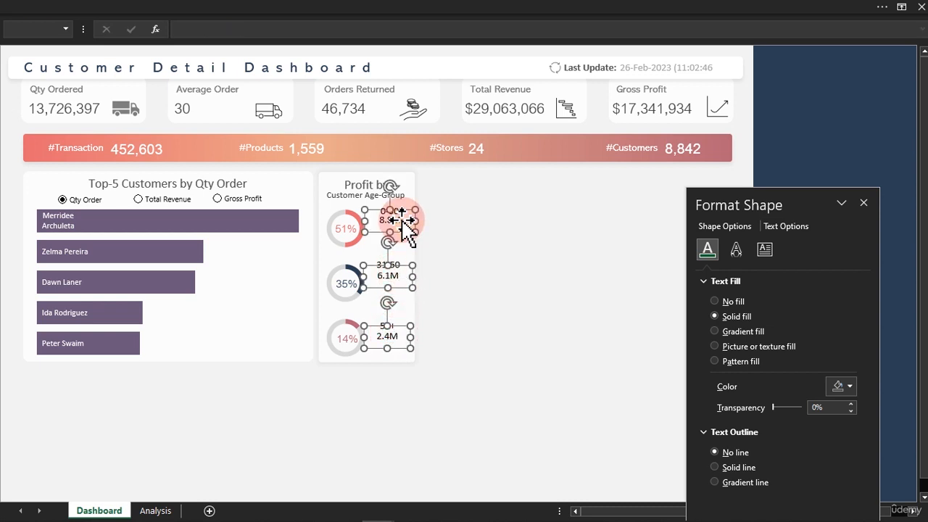
key("ctrl+b")
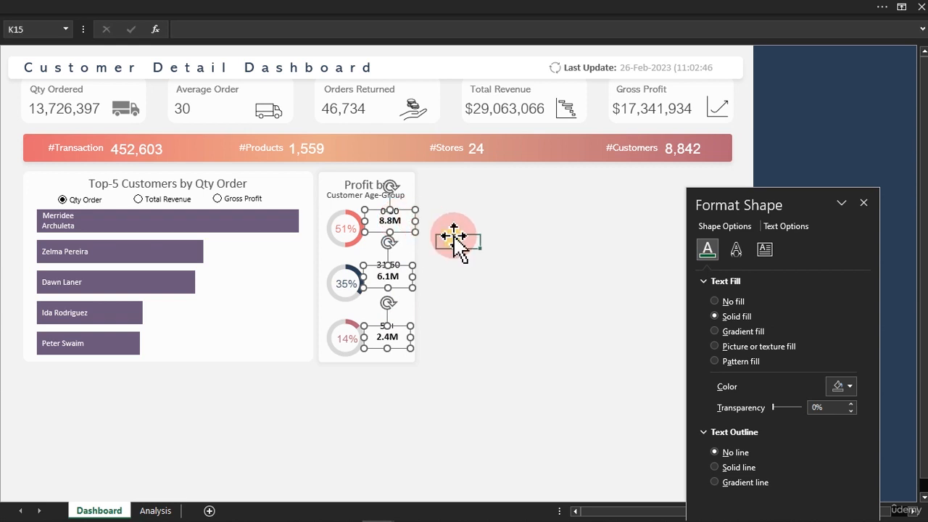
left_click(452, 237)
- Recolor the gross profit labels to match their doughnut rings: coral for 0-30, navy for 31-50 and muted rose for 51+
left_click(400, 221)
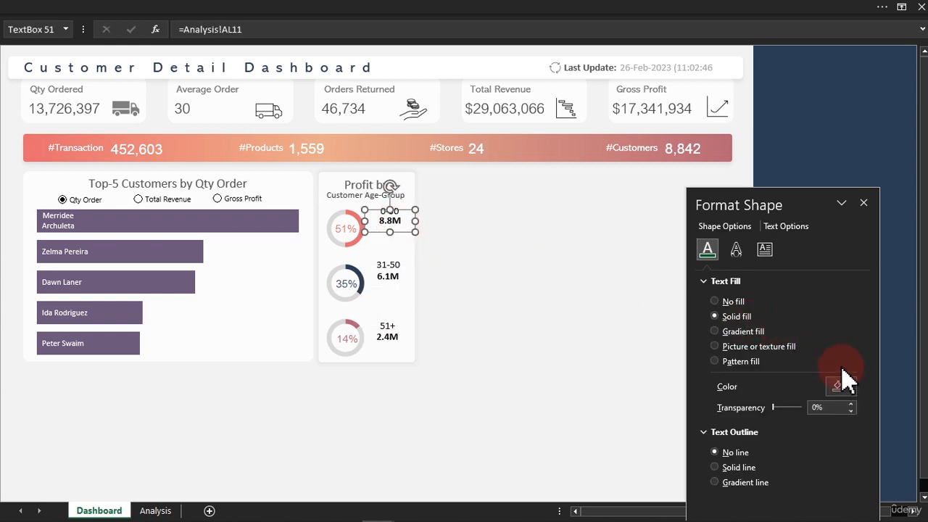
left_click(860, 391)
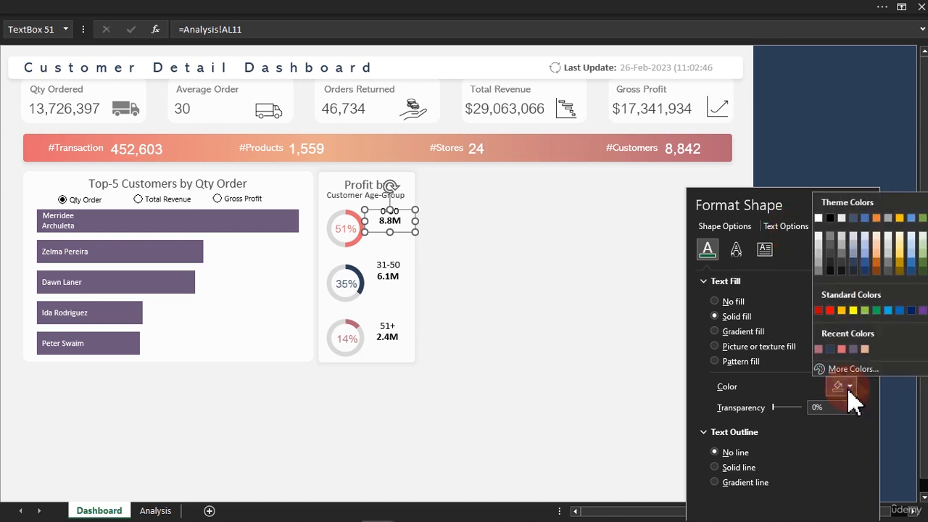
left_click(844, 350)
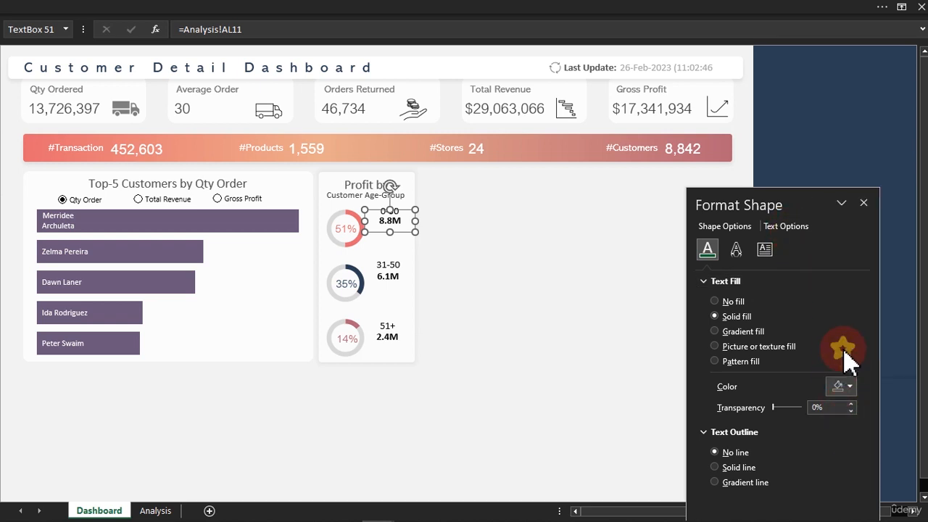
left_click(392, 276)
left_click(393, 276)
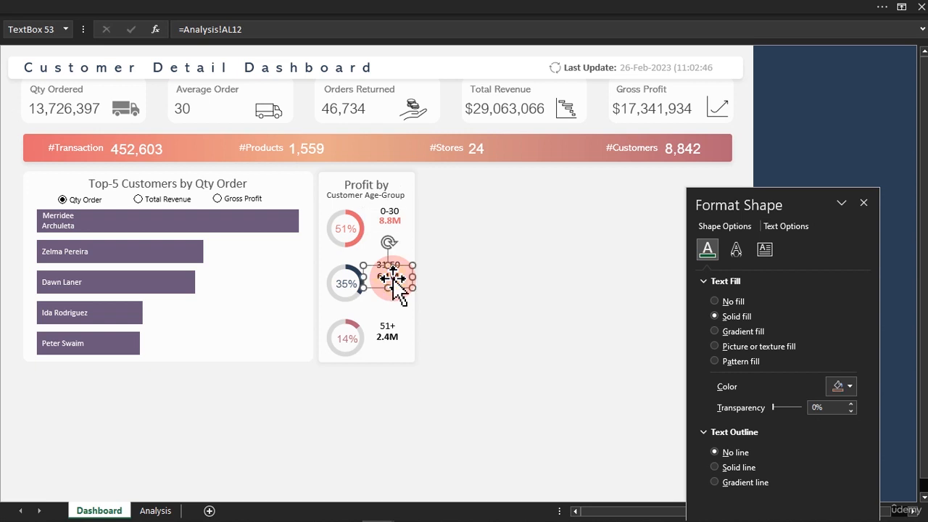
left_click(845, 388)
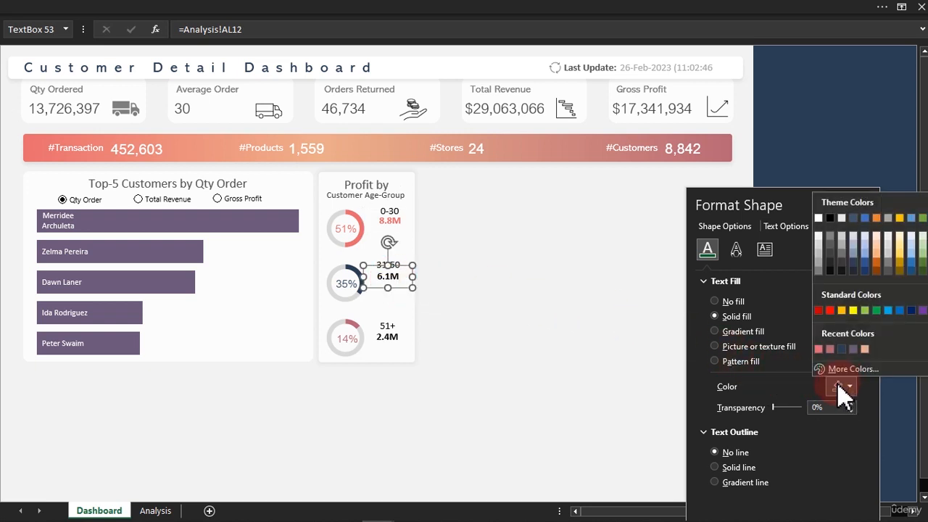
left_click(843, 351)
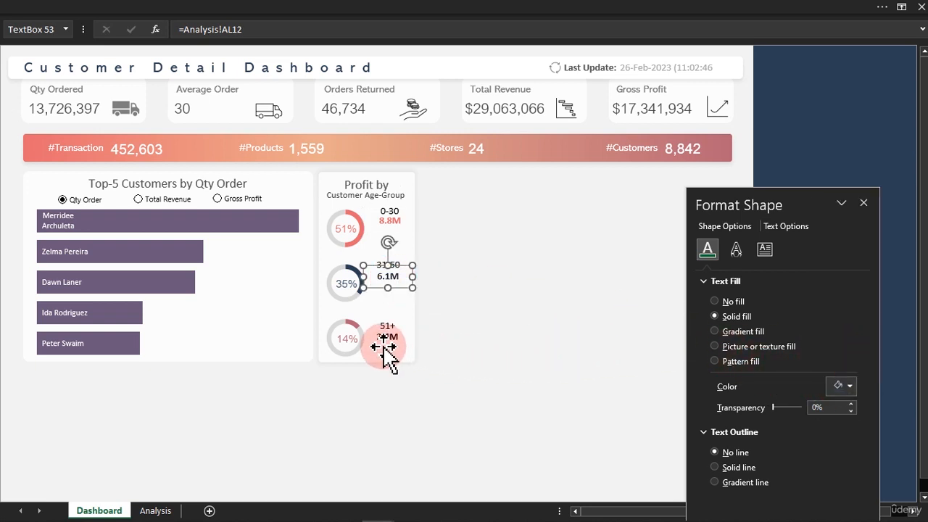
left_click(389, 336)
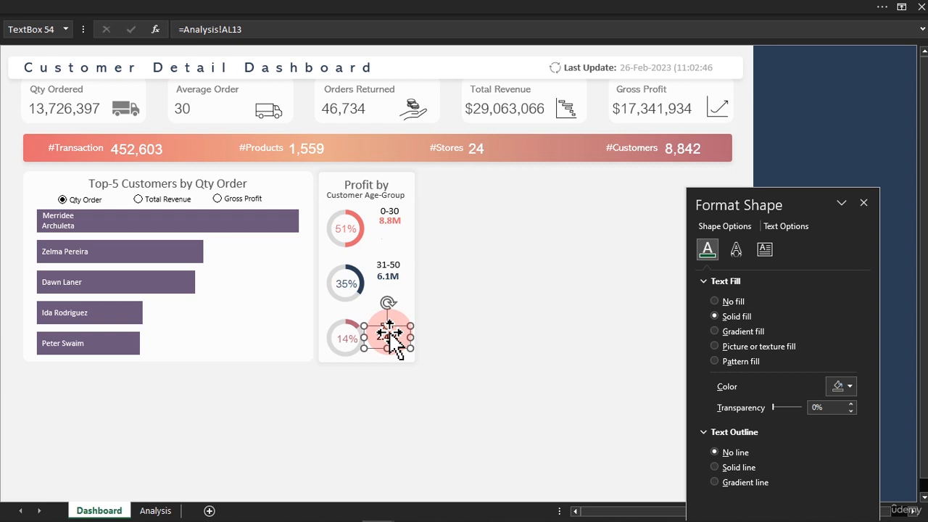
left_click(843, 386)
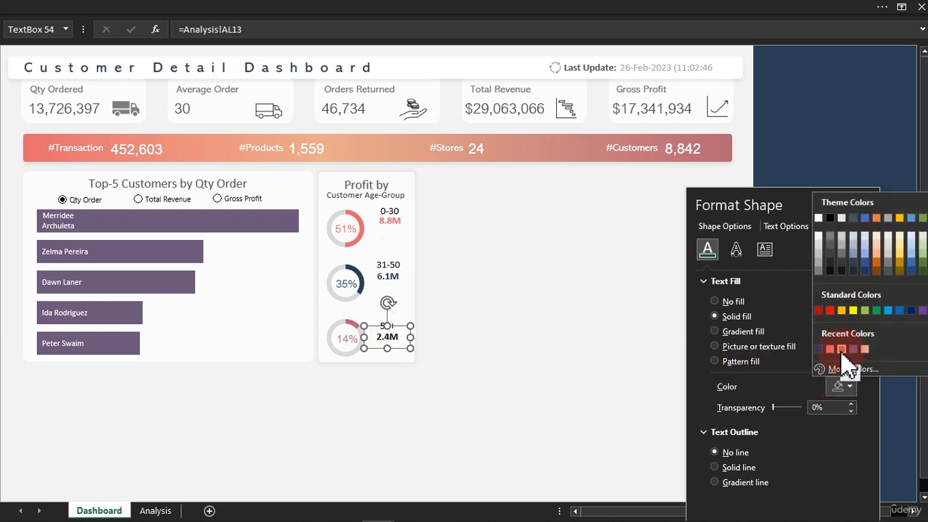
left_click(841, 349)
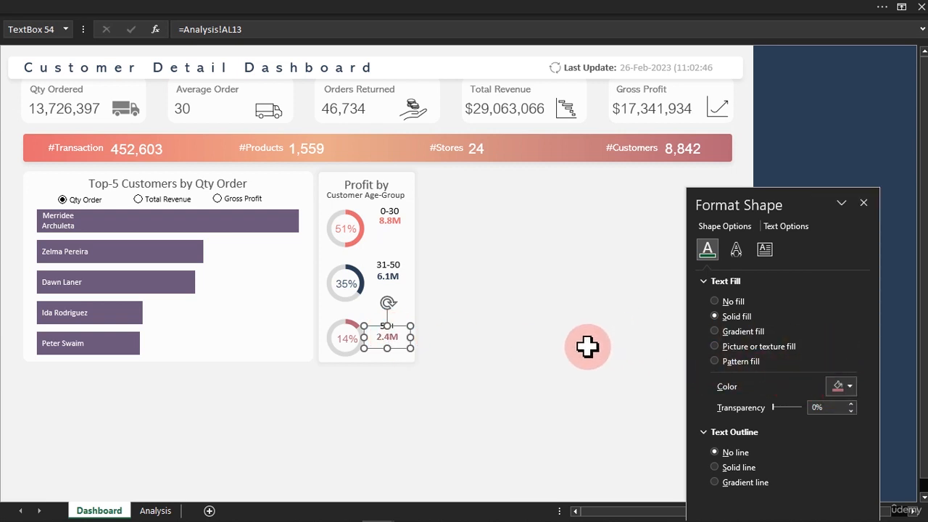
left_click(493, 288)
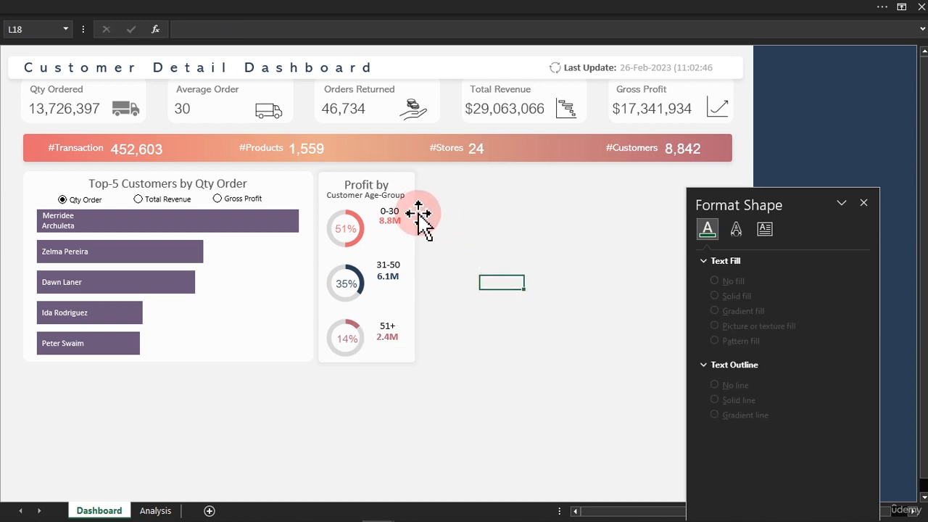
- Turn on object selection mode and group the 51+ label with its gross profit label
left_click(501, 6)
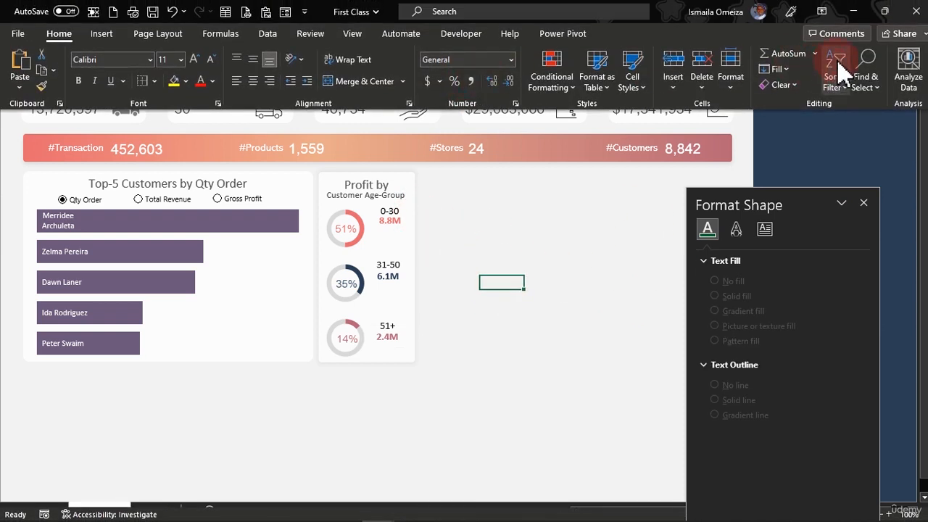
left_click(879, 87)
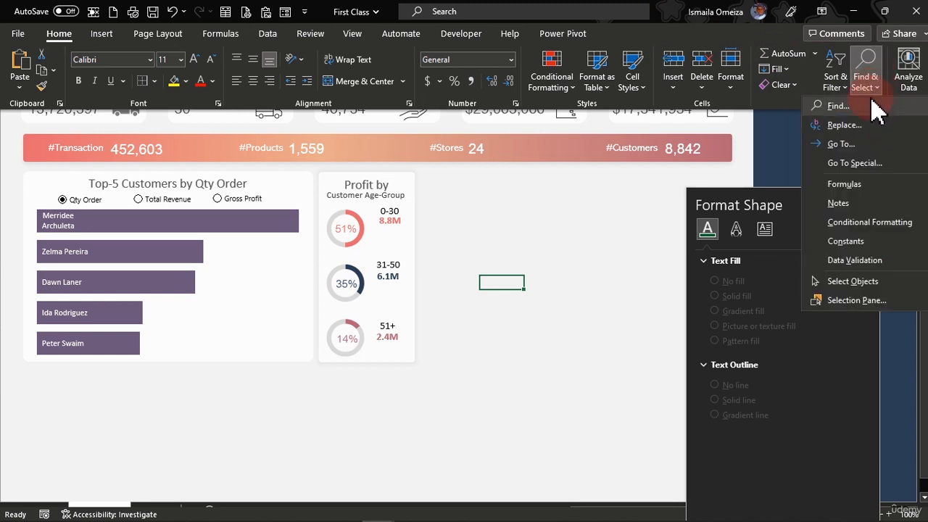
left_click(856, 283)
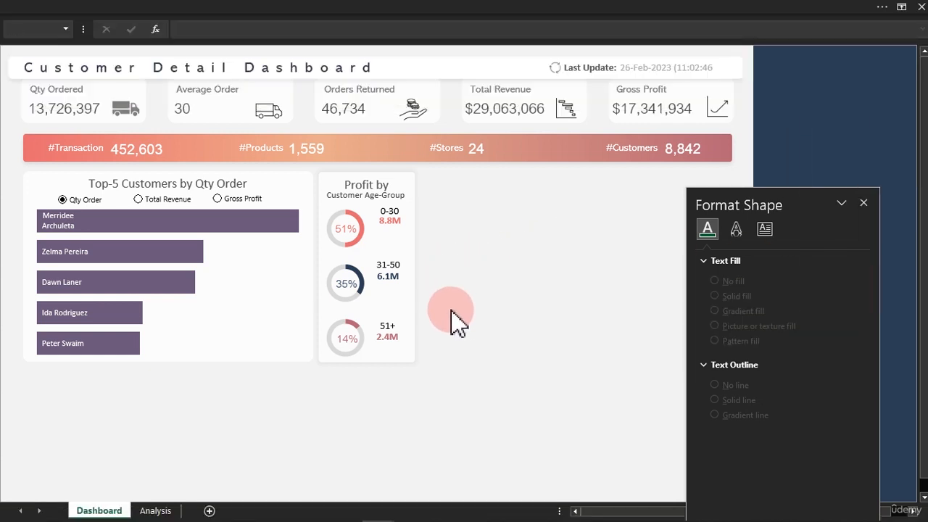
left_click_drag(450, 309, 364, 365)
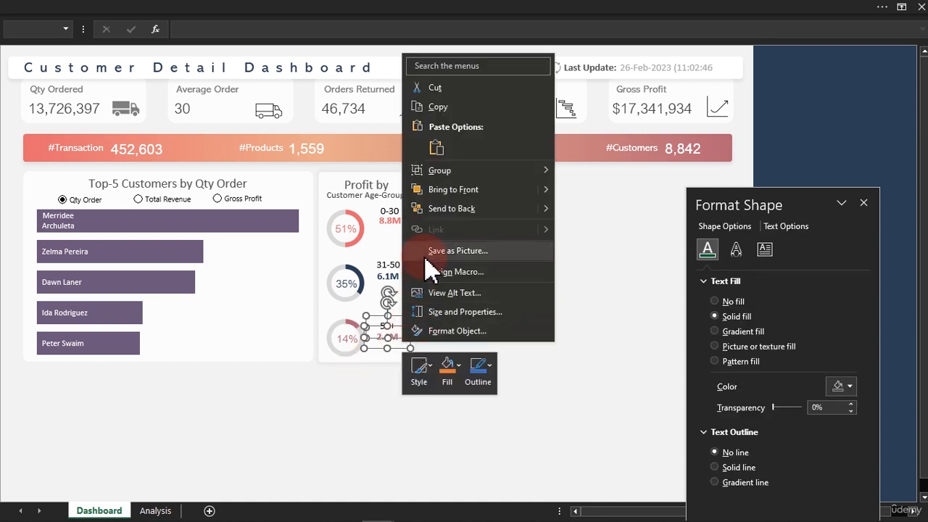
left_click(549, 173)
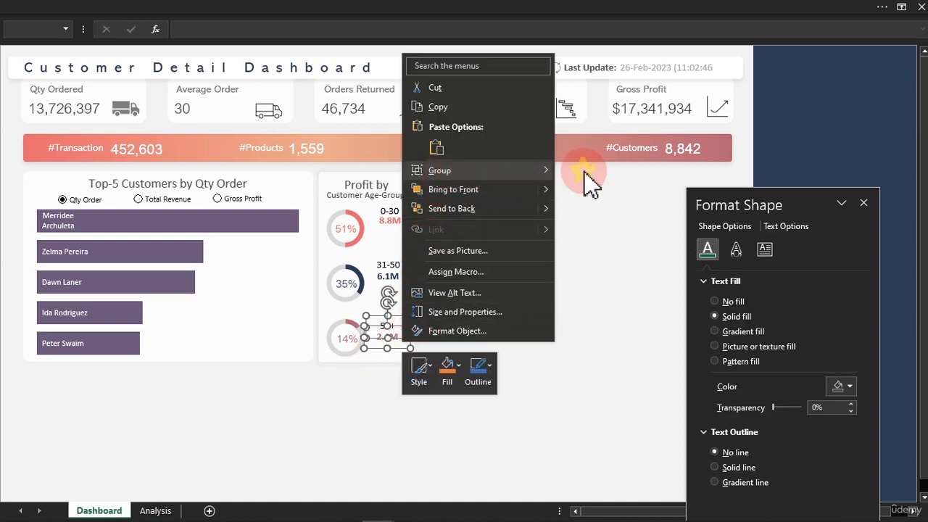
left_click(589, 174)
- Move the grouped 51+ labels slightly down so they sit level with the 14% doughnut
left_click(402, 315)
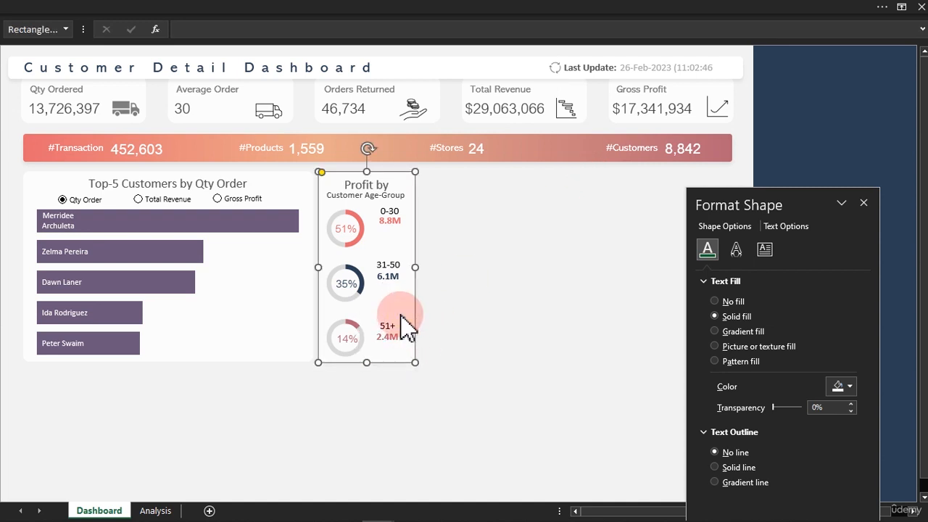
left_click(449, 332)
left_click(395, 334)
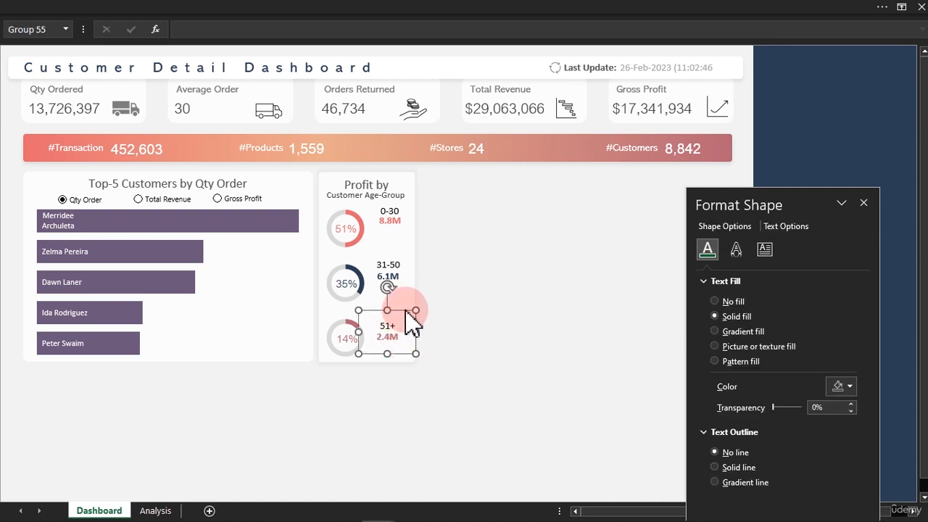
left_click_drag(405, 312, 405, 314)
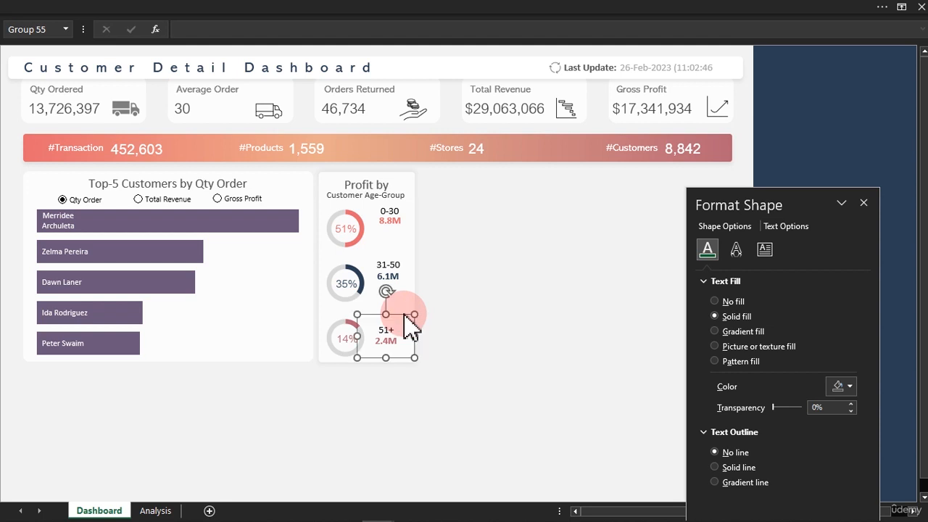
- Group the 31-50 label with its gross profit label and move the group down level with the 35% doughnut
left_click(404, 286)
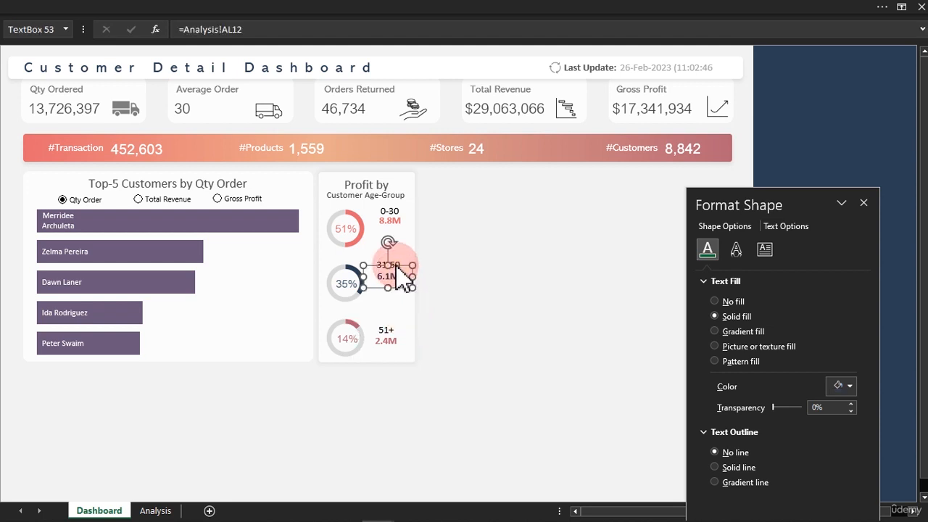
right_click(400, 259)
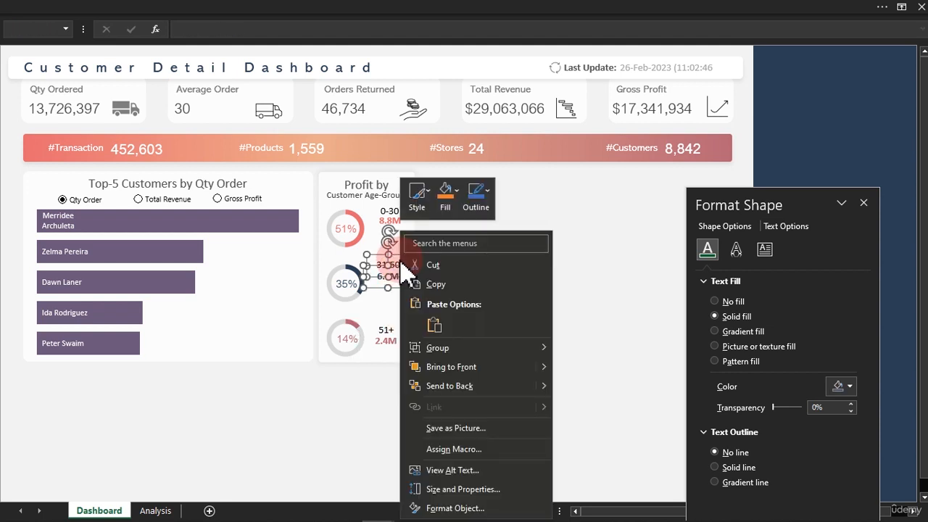
mouse_move(457, 350)
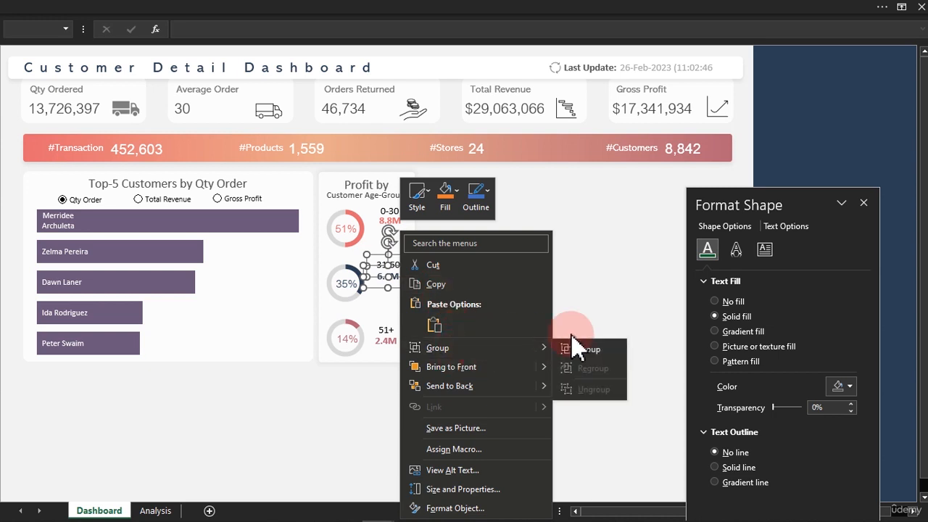
left_click(585, 354)
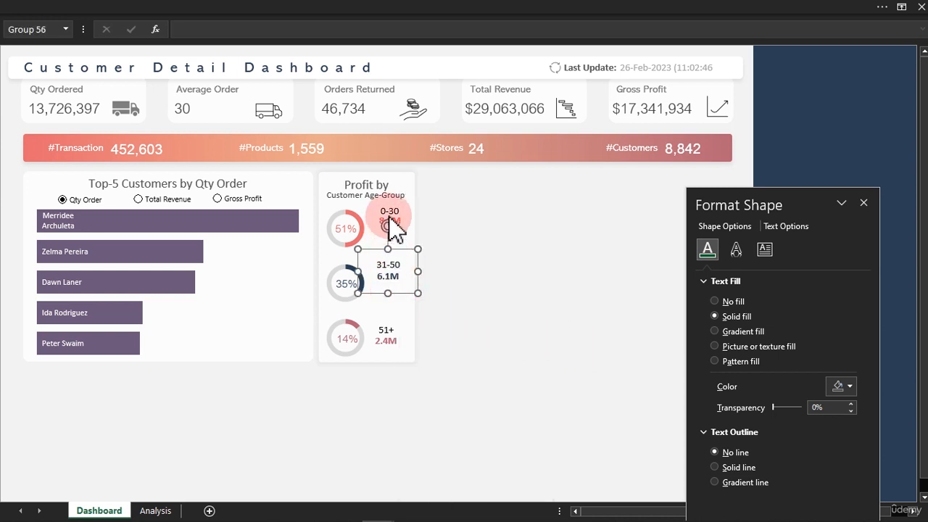
left_click_drag(412, 250, 407, 252)
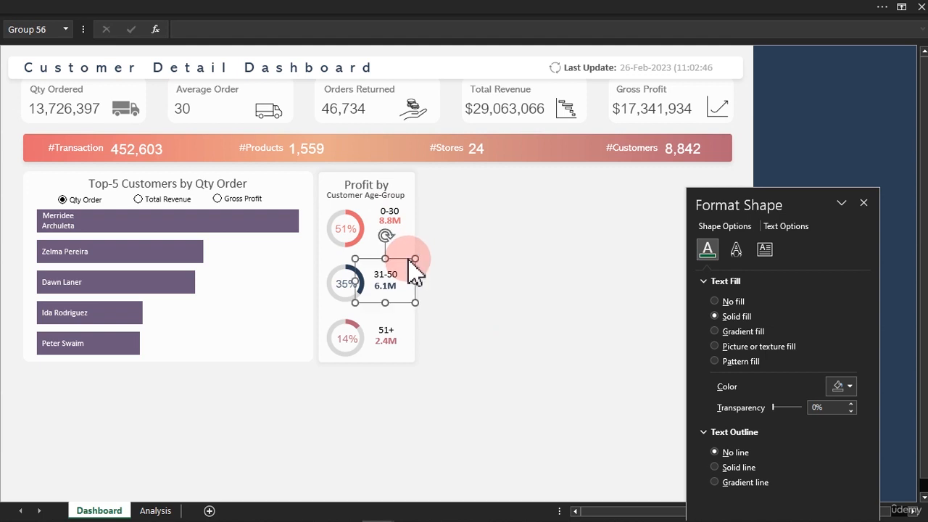
- Group the 0-30 label with its gross profit label and move the group down level with the 51% doughnut
right_click(394, 228)
left_click(398, 207)
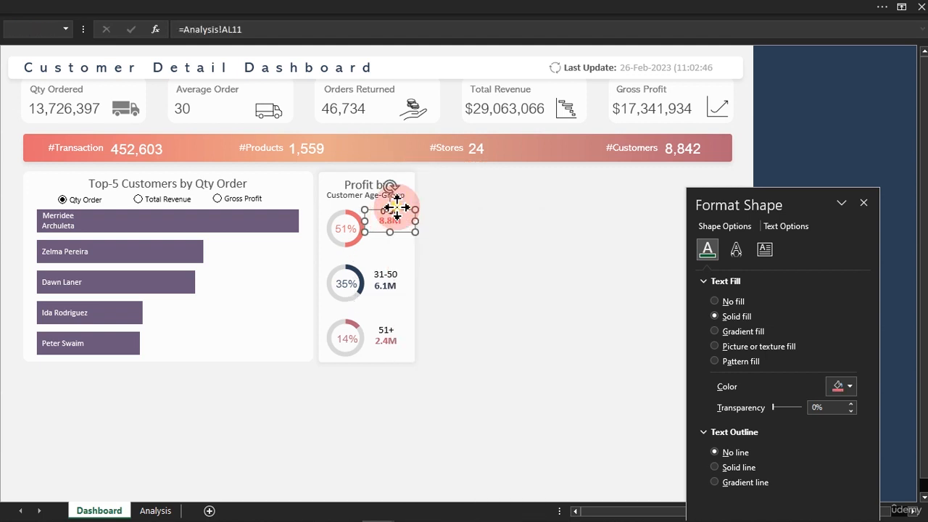
right_click(398, 209)
mouse_move(458, 326)
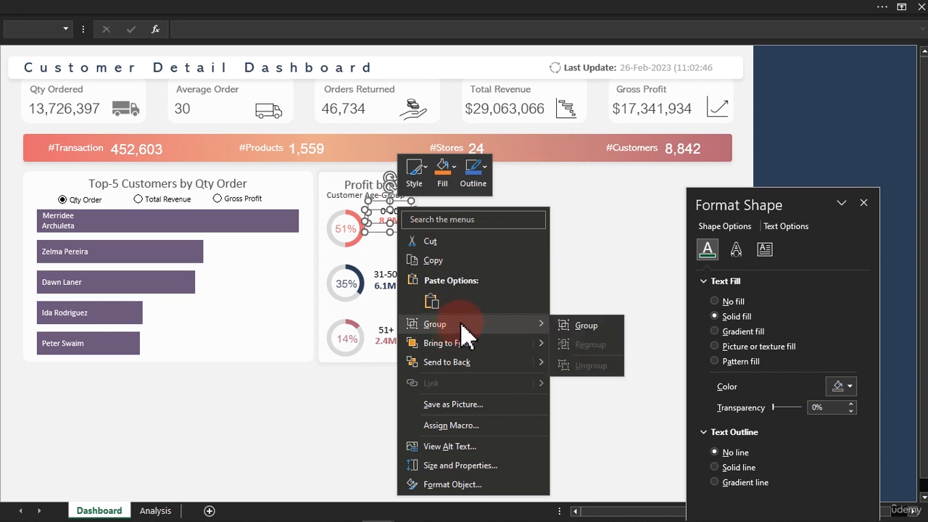
left_click(577, 327)
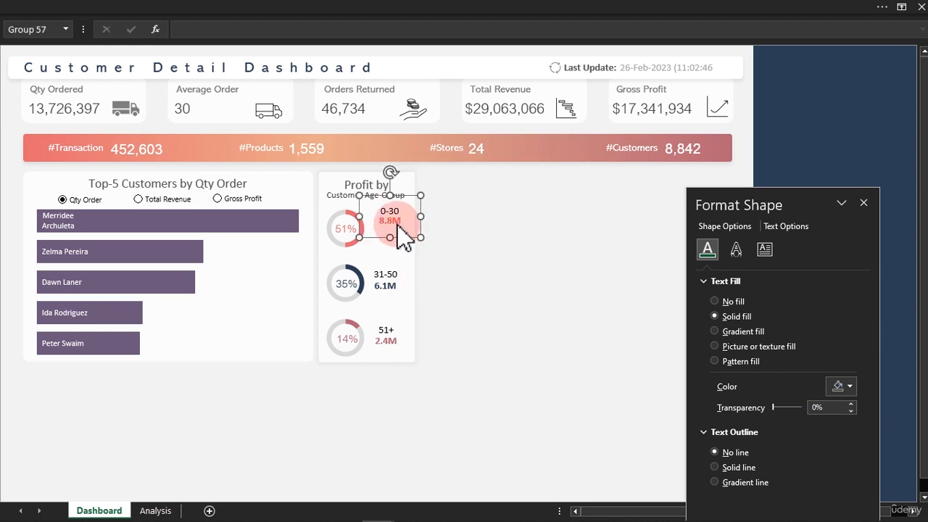
left_click_drag(397, 225, 397, 274)
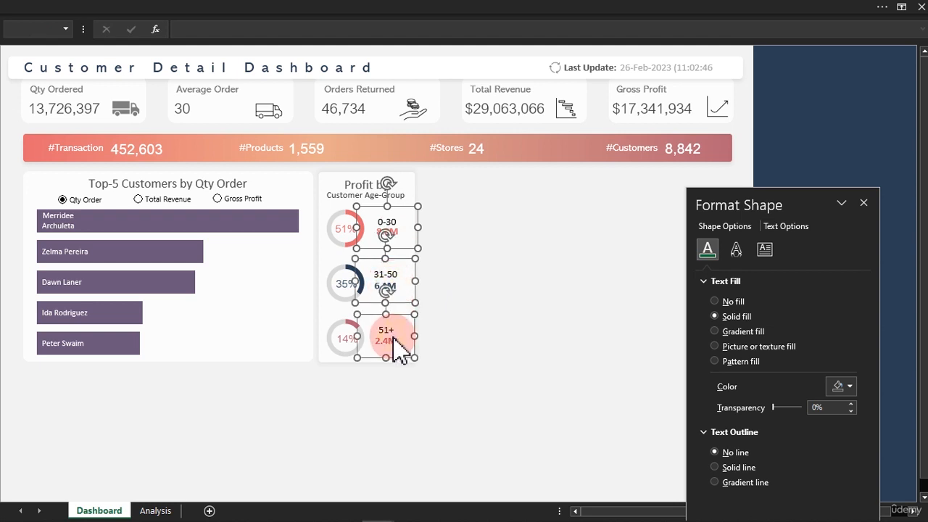
left_click(442, 6)
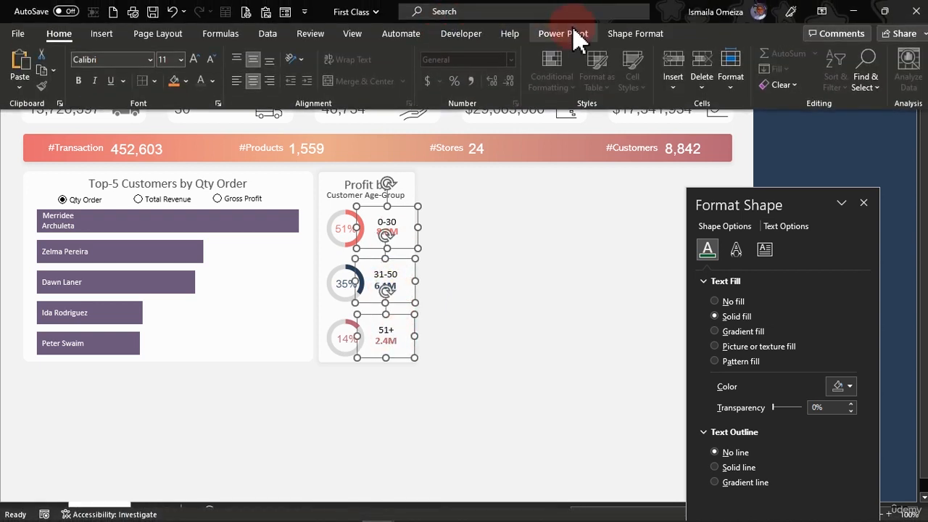
left_click(465, 258)
left_click(461, 259)
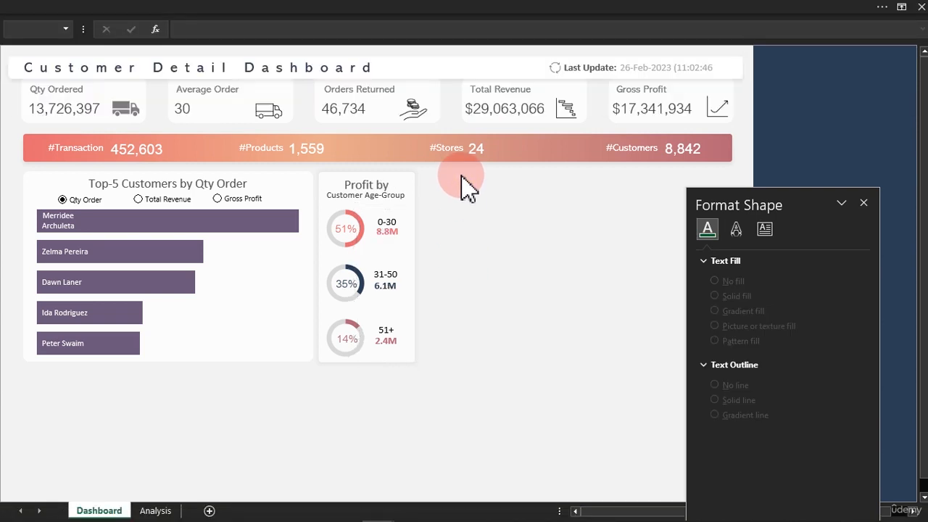
- Turn off object selection mode and return to normal cell selection on the Dashboard sheet
left_click(700, 10)
left_click(885, 94)
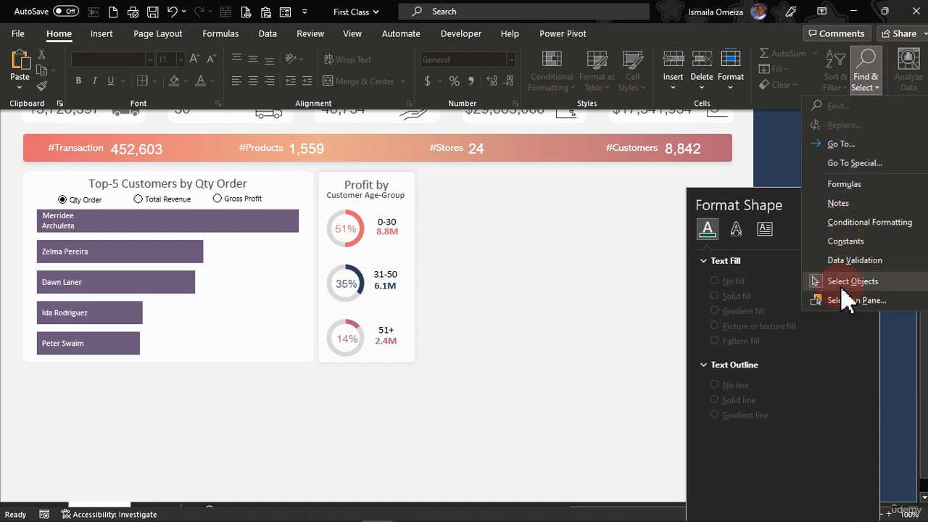
left_click(534, 304)
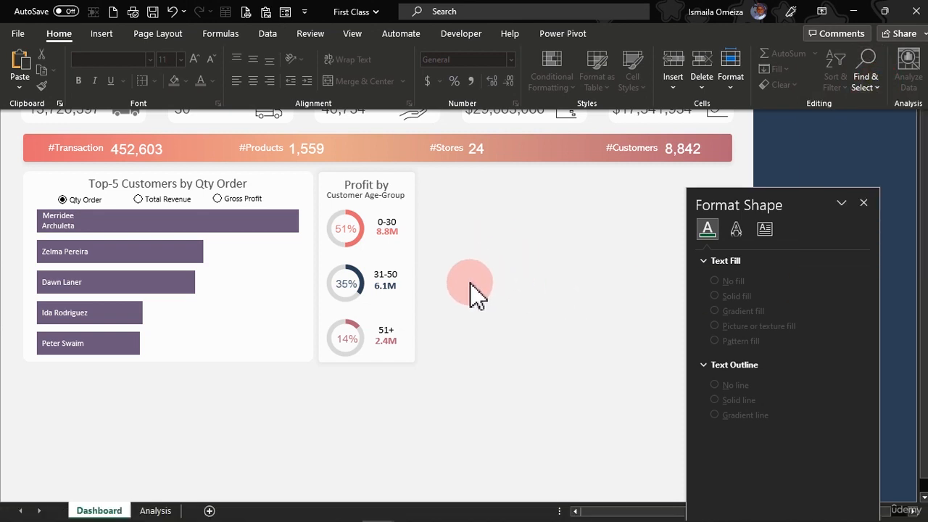
left_click(493, 283)
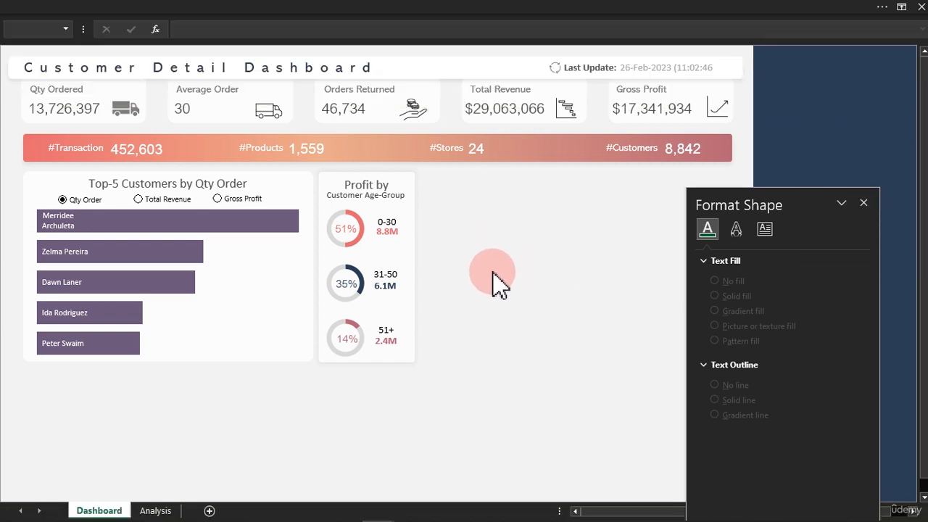
left_click(475, 229)
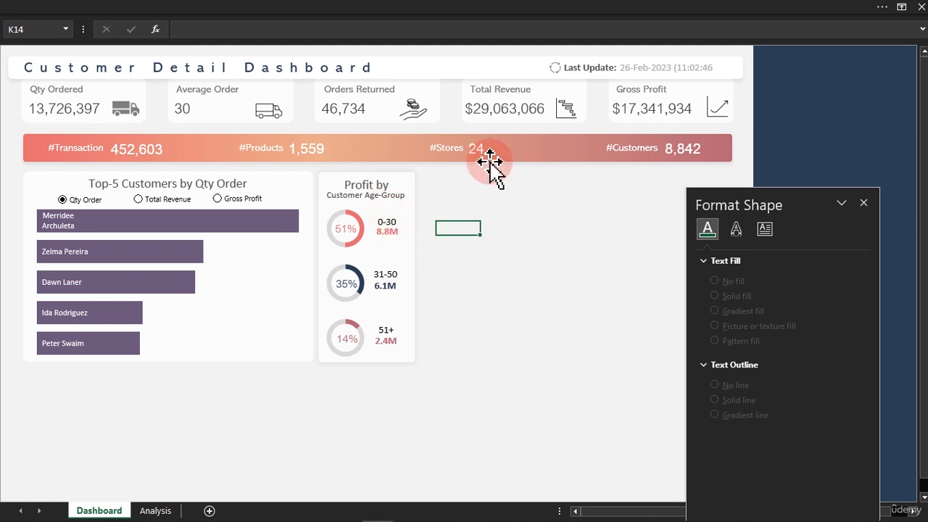
- Insert a doughnut PivotChart from the Analysis sheet's Age Bucket pivot table that shows gross profit in millions
left_click(156, 510)
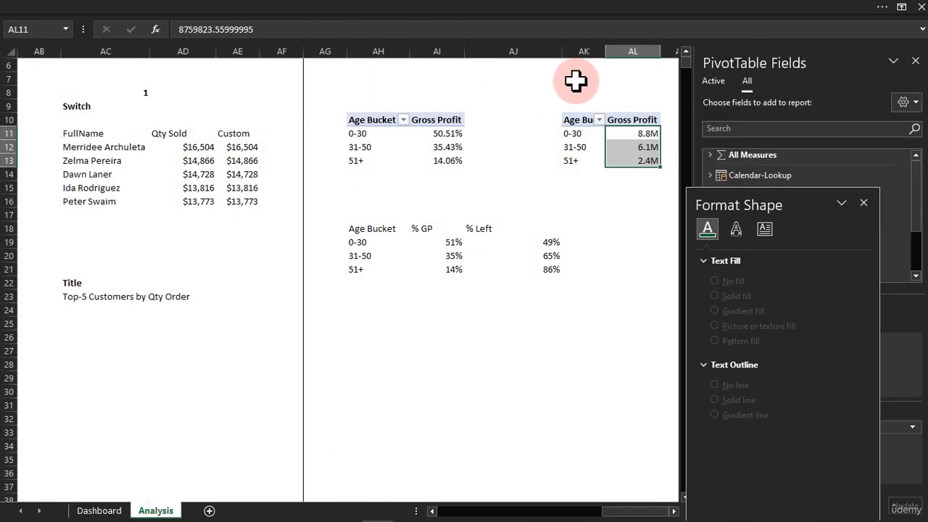
left_click(591, 142)
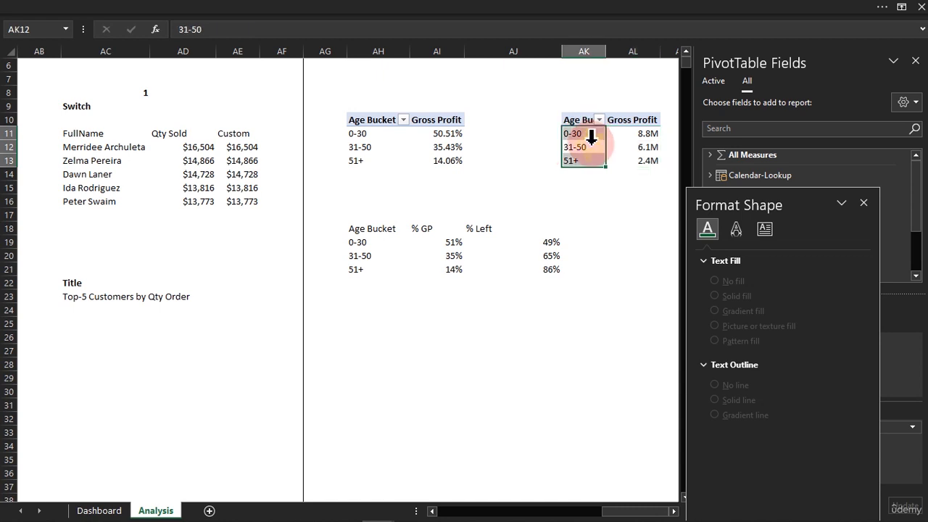
left_click(173, 7)
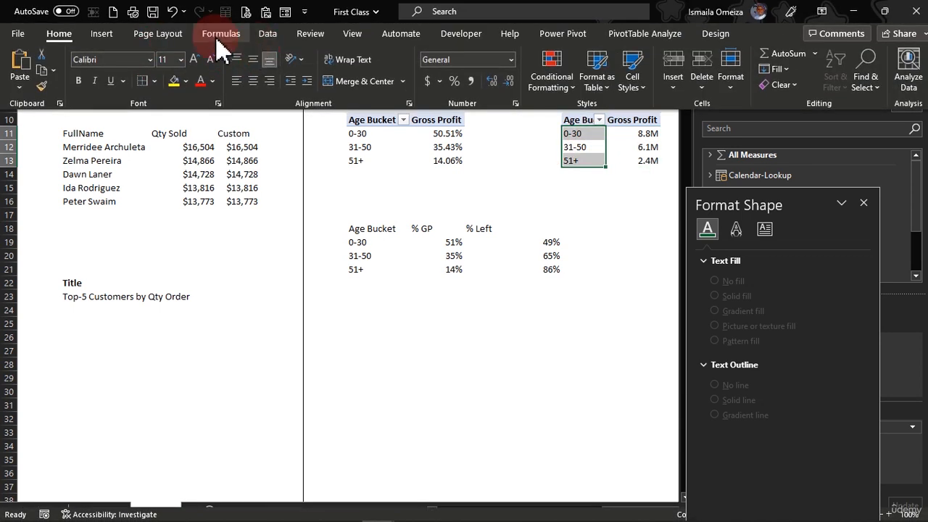
left_click(102, 33)
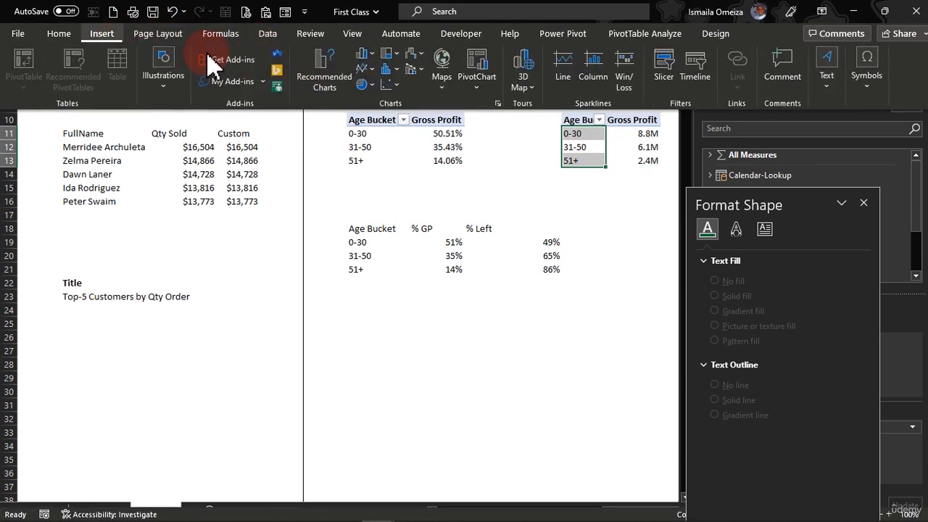
left_click(378, 84)
left_click(373, 261)
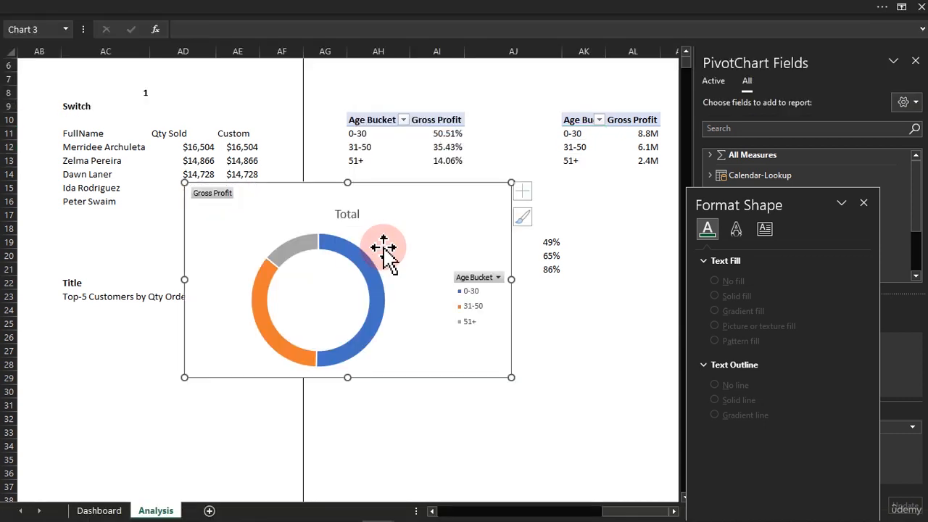
- Place the new doughnut chart's legend at the bottom and hide all of the chart's field buttons
left_click(533, 195)
left_click(638, 234)
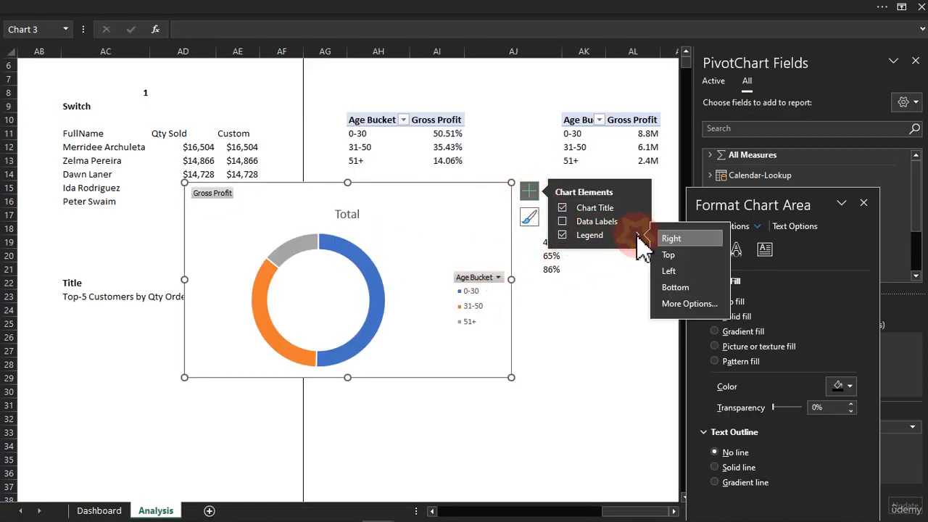
left_click(669, 287)
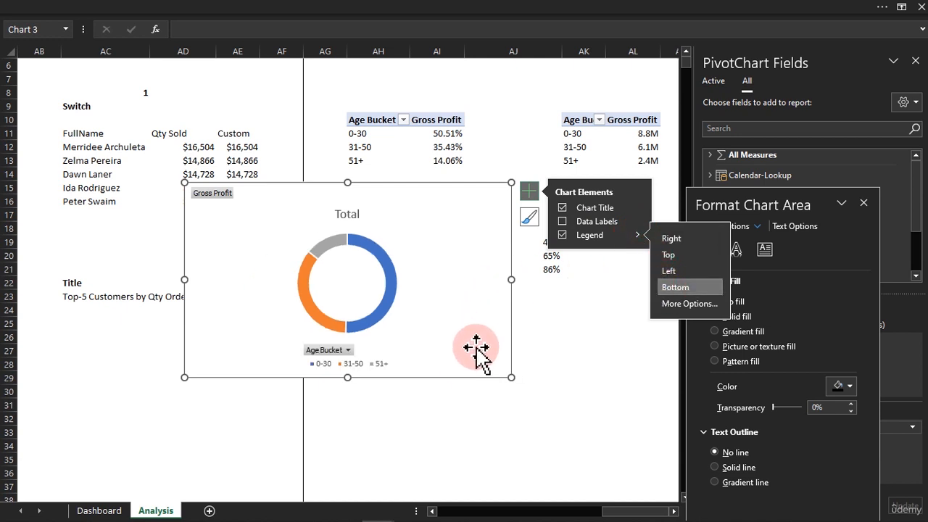
right_click(355, 354)
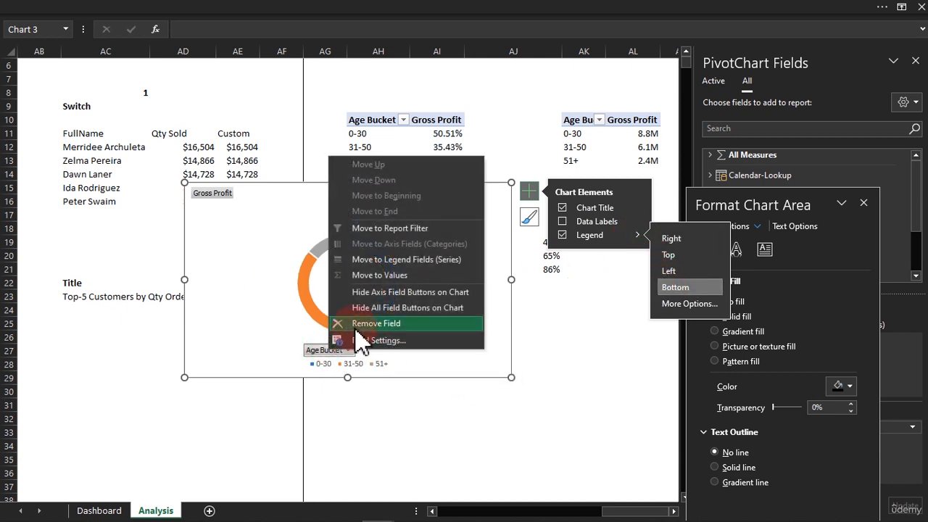
left_click(351, 313)
- Shrink the doughnut chart and move it from the Analysis sheet to the Dashboard sheet using the destination theme
left_click_drag(511, 183, 371, 243)
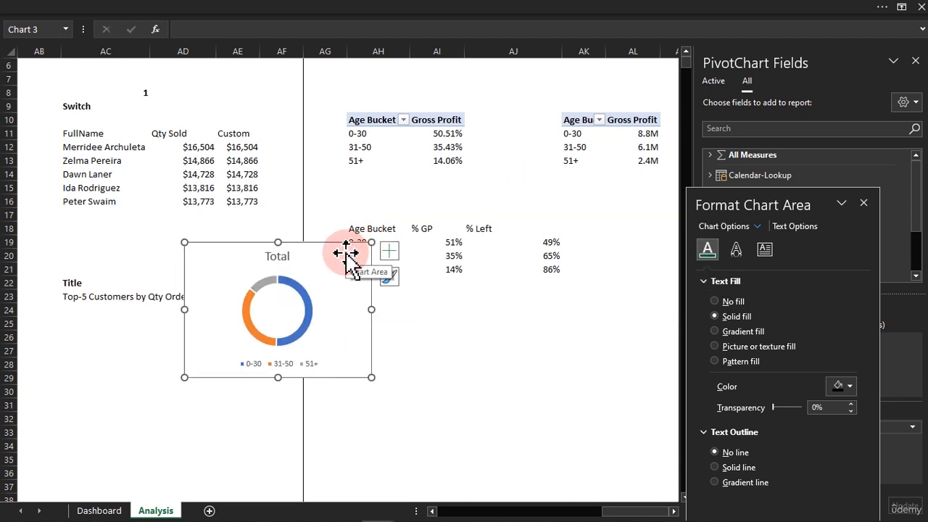
key("ctrl+x")
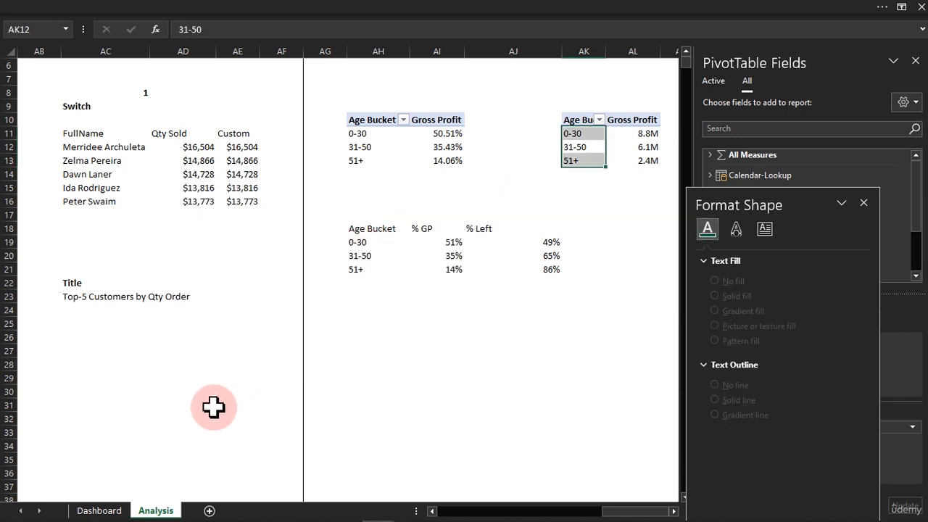
left_click(115, 512)
left_click(493, 291)
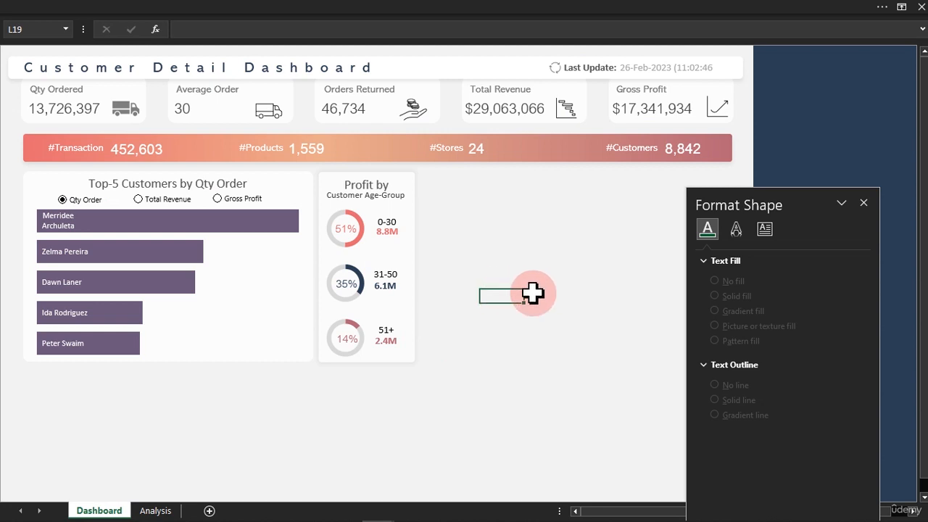
right_click(516, 296)
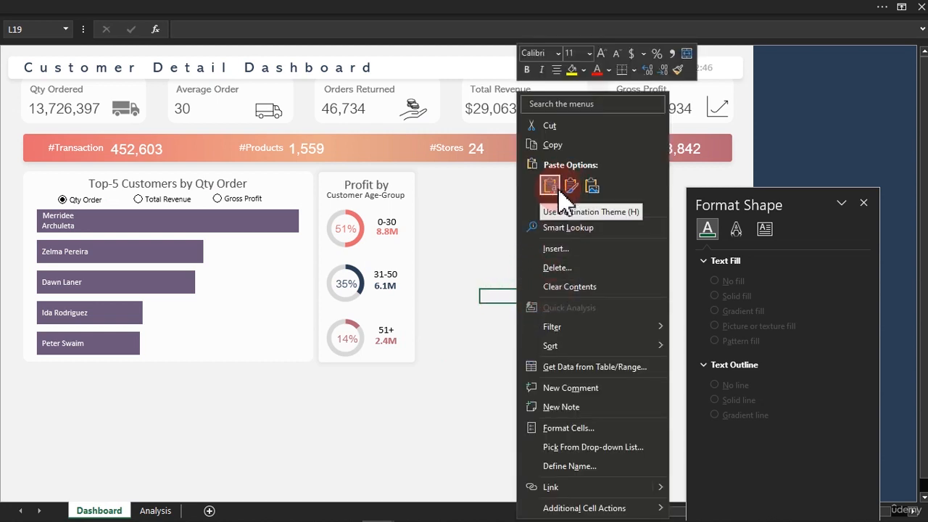
left_click(551, 186)
- Position the pasted chart over the Profit by Customer Age-Group card and resize it to the card's width and top edge
left_click_drag(657, 335, 413, 266)
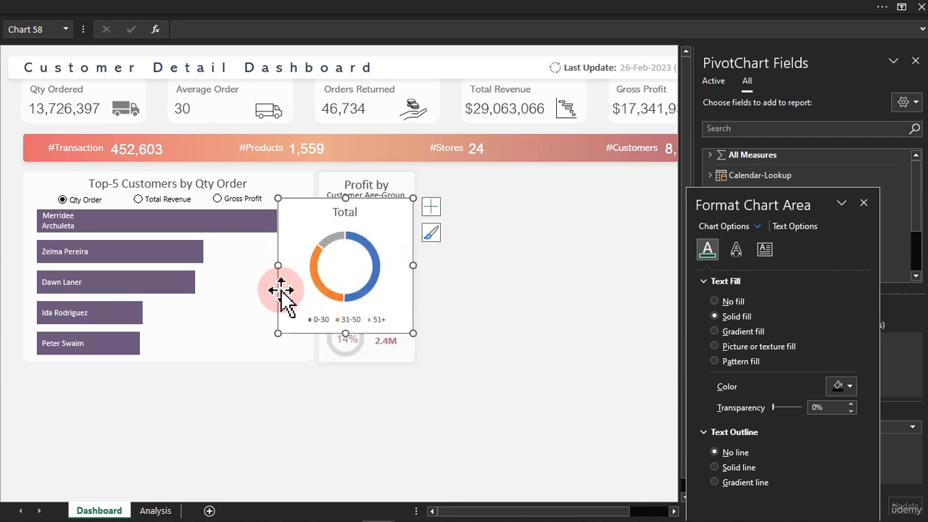
left_click_drag(274, 267, 317, 266)
left_click(363, 186)
left_click_drag(363, 186, 365, 175)
left_click_drag(366, 328, 366, 334)
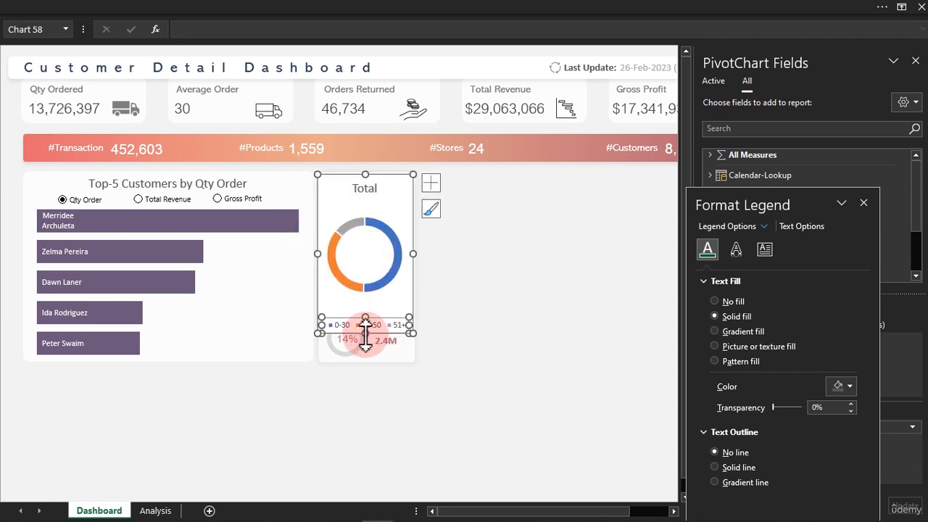
- Try data labels on the doughnut chart, move it beside the age-group card, and delete the chart
left_click(398, 256)
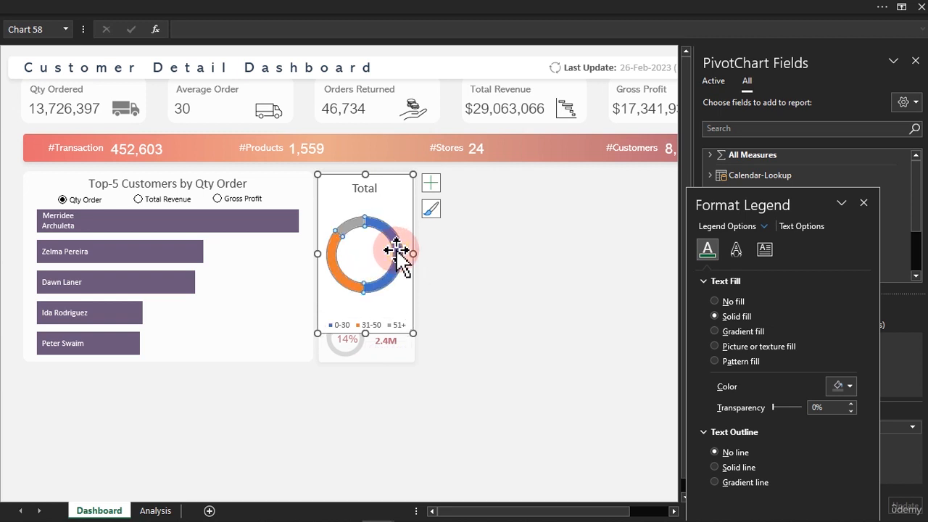
left_click(431, 183)
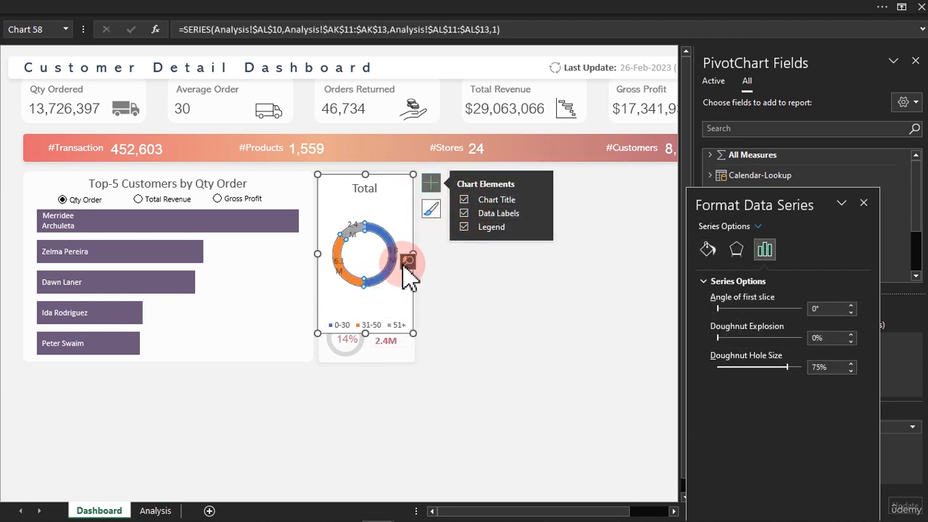
left_click_drag(411, 239, 538, 245)
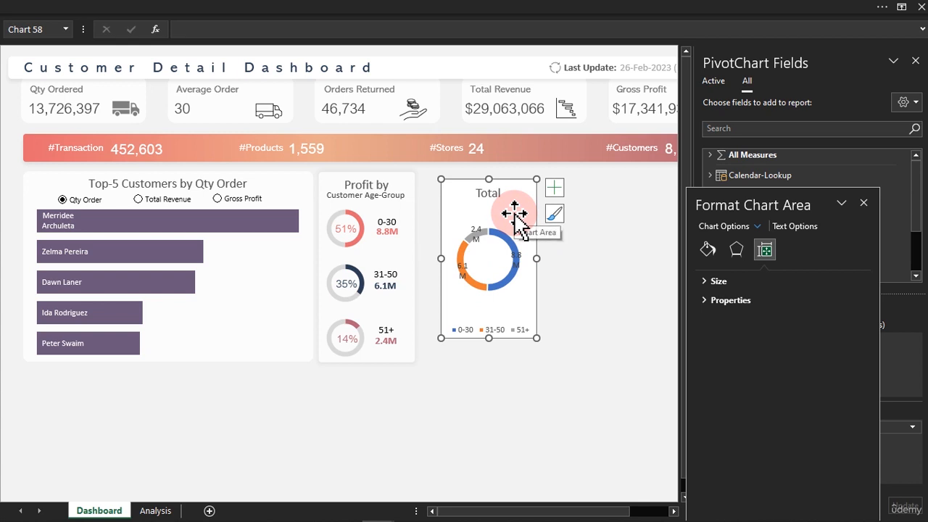
key("Delete")
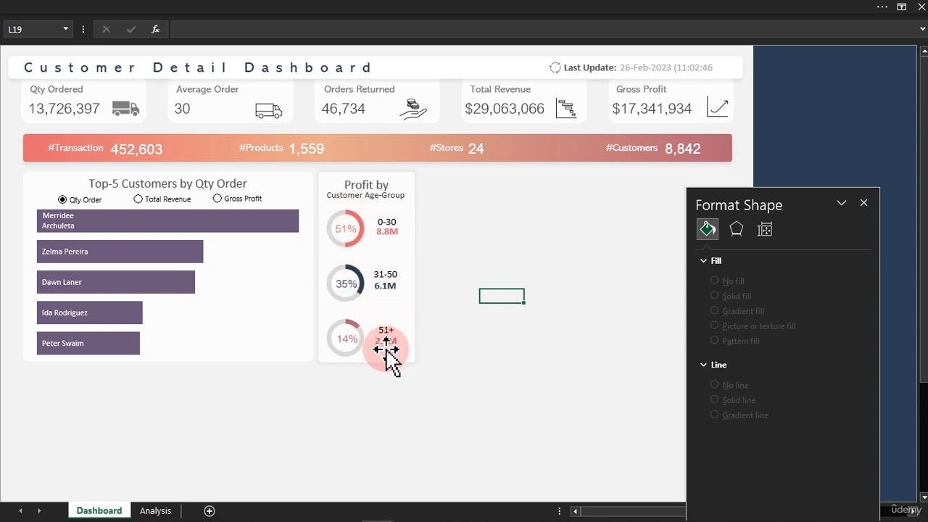
- Deselect to an empty cell beside the age-group card and close the Format Shape pane
left_click(575, 249)
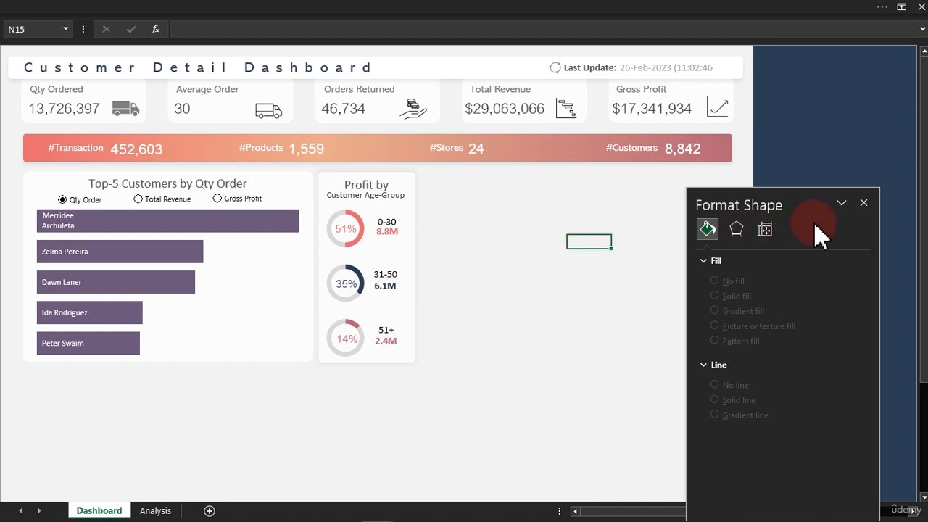
left_click(864, 203)
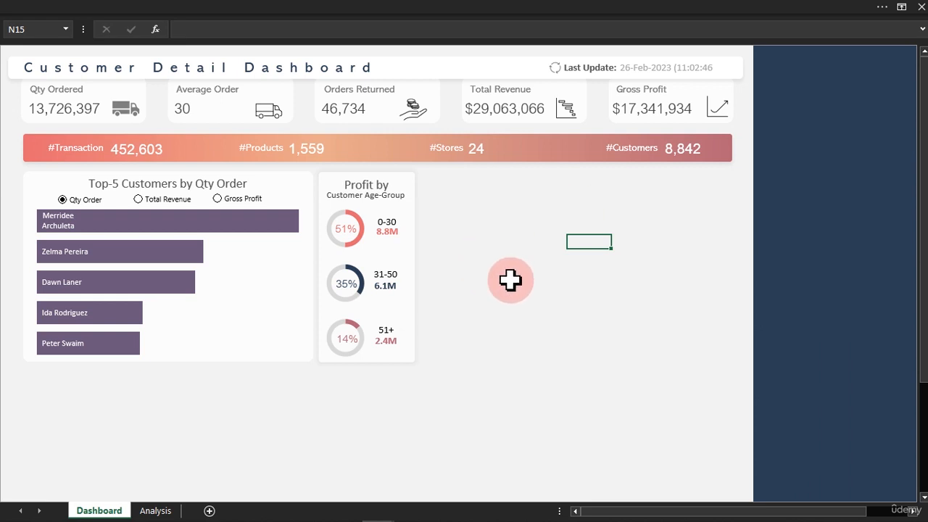